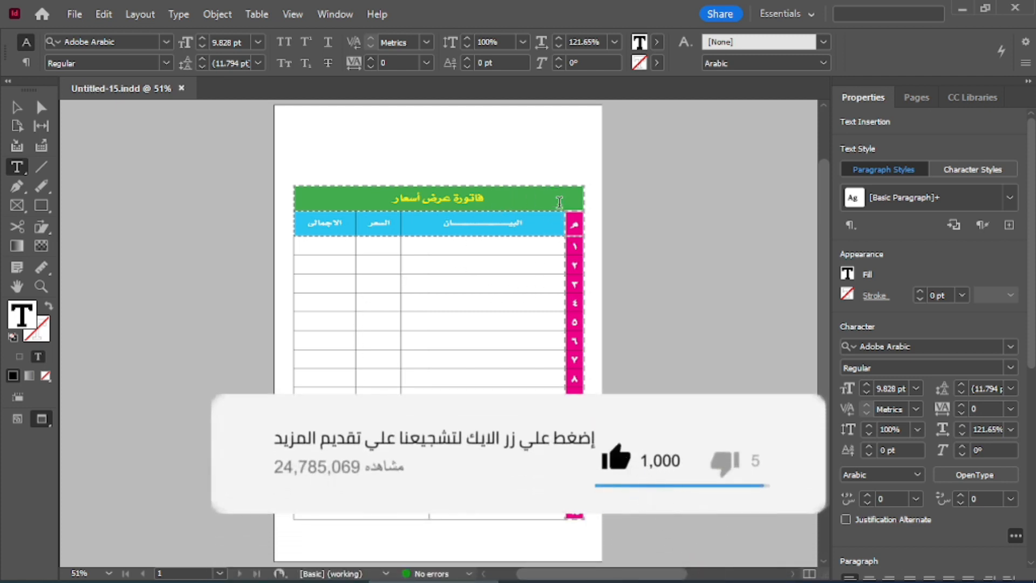
Open the table setup options for the invoice table and reposition the dialog so the table stays in view.
{"action": "left_click", "coordinate": [254, 15]}
{"action": "mouse_move", "coordinate": [295, 95]}
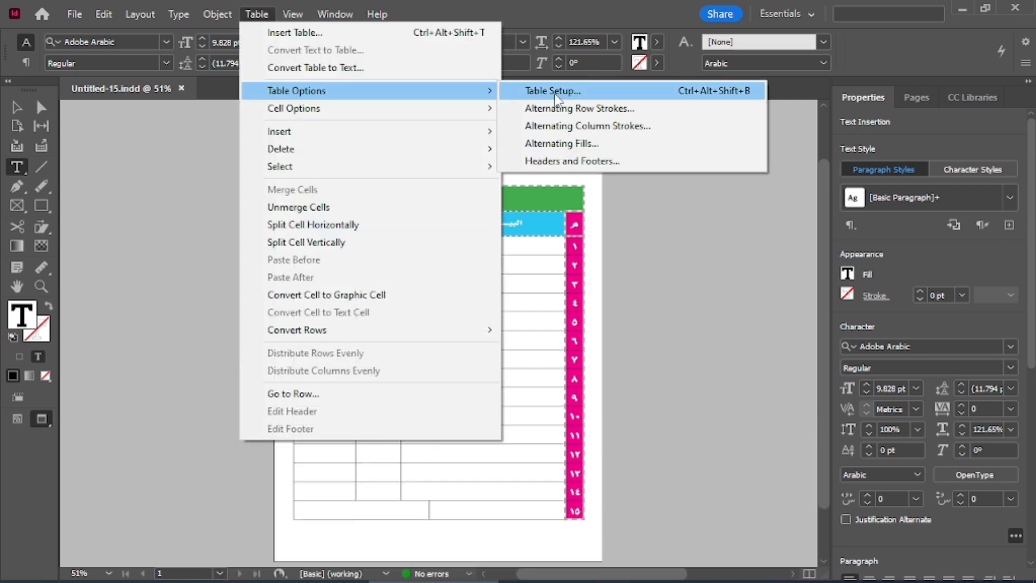
{"action": "left_click", "coordinate": [554, 92]}
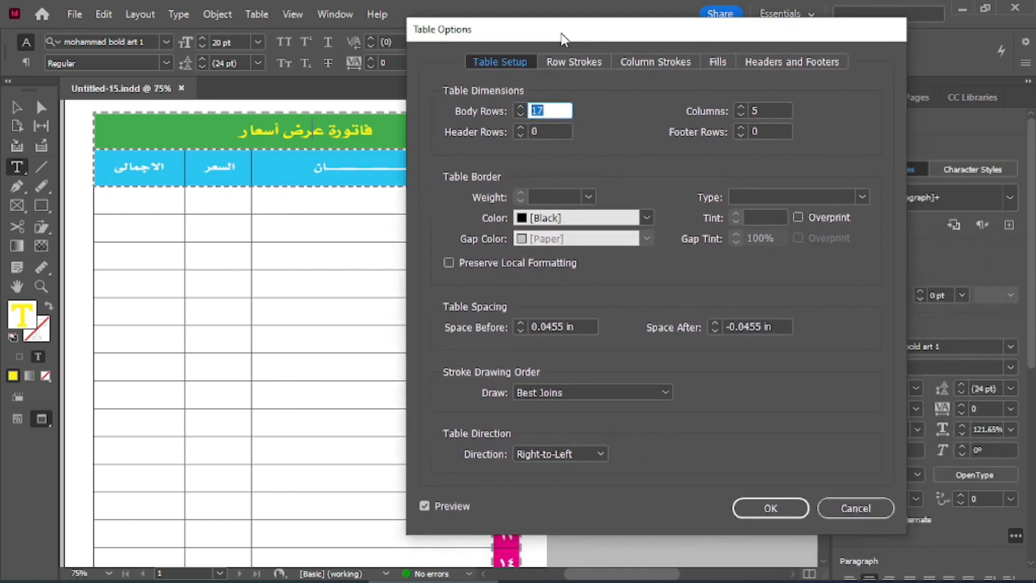
{"action": "left_click_drag", "start_coordinate": [561, 30], "coordinate": [624, 47]}
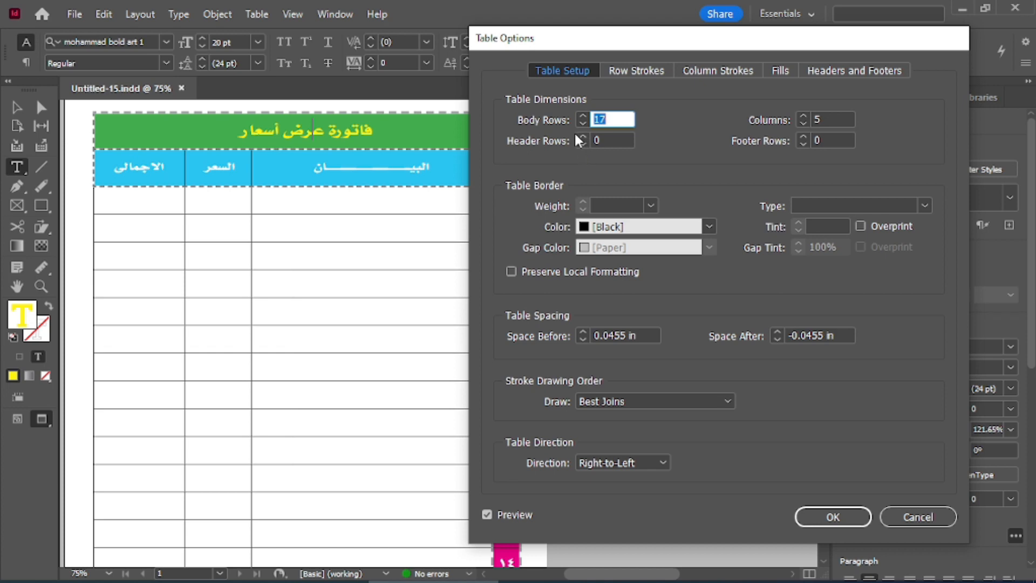
{"action": "left_click", "coordinate": [594, 70]}
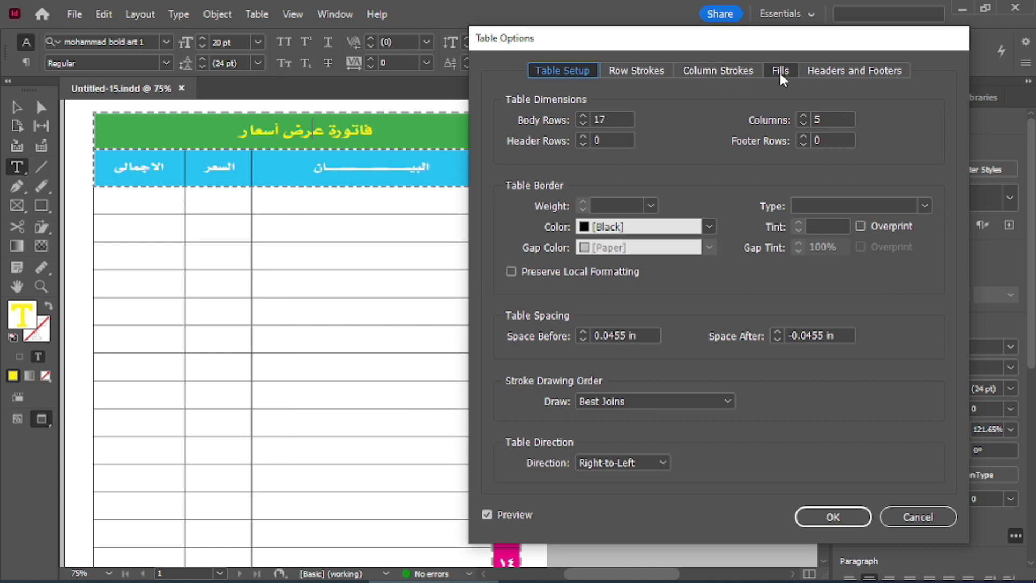
{"action": "left_click", "coordinate": [823, 73]}
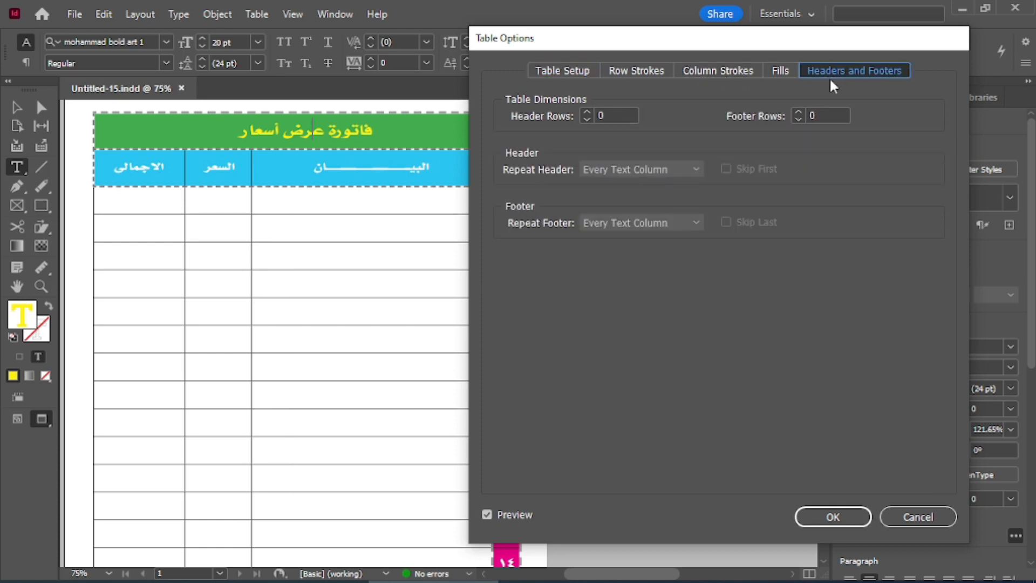
{"action": "left_click", "coordinate": [563, 71]}
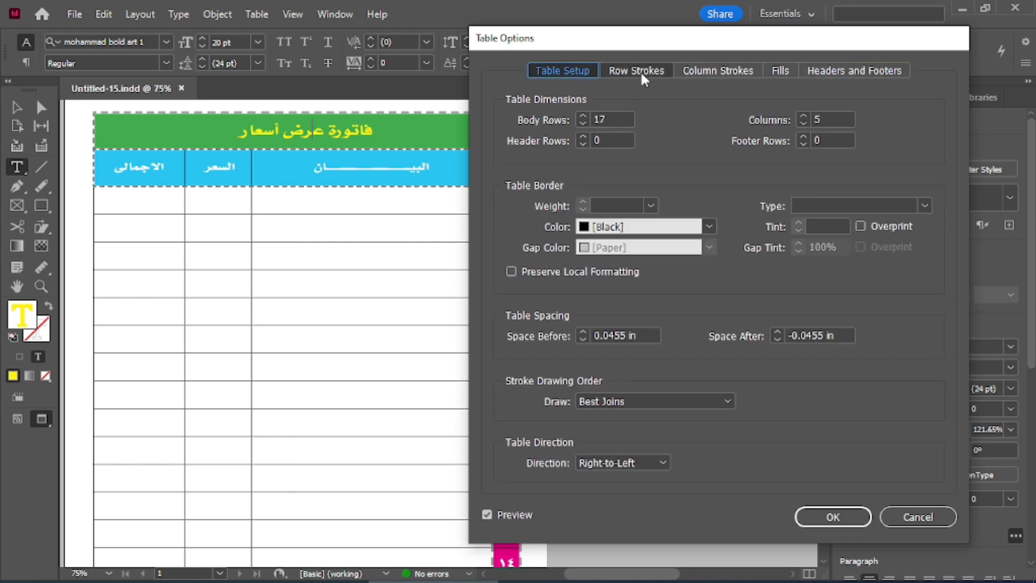
Apply an Every Other Row alternating pattern to the table's row strokes, with a first-row stroke weight of 2 pt.
{"action": "left_click", "coordinate": [644, 70]}
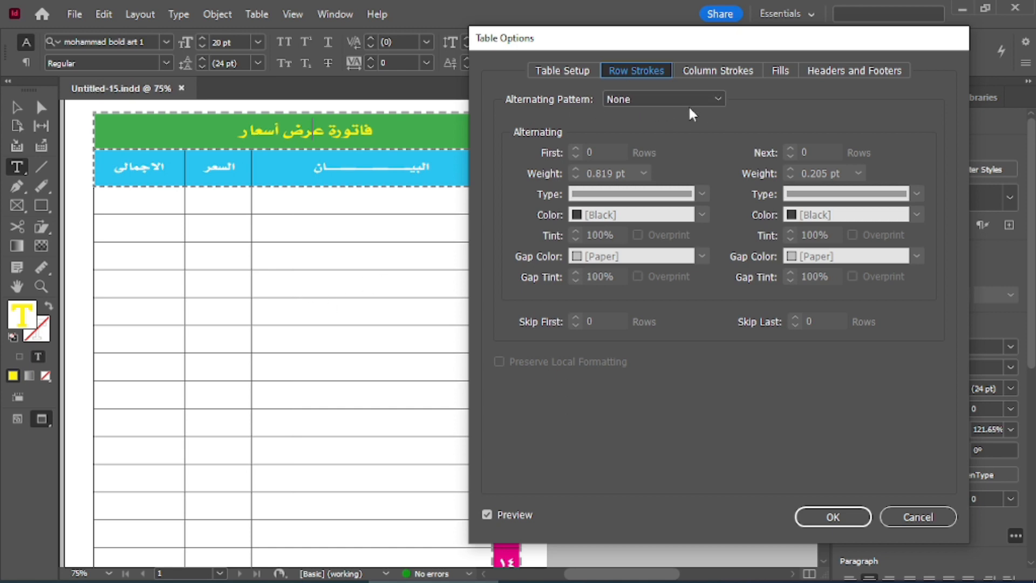
{"action": "left_click", "coordinate": [713, 98]}
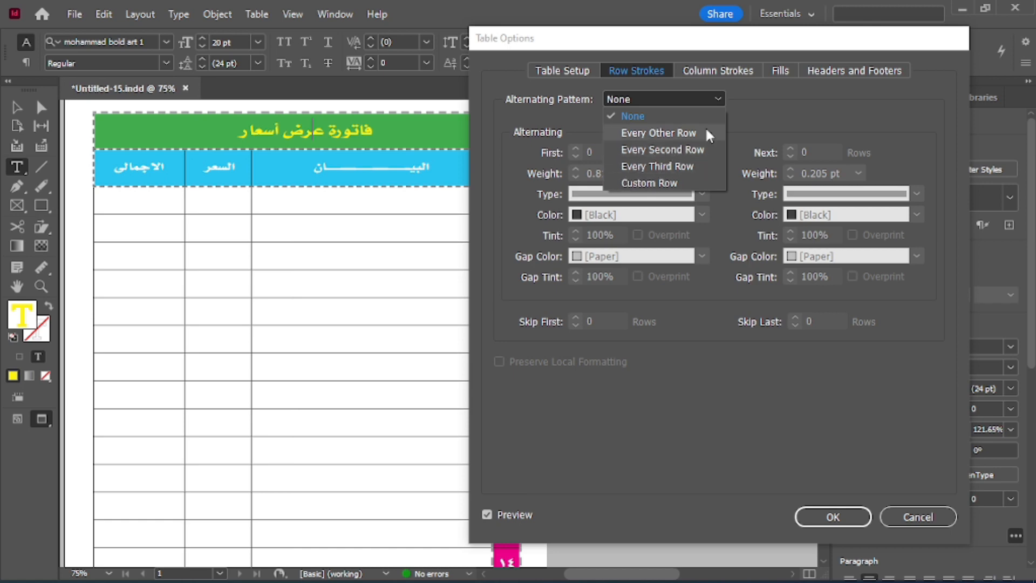
{"action": "left_click", "coordinate": [663, 133]}
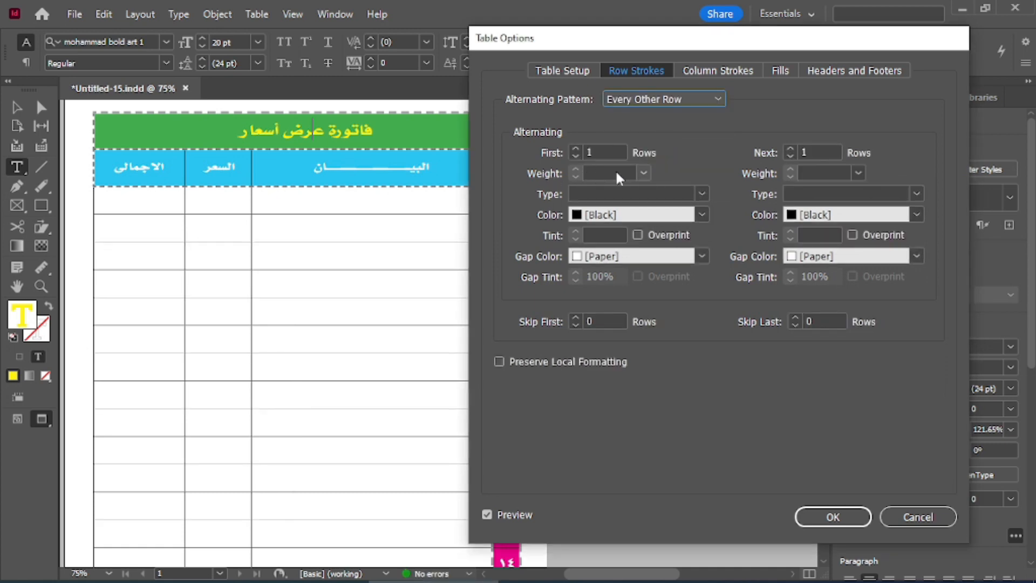
{"action": "left_click", "coordinate": [643, 173]}
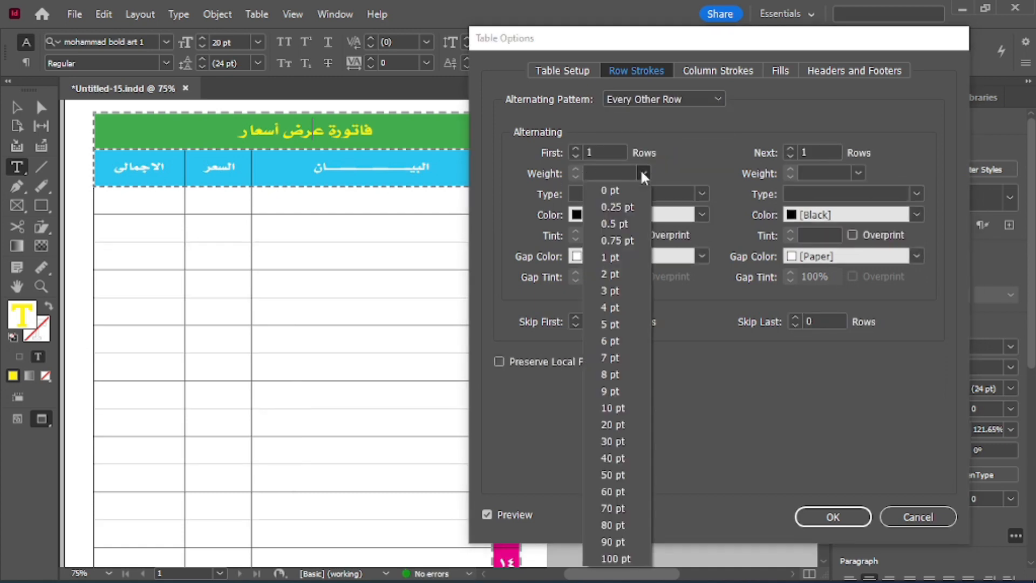
{"action": "left_click", "coordinate": [616, 274]}
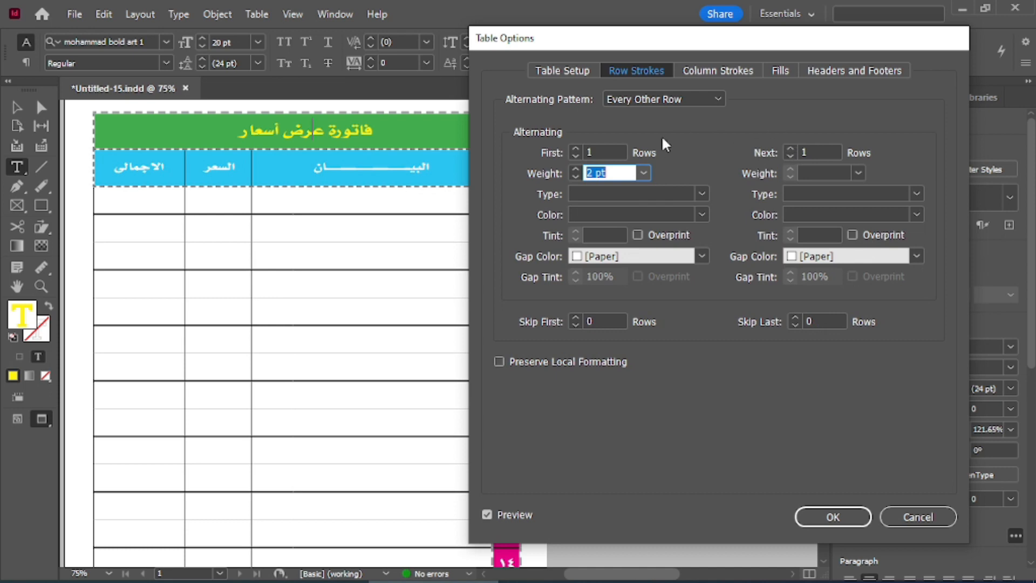
Try row counts of 2 for the first and next alternating row strokes, then restore both to 1.
{"action": "left_click", "coordinate": [791, 150]}
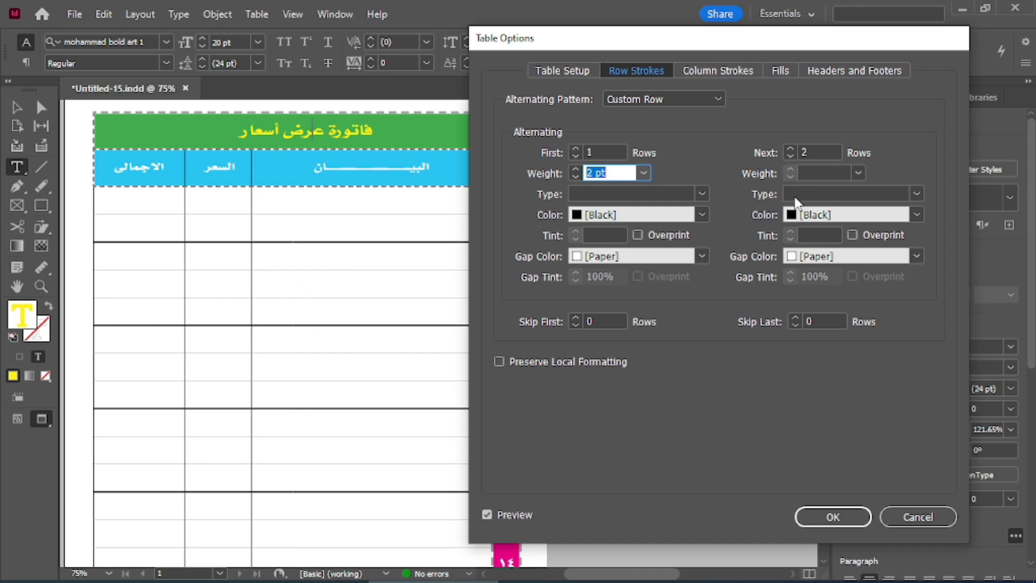
{"action": "left_click", "coordinate": [790, 156]}
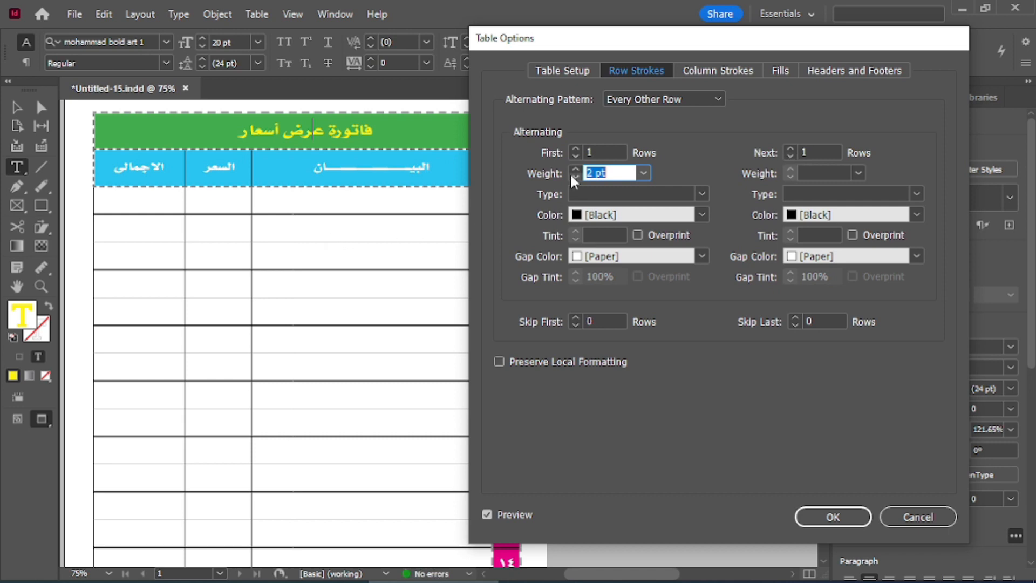
{"action": "left_click", "coordinate": [575, 149]}
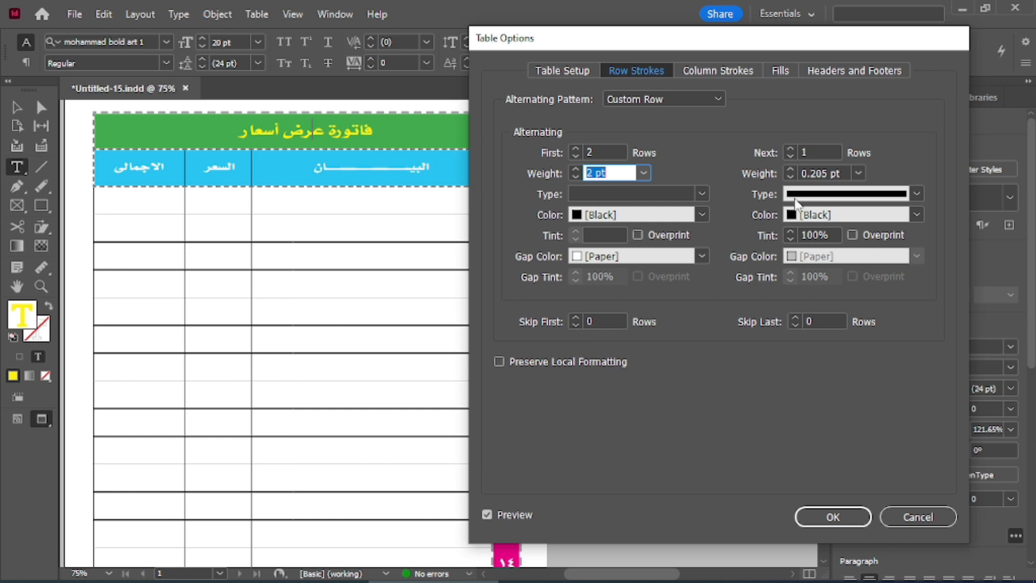
{"action": "left_click", "coordinate": [789, 149]}
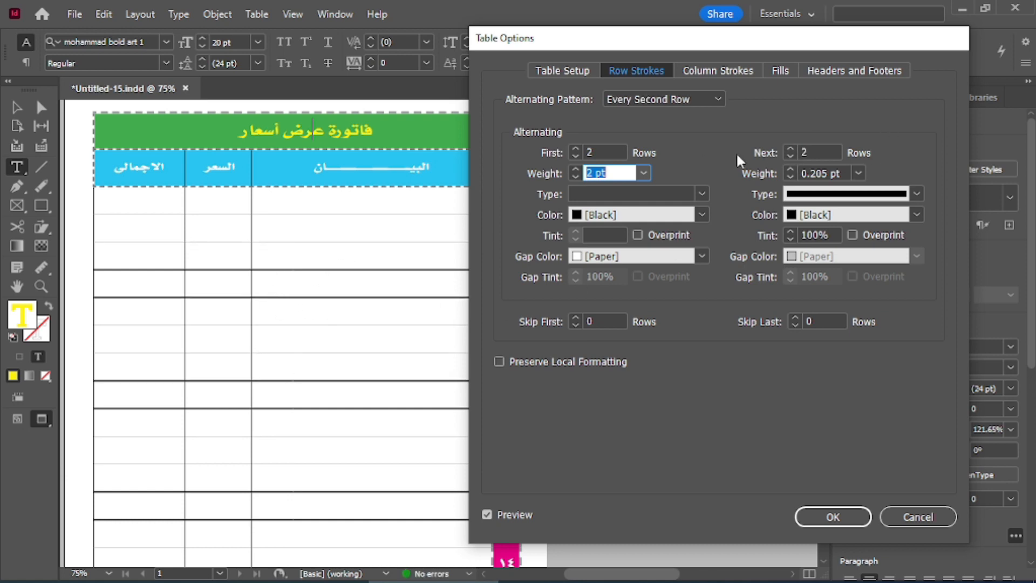
{"action": "left_click", "coordinate": [790, 157]}
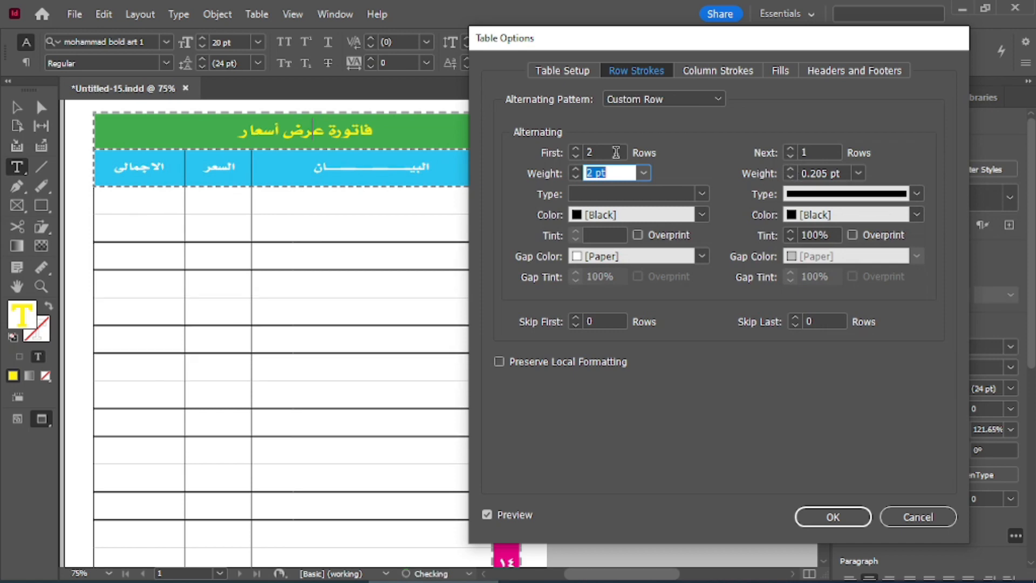
{"action": "left_click", "coordinate": [575, 156]}
Try the Every Second Row, Every Third Row and custom row stroke patterns, then return to Every Other Row.
{"action": "left_click", "coordinate": [713, 97]}
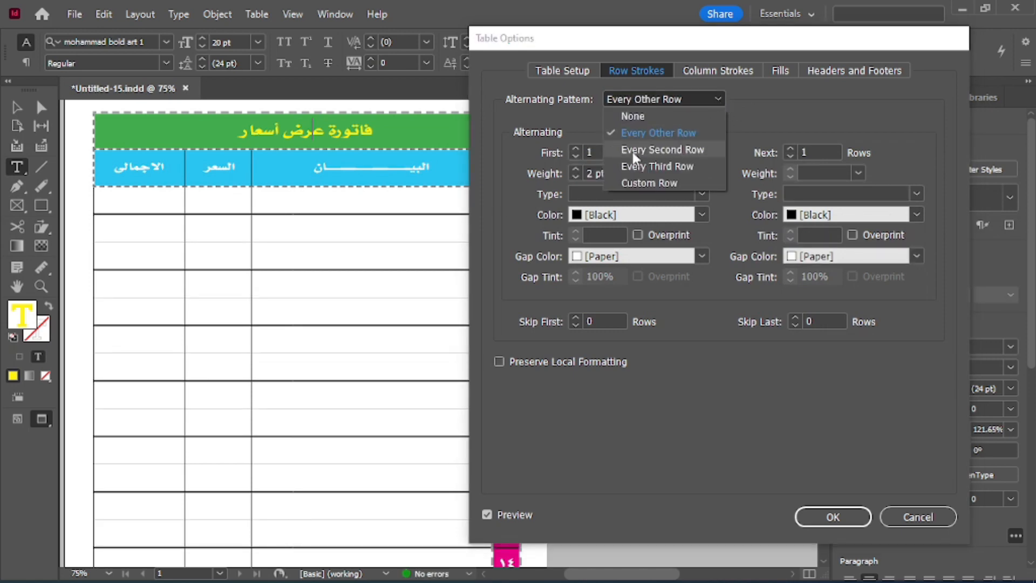
{"action": "left_click", "coordinate": [665, 151]}
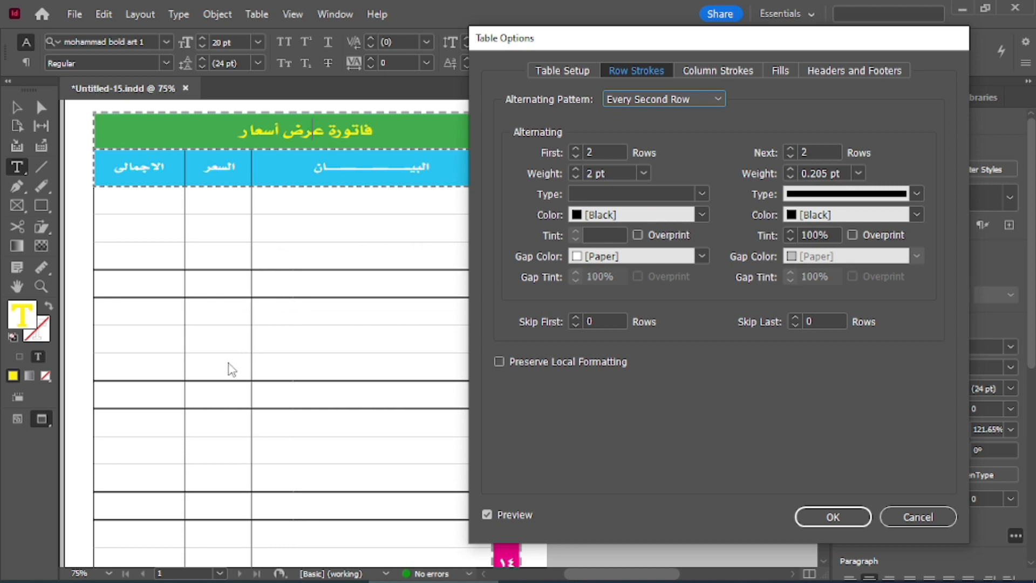
{"action": "left_click", "coordinate": [697, 102]}
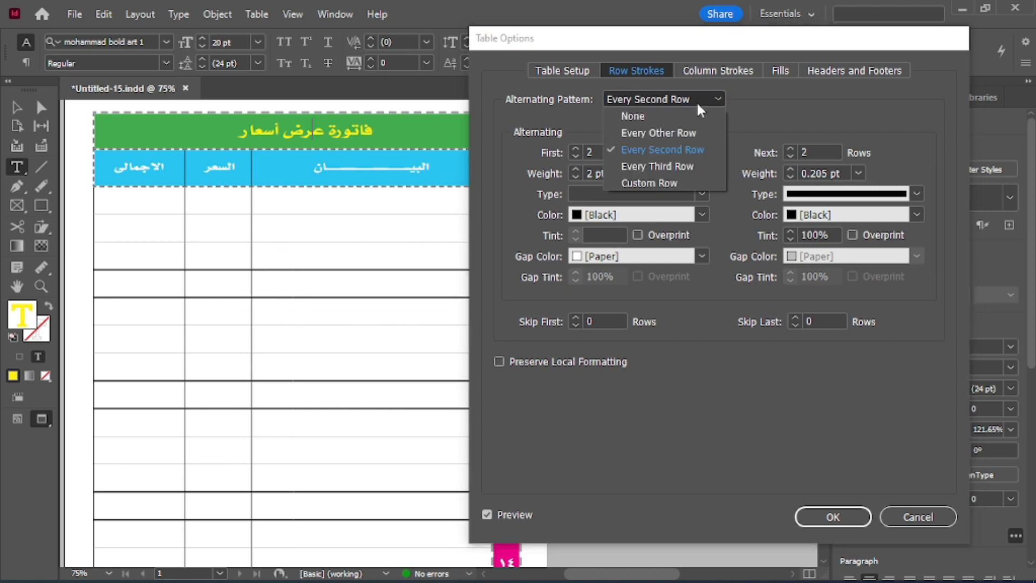
{"action": "left_click", "coordinate": [657, 167]}
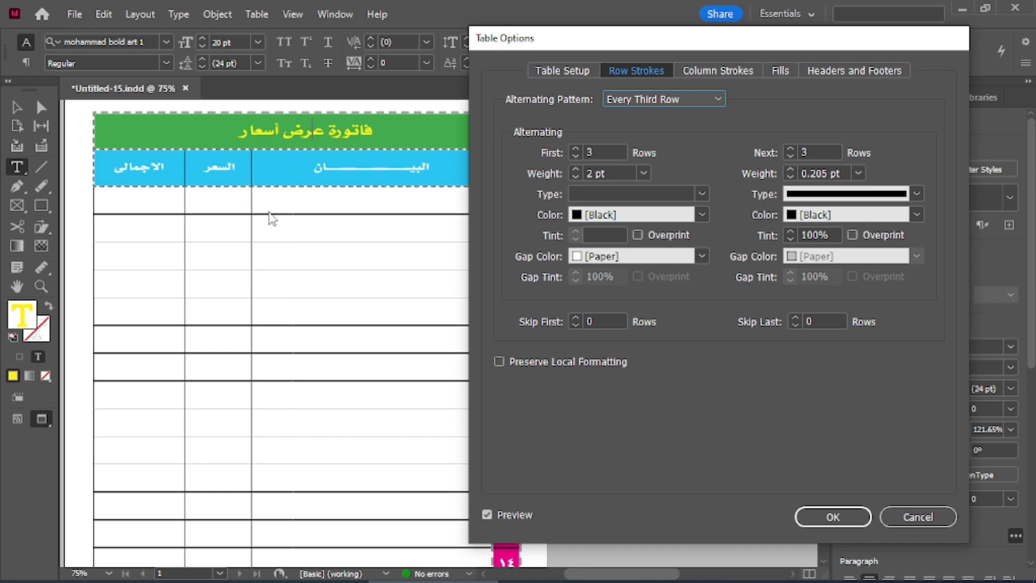
{"action": "left_click", "coordinate": [575, 156]}
{"action": "left_click", "coordinate": [575, 155]}
{"action": "left_click", "coordinate": [664, 98]}
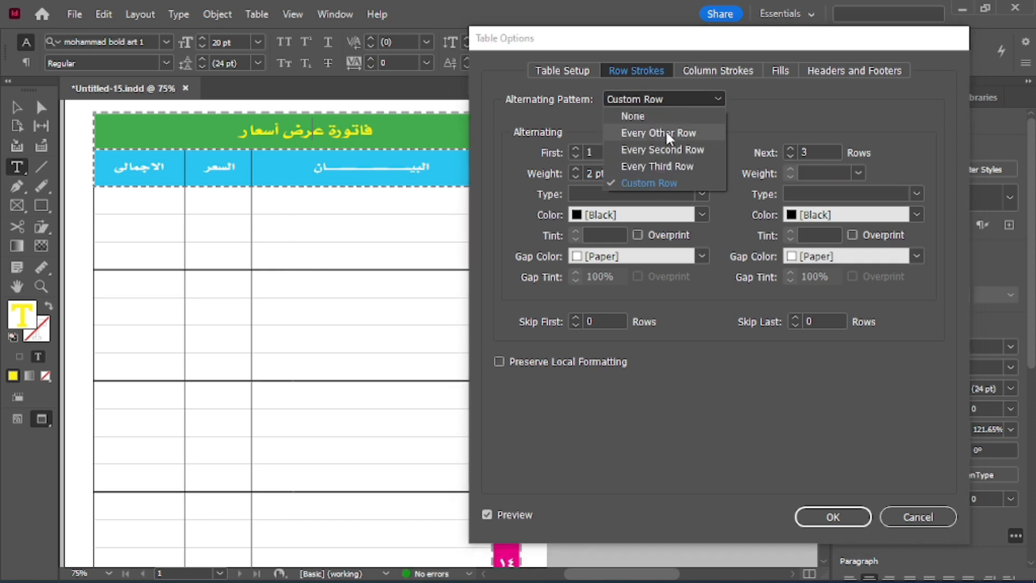
{"action": "left_click", "coordinate": [667, 134]}
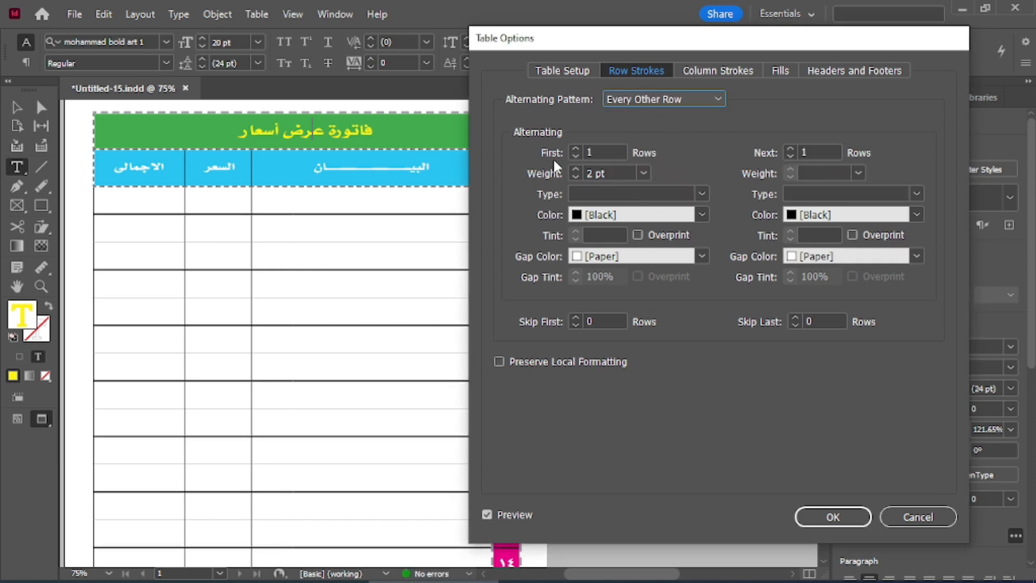
Set the next row count to 0 and make the first row strokes Dotted, keeping a 2 pt weight after trying 3 pt.
{"action": "left_click", "coordinate": [790, 158]}
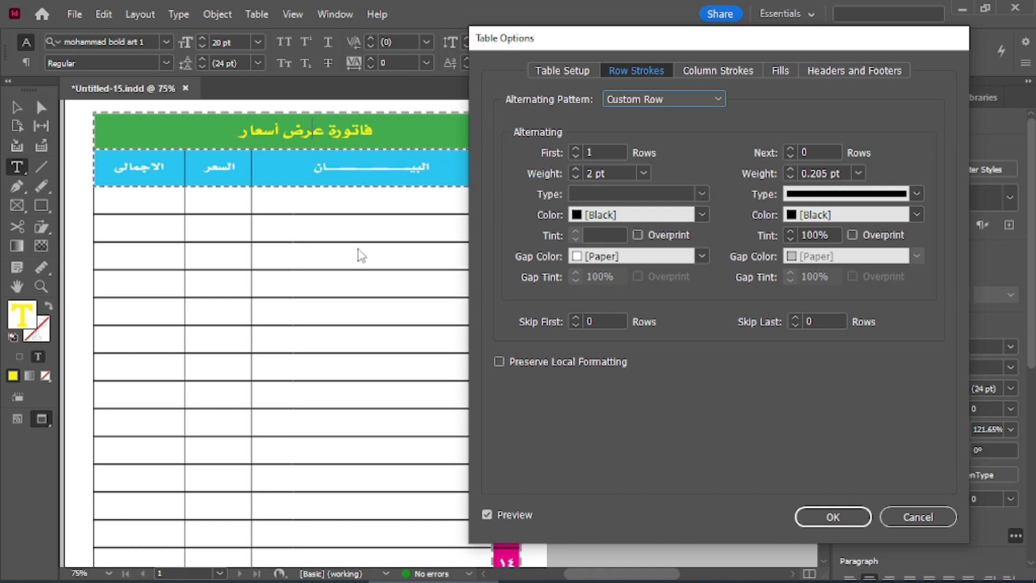
{"action": "left_click", "coordinate": [700, 194]}
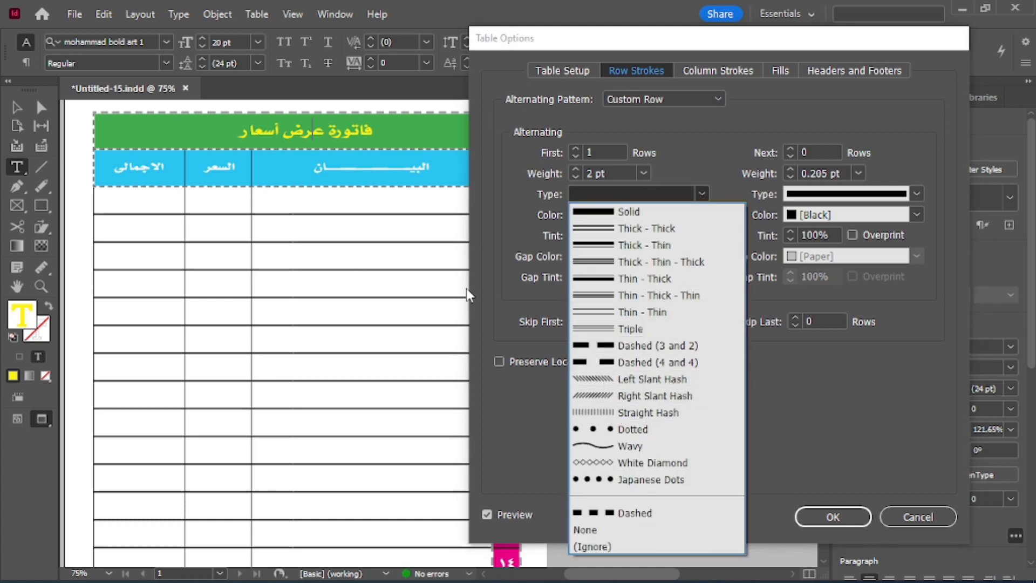
{"action": "left_click", "coordinate": [628, 430]}
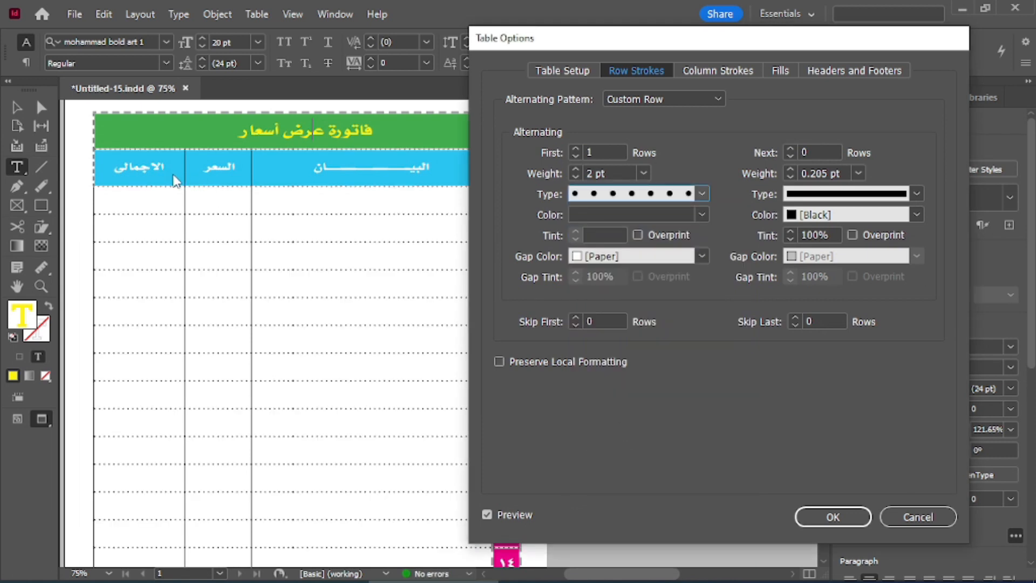
{"action": "left_click", "coordinate": [575, 170]}
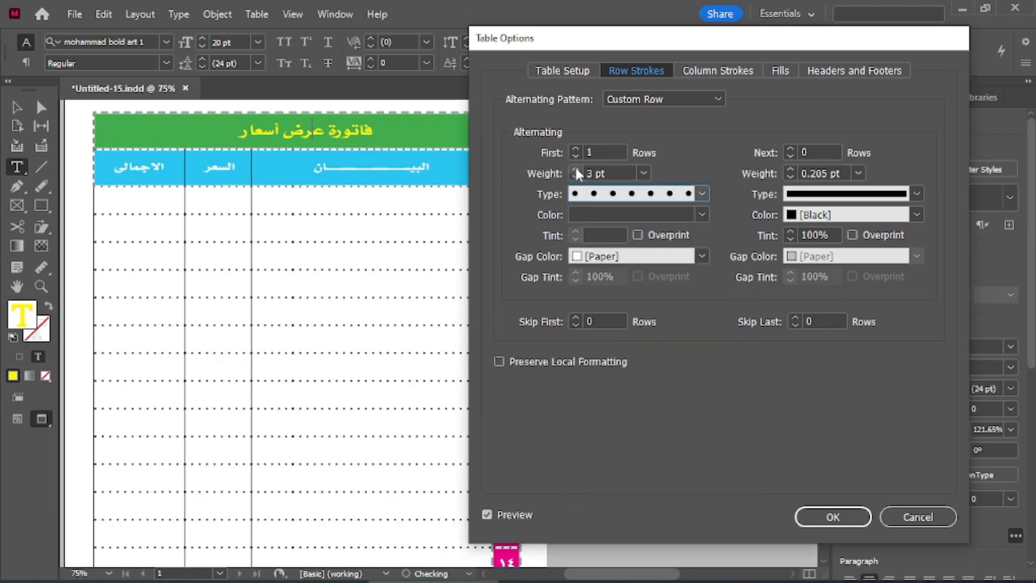
{"action": "left_click", "coordinate": [576, 177]}
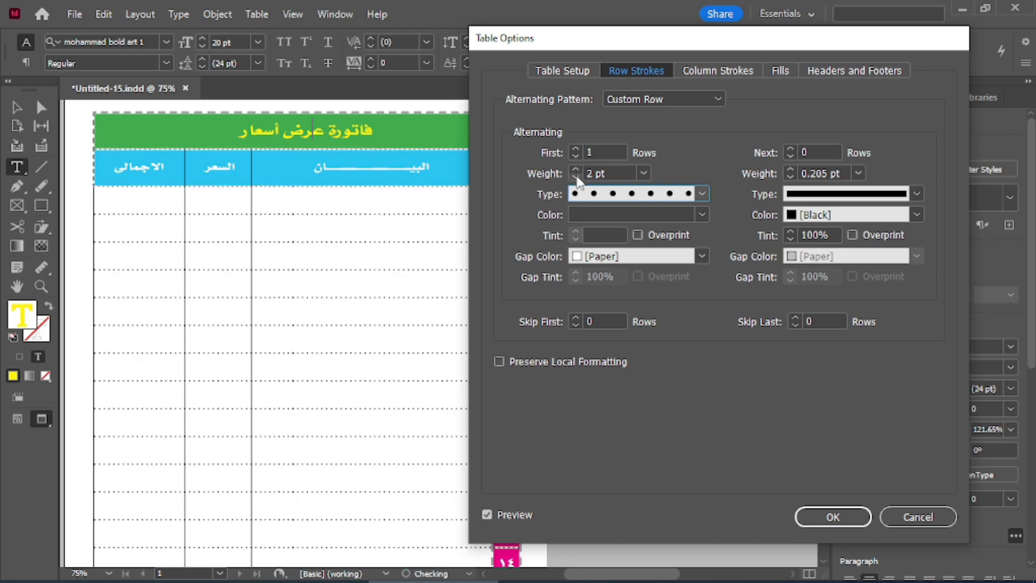
Color the dotted row strokes red with the C=15 M=100 Y=100 K=0 swatch.
{"action": "left_click", "coordinate": [701, 215]}
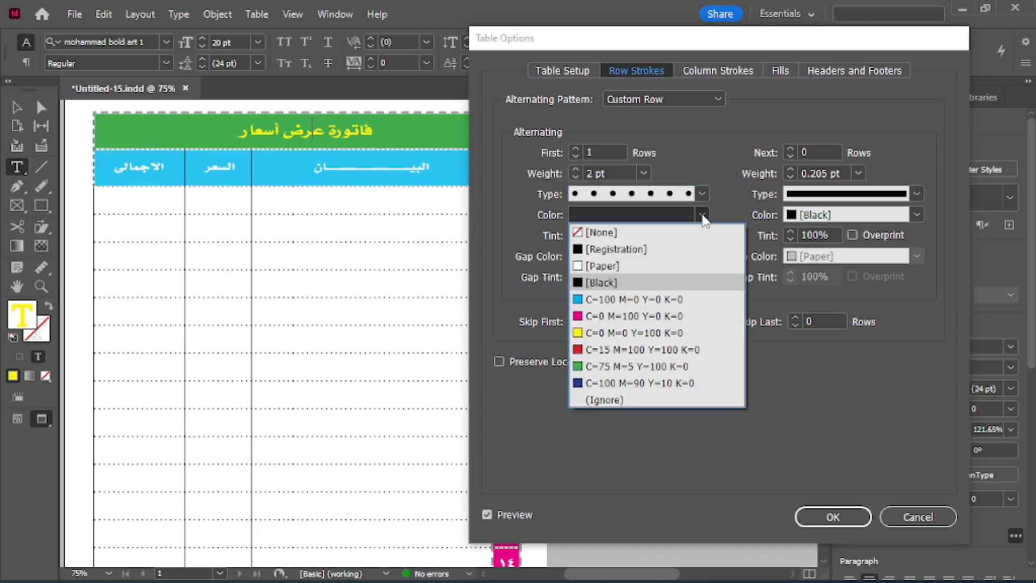
{"action": "left_click", "coordinate": [628, 299]}
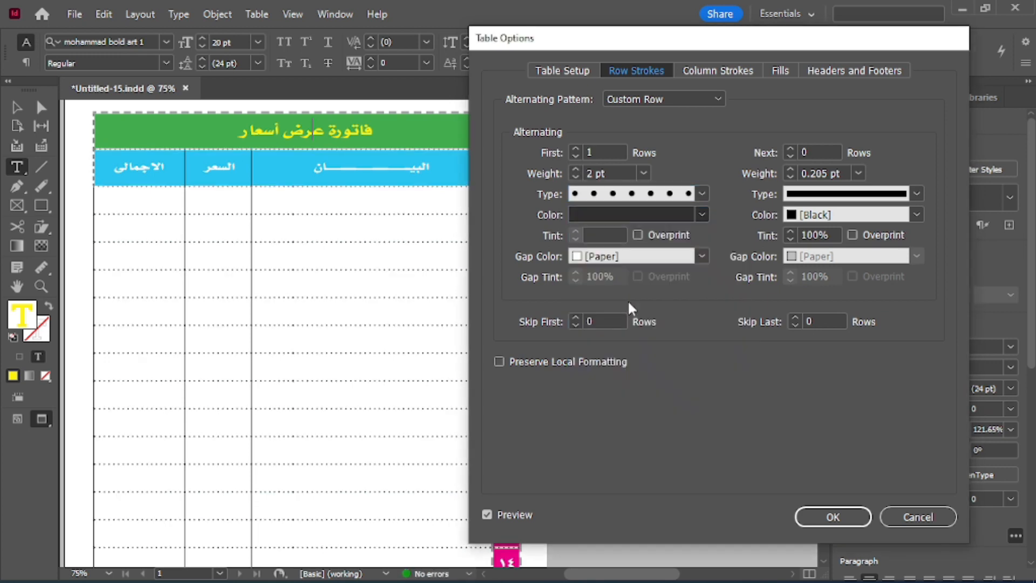
{"action": "left_click", "coordinate": [701, 215]}
{"action": "left_click", "coordinate": [636, 345]}
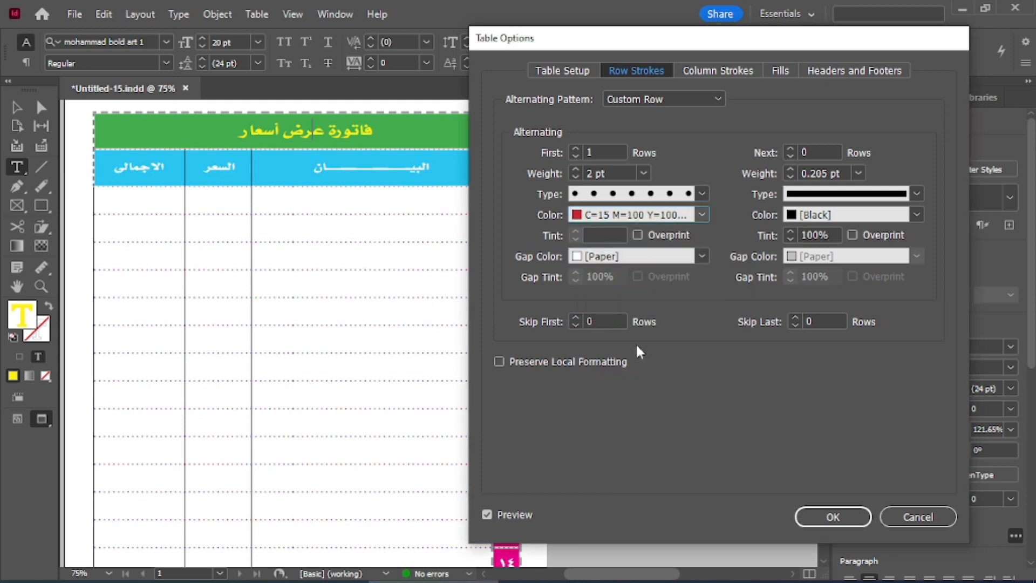
{"action": "key", "text": "Tab"}
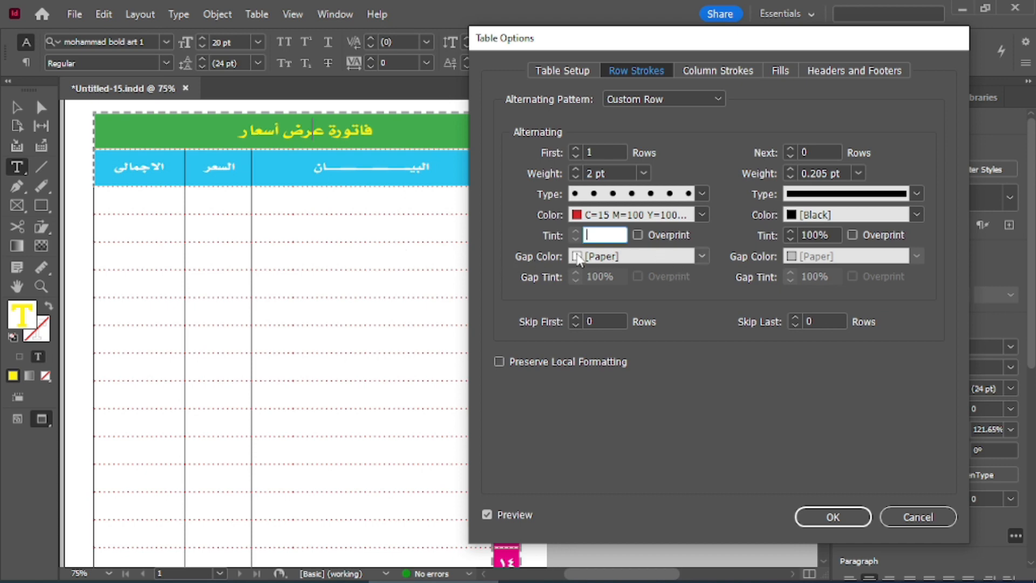
Try C=100 M=0 Y=0 K=0 as the dotted row strokes' gap color, then set the gap color to [None].
{"action": "left_click", "coordinate": [701, 255]}
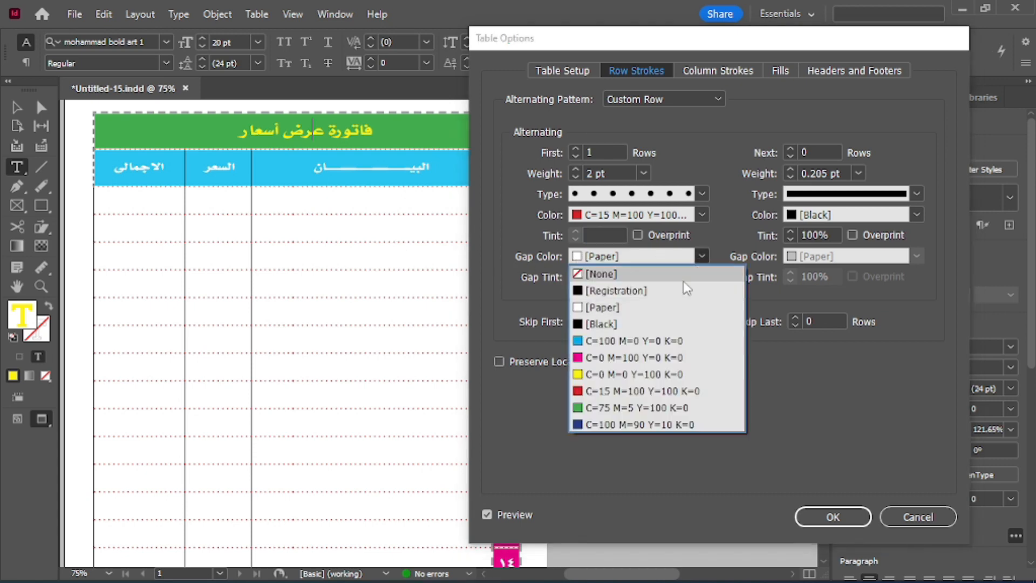
{"action": "left_click", "coordinate": [587, 339]}
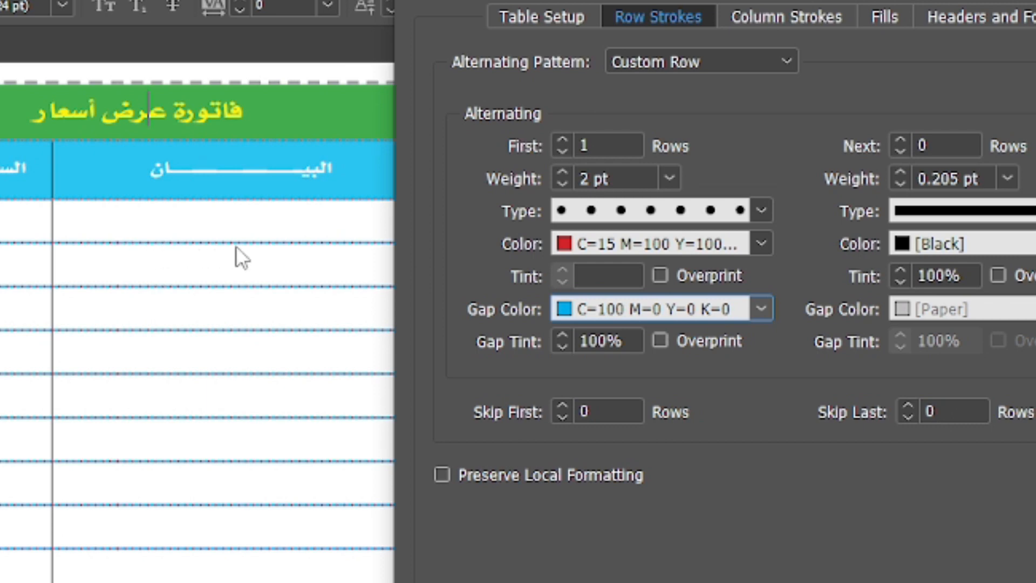
{"action": "left_click", "coordinate": [760, 309]}
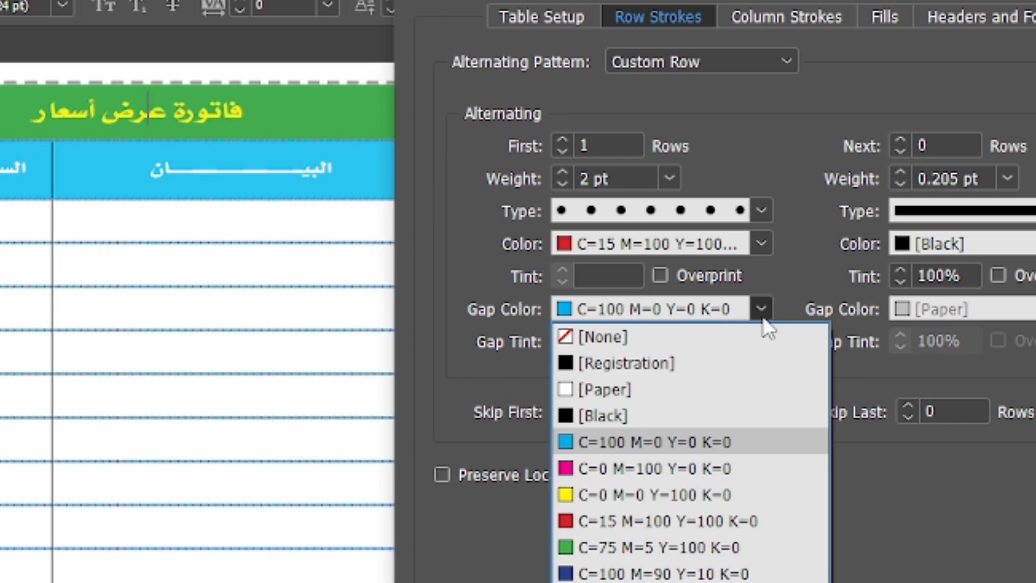
{"action": "left_click", "coordinate": [616, 339]}
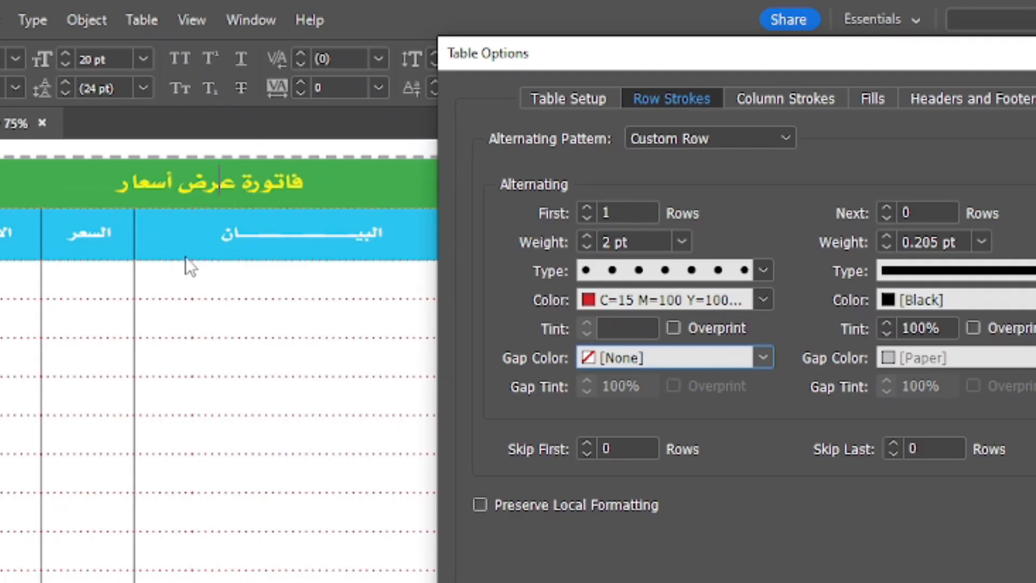
Raise the number of skipped first rows for the row strokes to 5 as a trial, then set it to 2.
{"action": "left_click", "coordinate": [587, 443]}
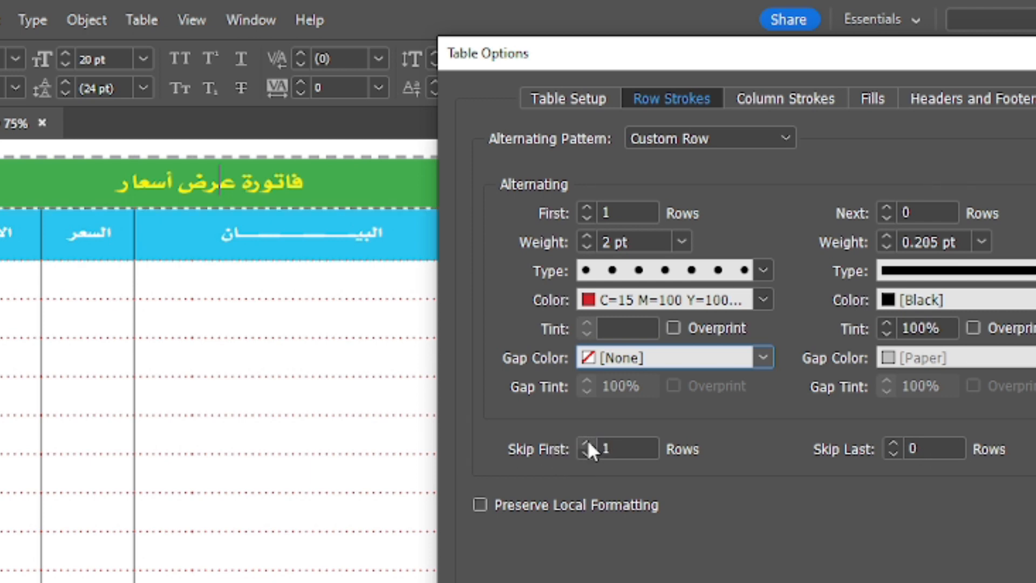
{"action": "left_click", "coordinate": [587, 445]}
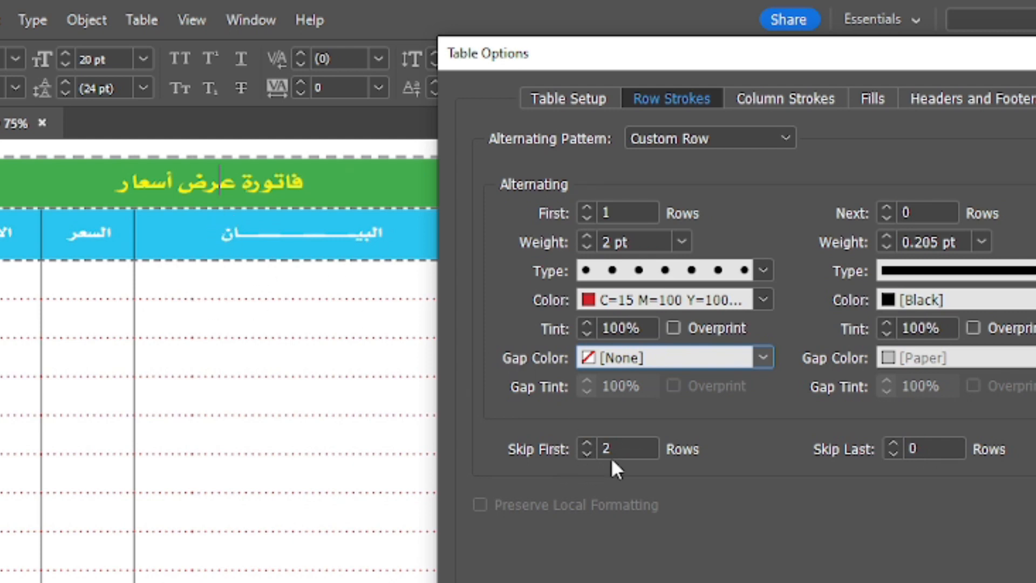
{"action": "left_click", "coordinate": [587, 444]}
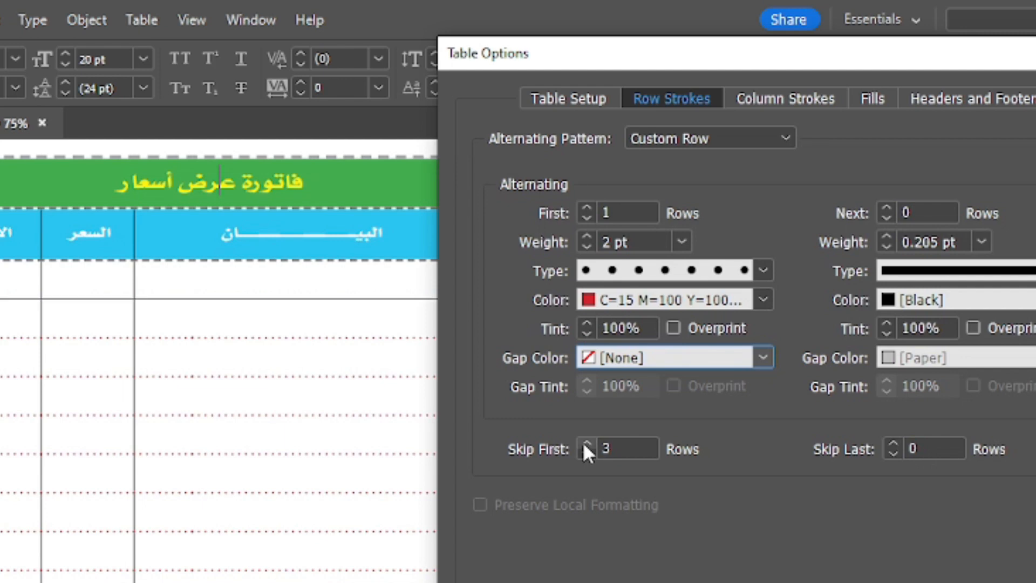
{"action": "left_click", "coordinate": [587, 444]}
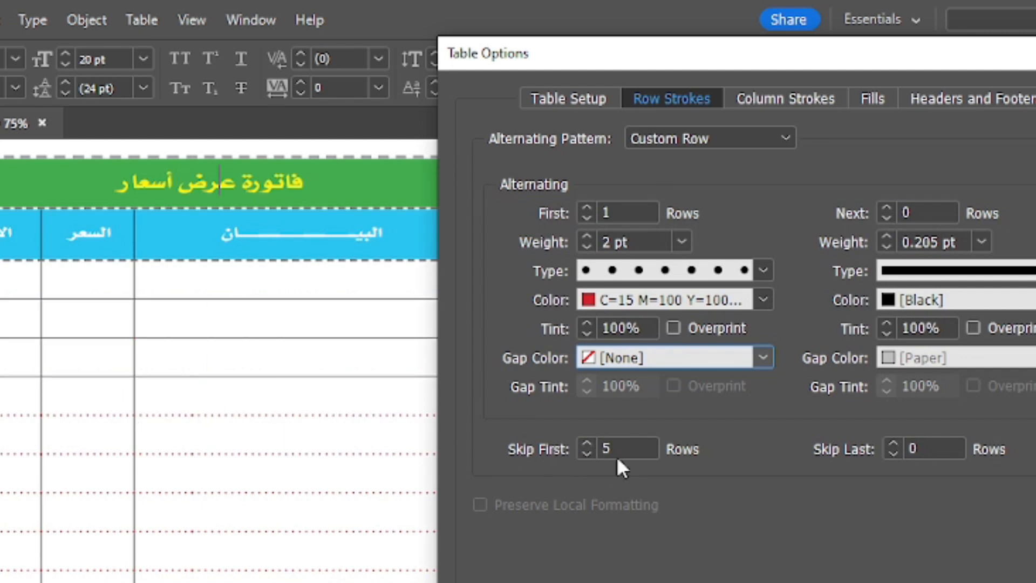
{"action": "left_click", "coordinate": [586, 451]}
{"action": "left_click", "coordinate": [585, 451]}
{"action": "left_click", "coordinate": [586, 451]}
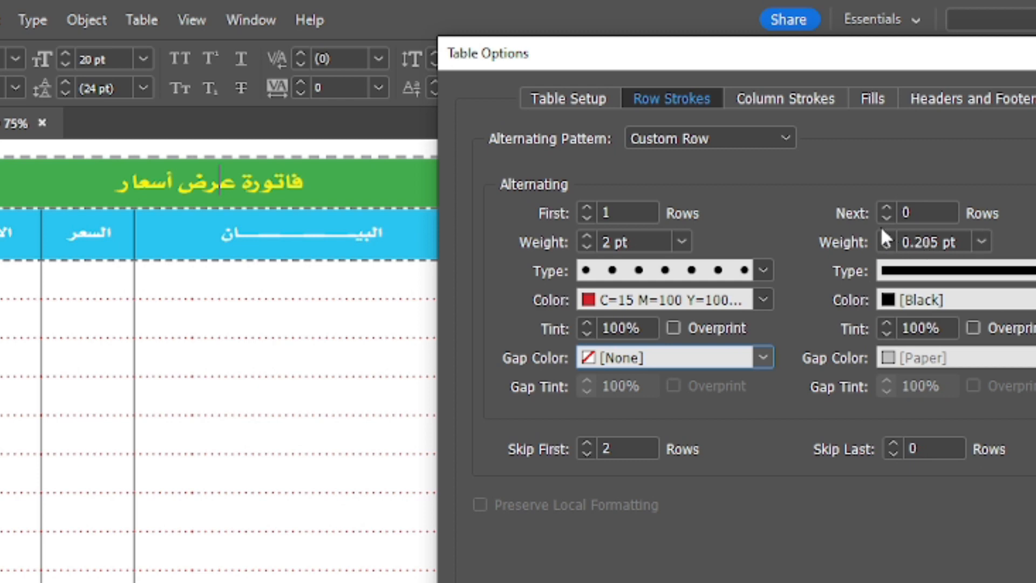
Try 1 and 2 as the next row count of the row strokes, then return it to 0.
{"action": "left_click", "coordinate": [885, 209]}
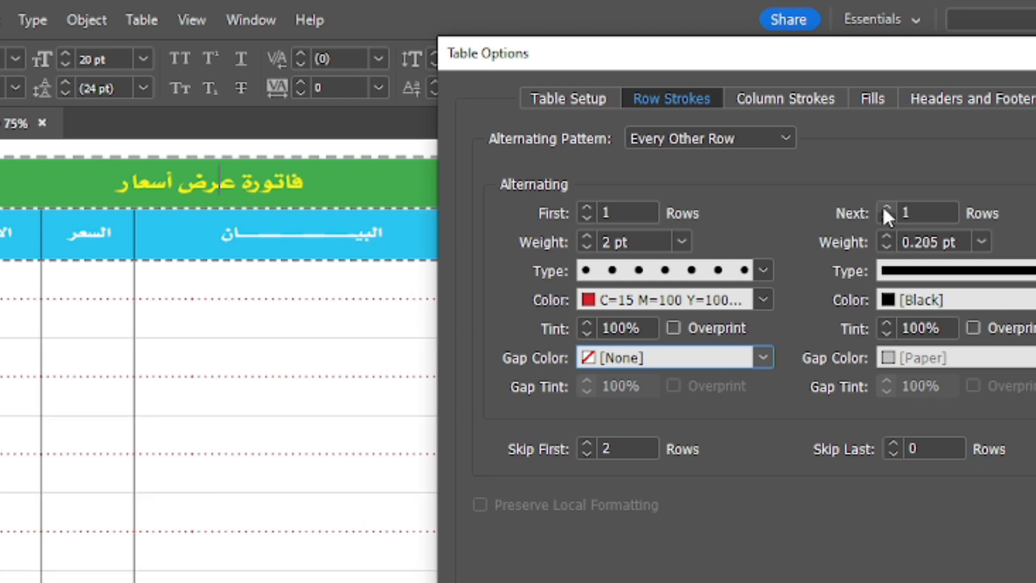
{"action": "left_click", "coordinate": [885, 209]}
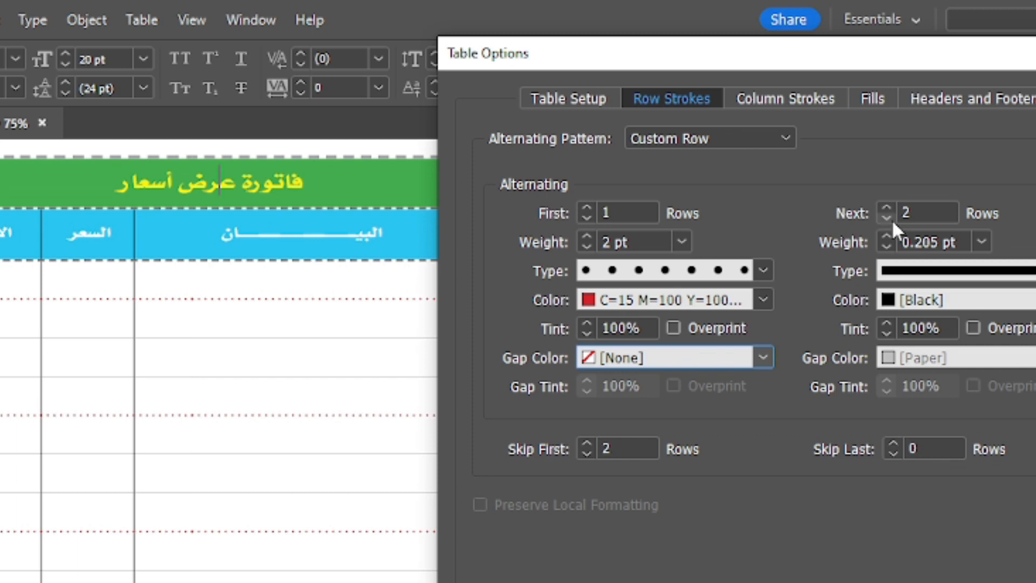
{"action": "left_click", "coordinate": [886, 217]}
{"action": "left_click", "coordinate": [885, 217]}
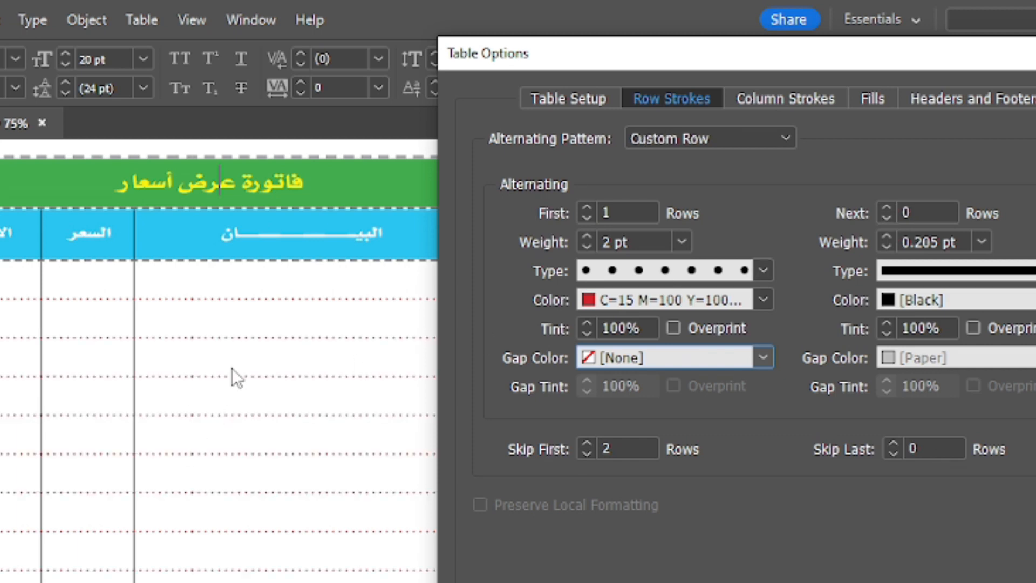
Apply the Every Other Column alternating pattern to the table's column strokes.
{"action": "left_click_drag", "start_coordinate": [588, 64], "coordinate": [689, 82]}
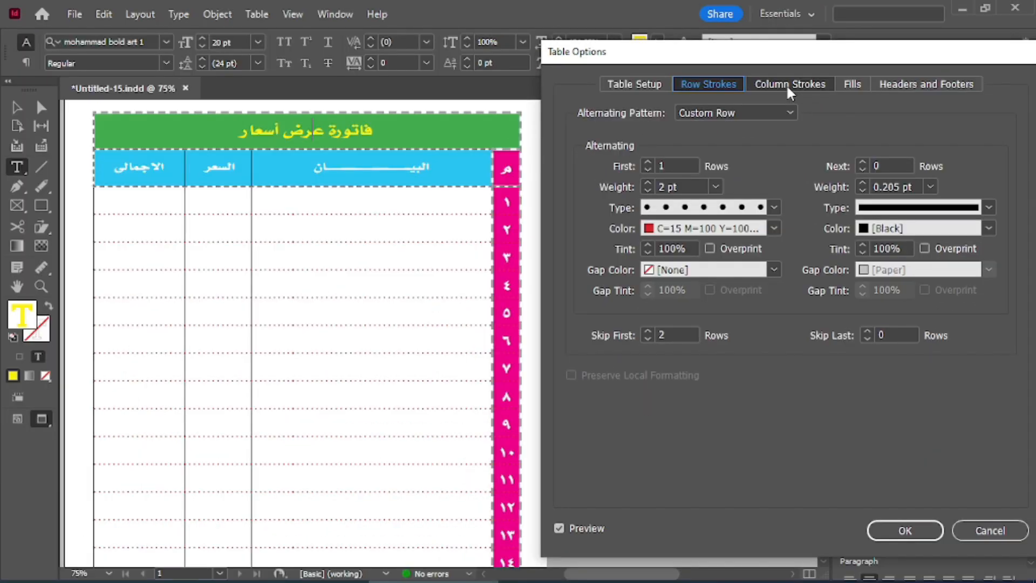
{"action": "left_click", "coordinate": [884, 122]}
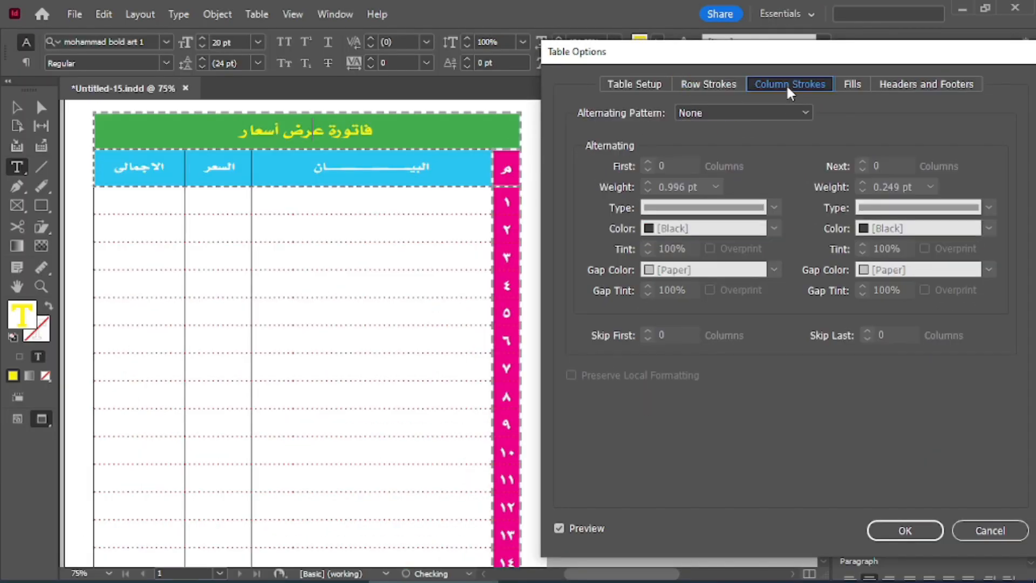
{"action": "left_click", "coordinate": [804, 113]}
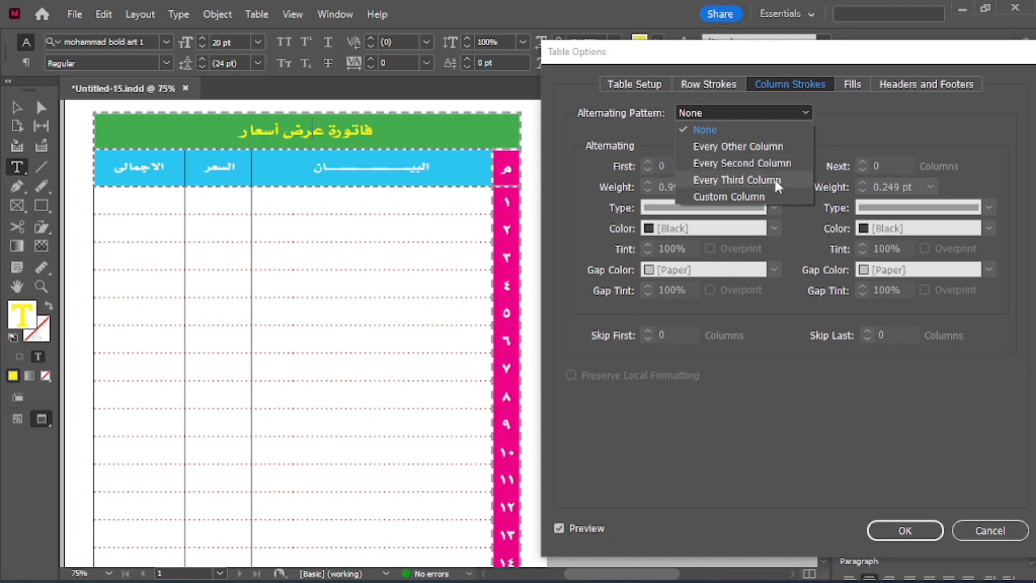
{"action": "left_click", "coordinate": [745, 144]}
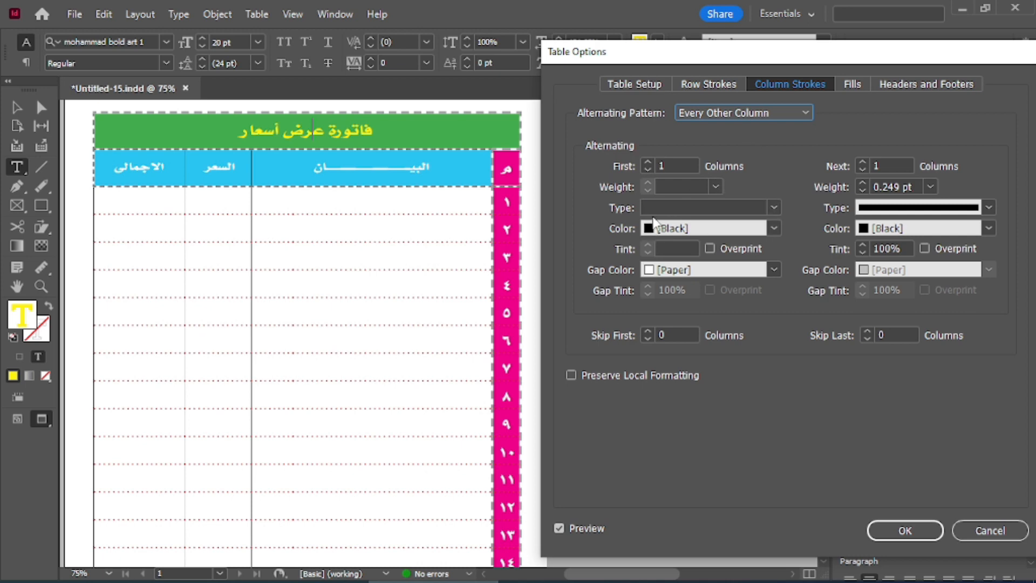
Try first column counts up to 4, then set the first count to 1 and the next column count to 0.
{"action": "left_click", "coordinate": [646, 163]}
{"action": "left_click", "coordinate": [647, 163]}
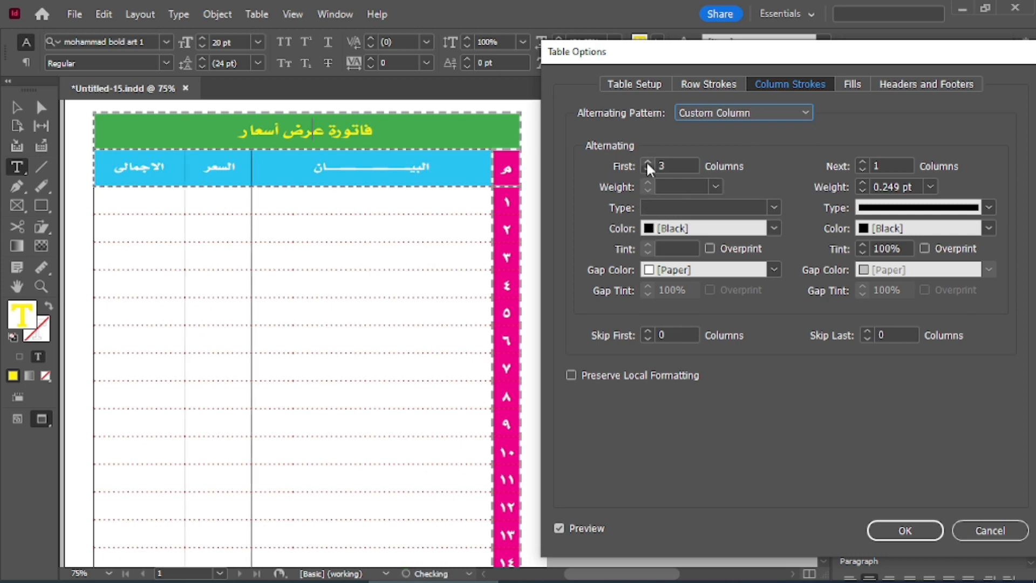
{"action": "left_click", "coordinate": [647, 163]}
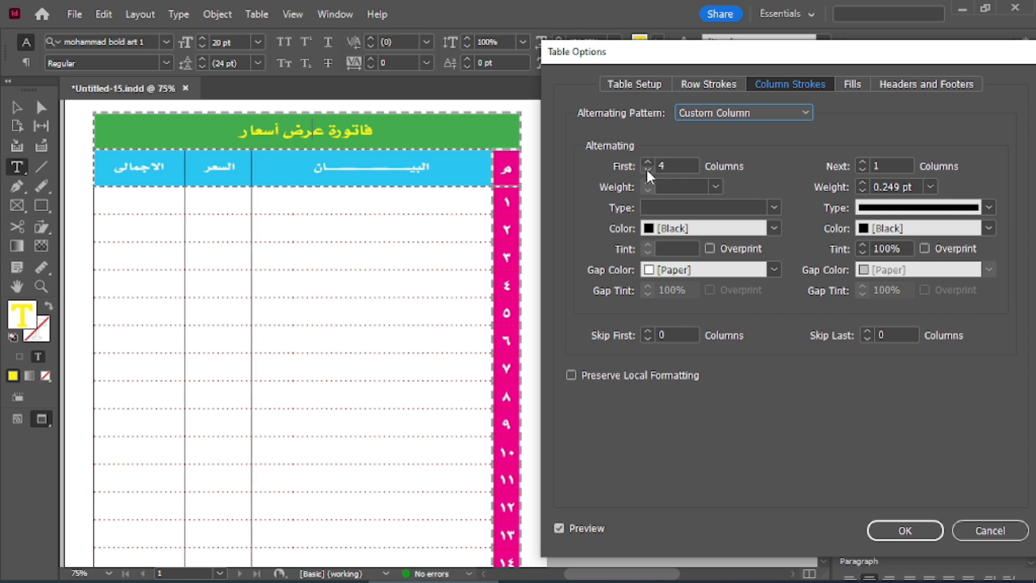
{"action": "left_click", "coordinate": [646, 169]}
{"action": "left_click", "coordinate": [647, 170]}
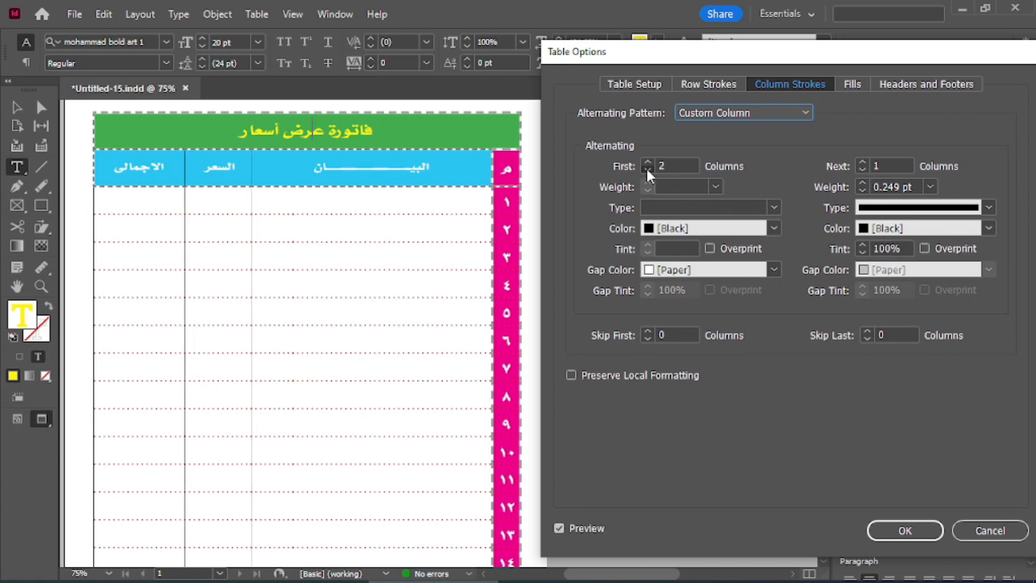
{"action": "left_click", "coordinate": [646, 169]}
{"action": "left_click", "coordinate": [862, 169]}
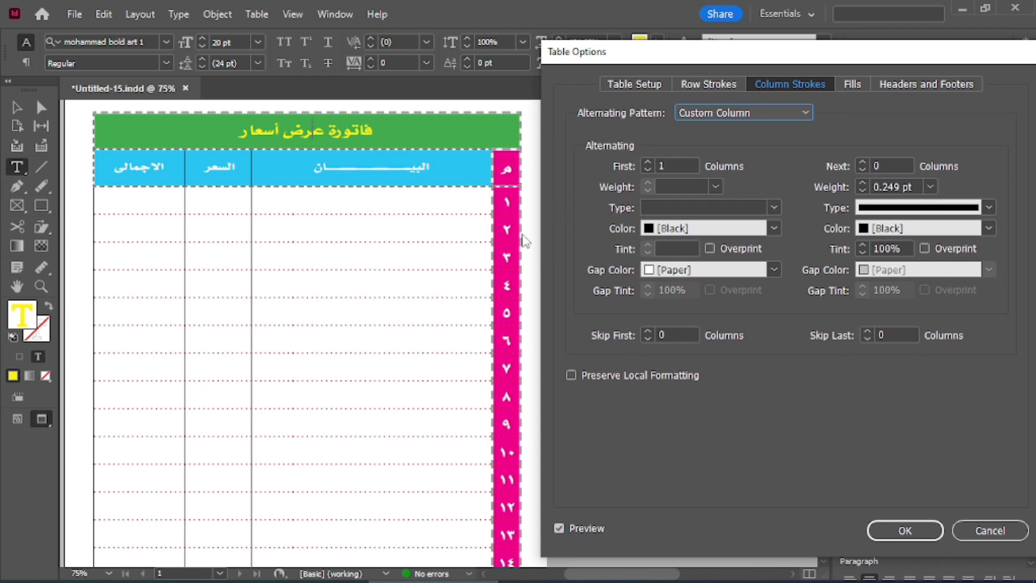
Give the first column strokes a 2 pt weight and, after trying Wavy, the Thick - Thin - Thick type.
{"action": "left_click", "coordinate": [713, 186]}
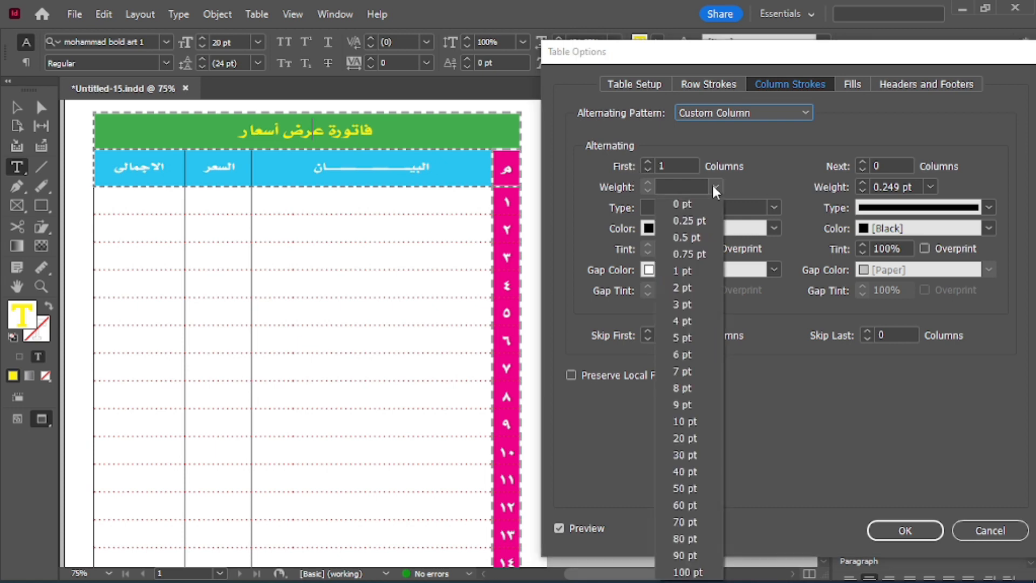
{"action": "left_click", "coordinate": [683, 288]}
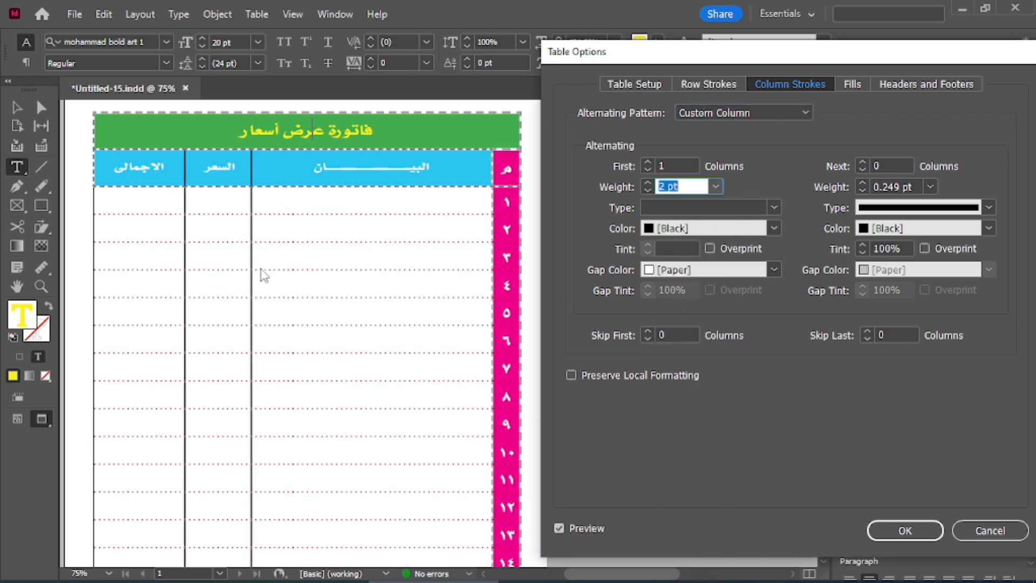
{"action": "left_click", "coordinate": [769, 203]}
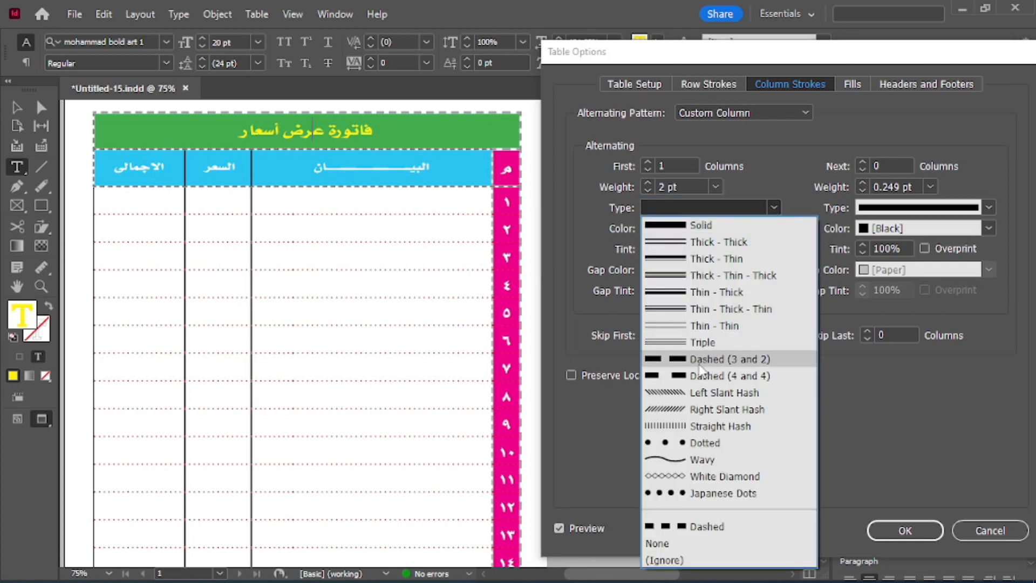
{"action": "left_click", "coordinate": [695, 461]}
{"action": "left_click", "coordinate": [773, 204]}
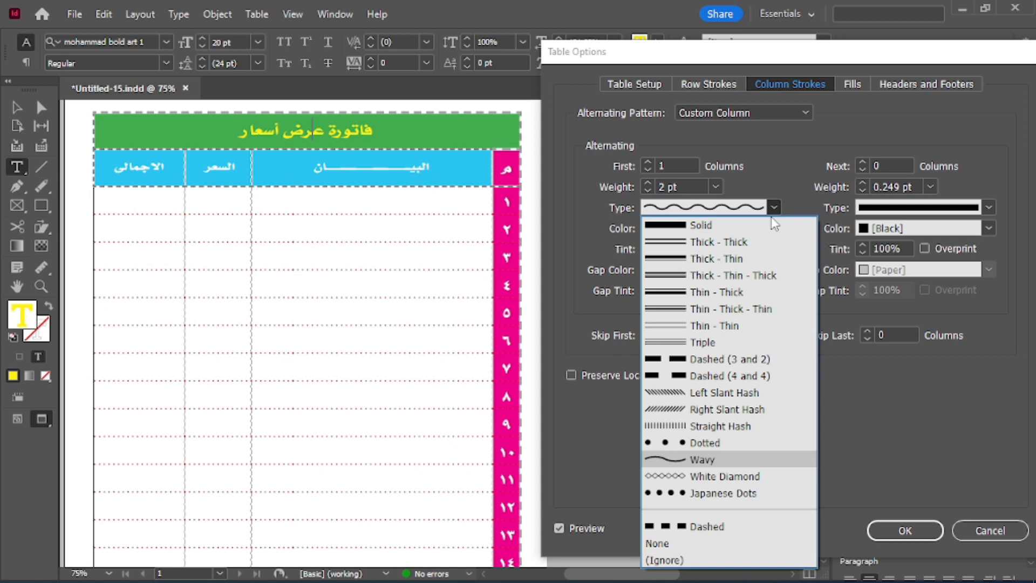
{"action": "left_click", "coordinate": [733, 274]}
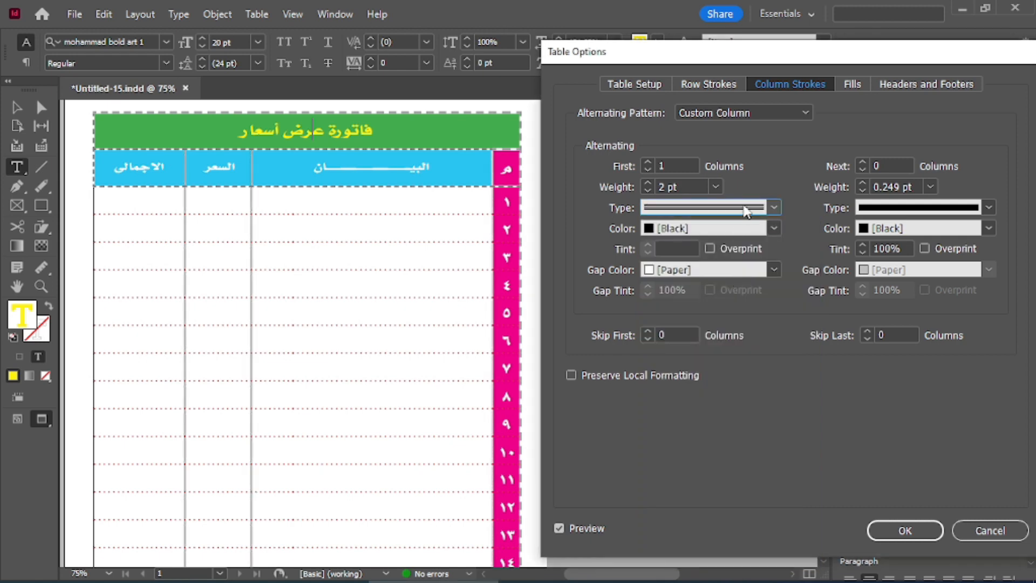
Try a 6 pt weight for the first column strokes, then set it to 3 pt.
{"action": "left_click", "coordinate": [647, 183]}
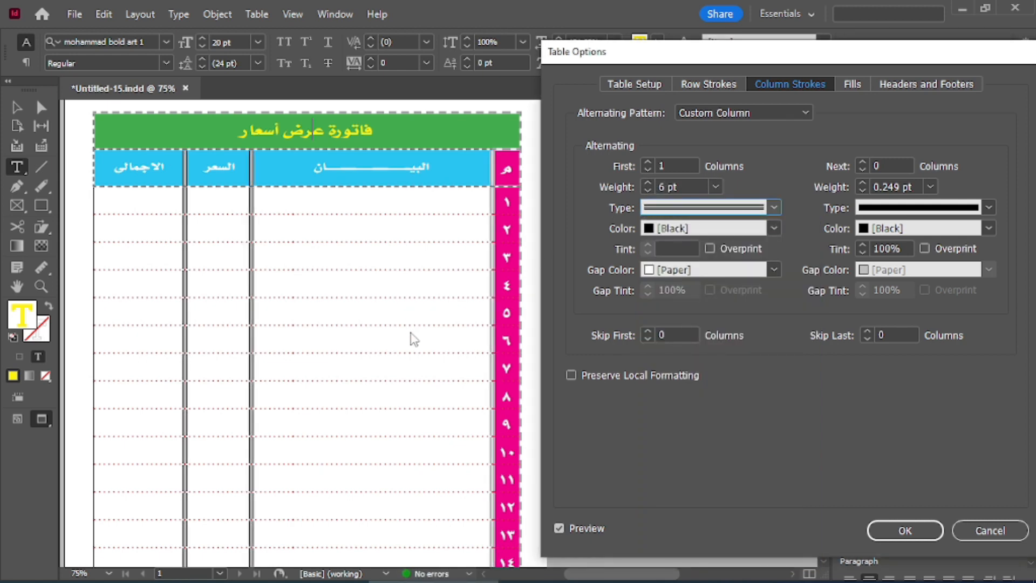
{"action": "left_click", "coordinate": [647, 191]}
{"action": "left_click", "coordinate": [648, 190]}
{"action": "left_click", "coordinate": [647, 190]}
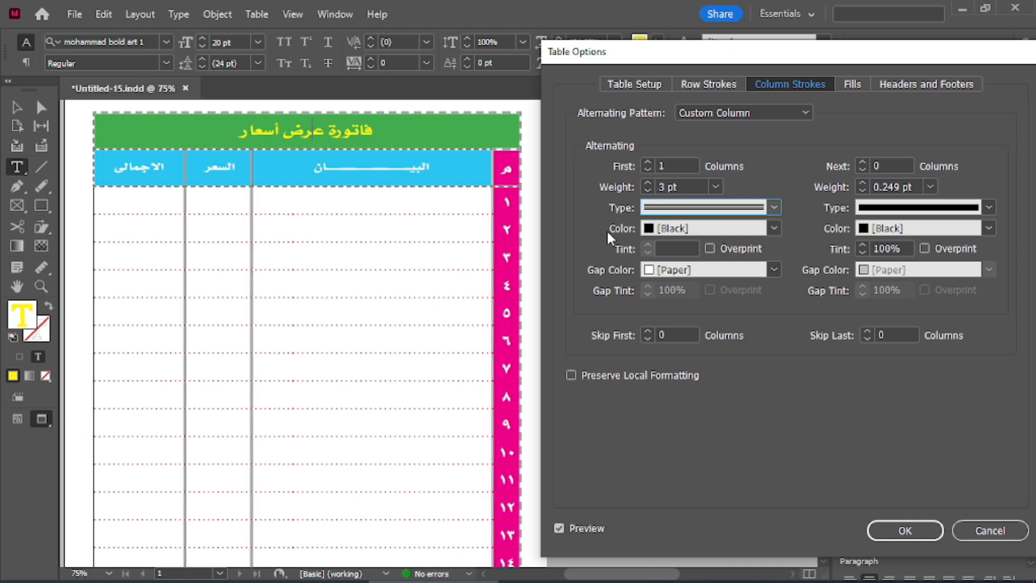
Apply the Every Other Row alternating pattern to the table's fills.
{"action": "left_click", "coordinate": [851, 84]}
{"action": "left_click", "coordinate": [806, 113]}
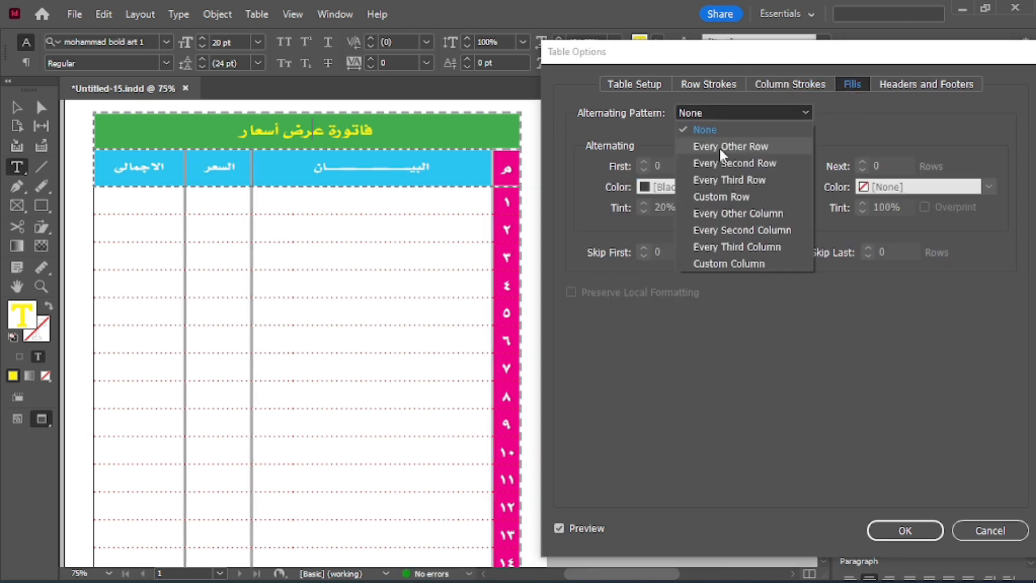
{"action": "left_click", "coordinate": [720, 146]}
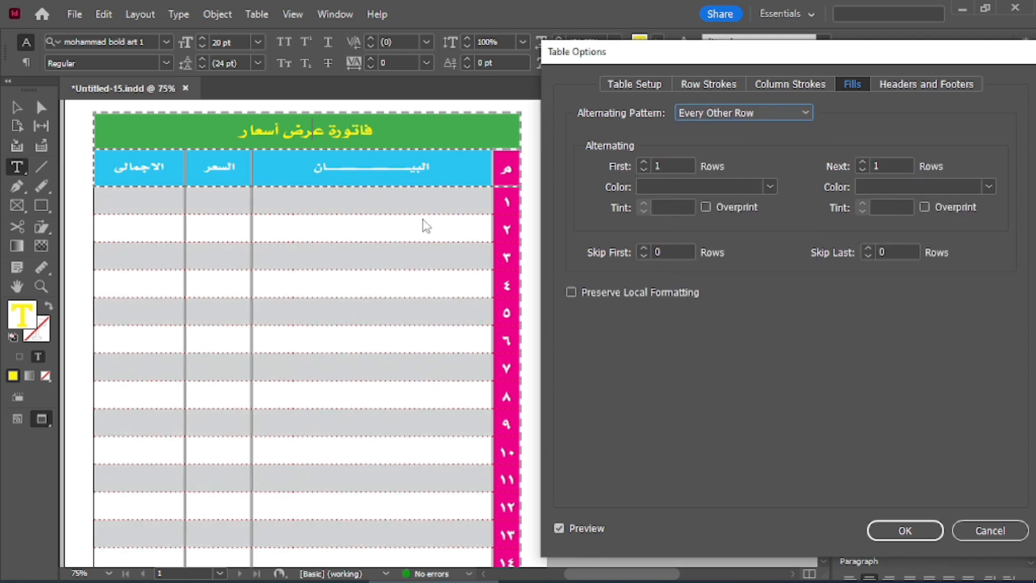
Try a next fill row count of 0, restore it to 1, then try first and next counts of 2.
{"action": "left_click", "coordinate": [862, 170]}
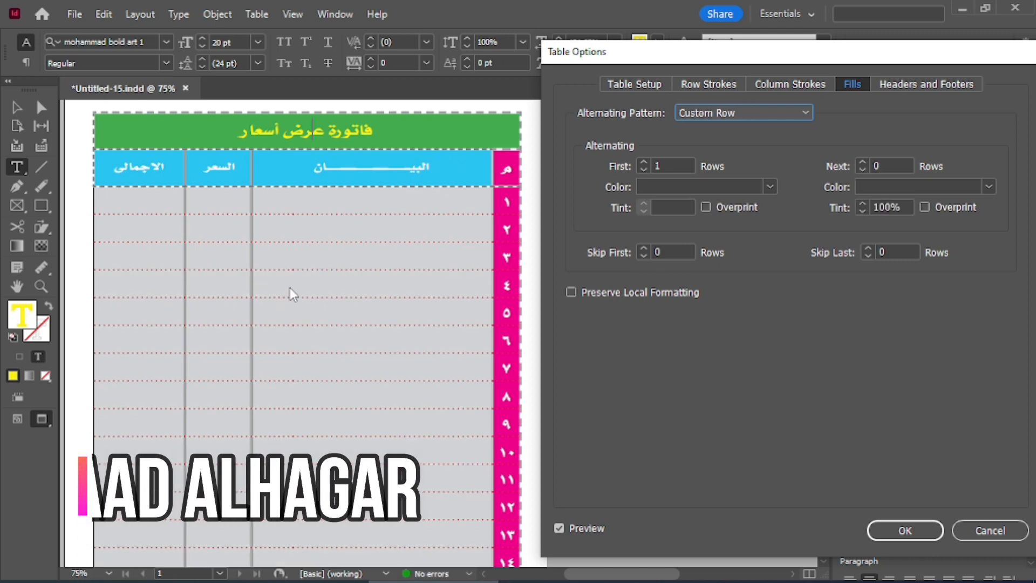
{"action": "left_click", "coordinate": [862, 160]}
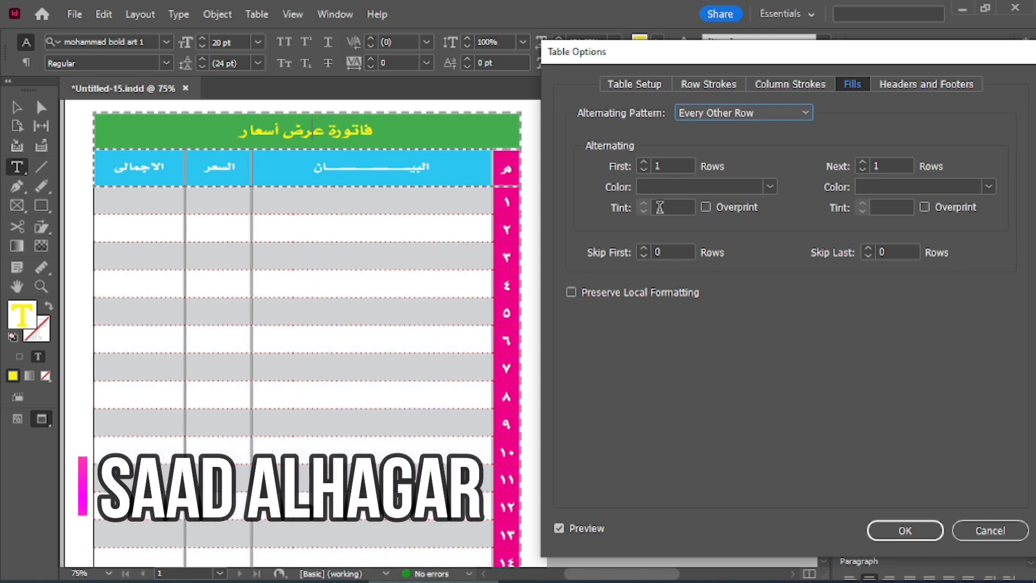
{"action": "left_click", "coordinate": [643, 161]}
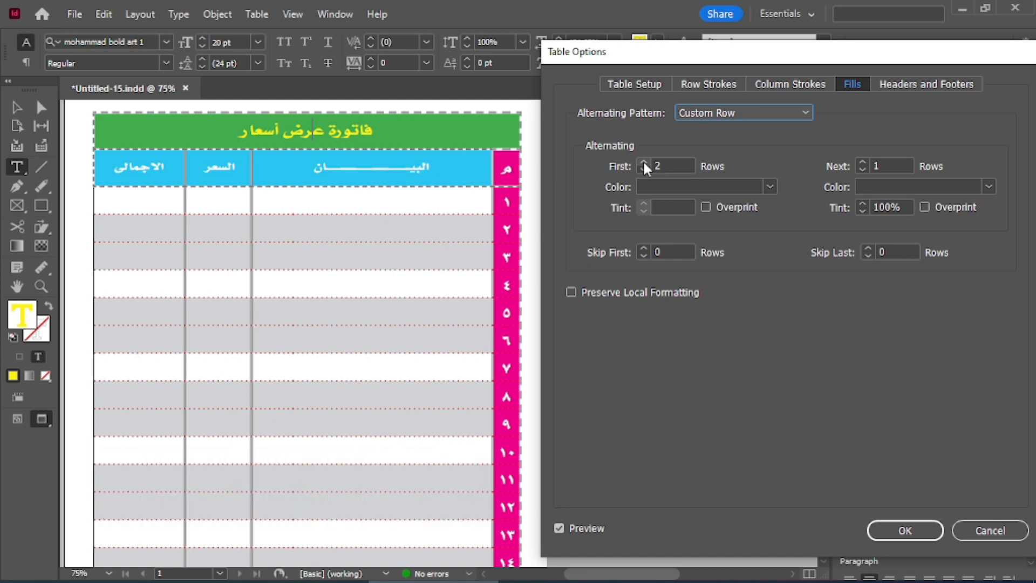
{"action": "left_click", "coordinate": [863, 162]}
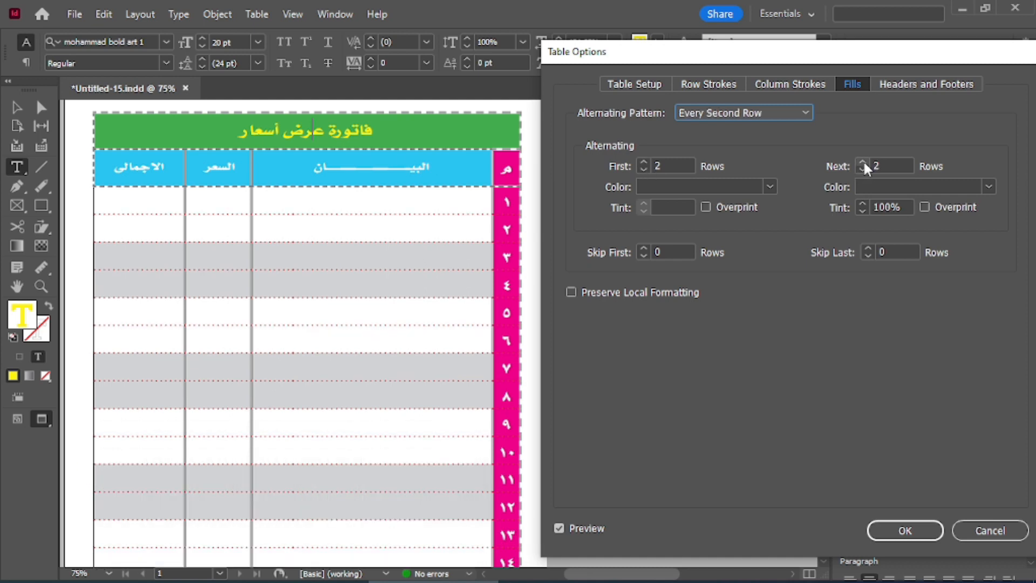
Try the Every Third Row fill pattern, then set the first and next fill row counts to 1.
{"action": "left_click", "coordinate": [796, 112]}
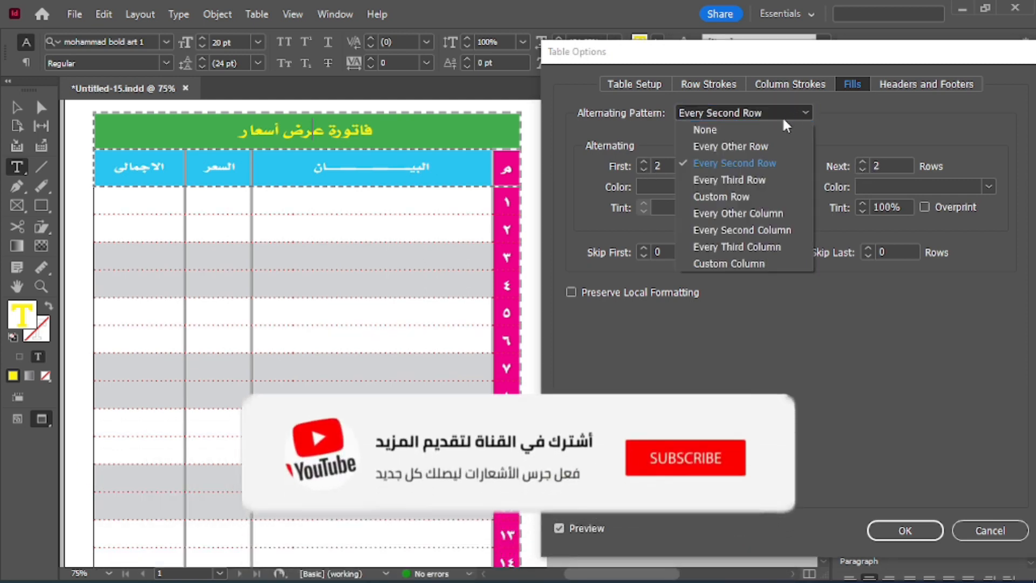
{"action": "left_click", "coordinate": [757, 178]}
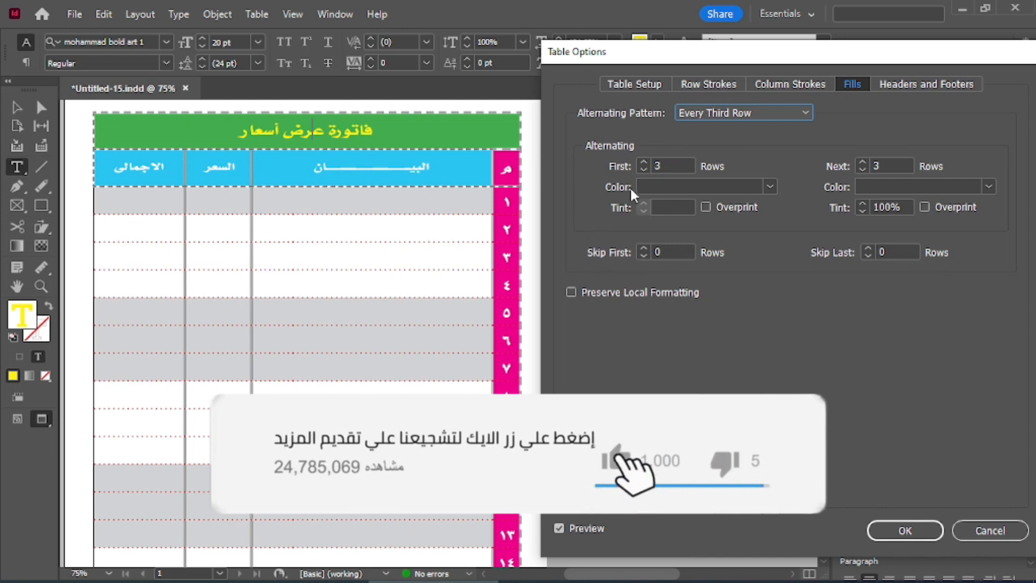
{"action": "left_click", "coordinate": [642, 170]}
{"action": "left_click", "coordinate": [642, 170]}
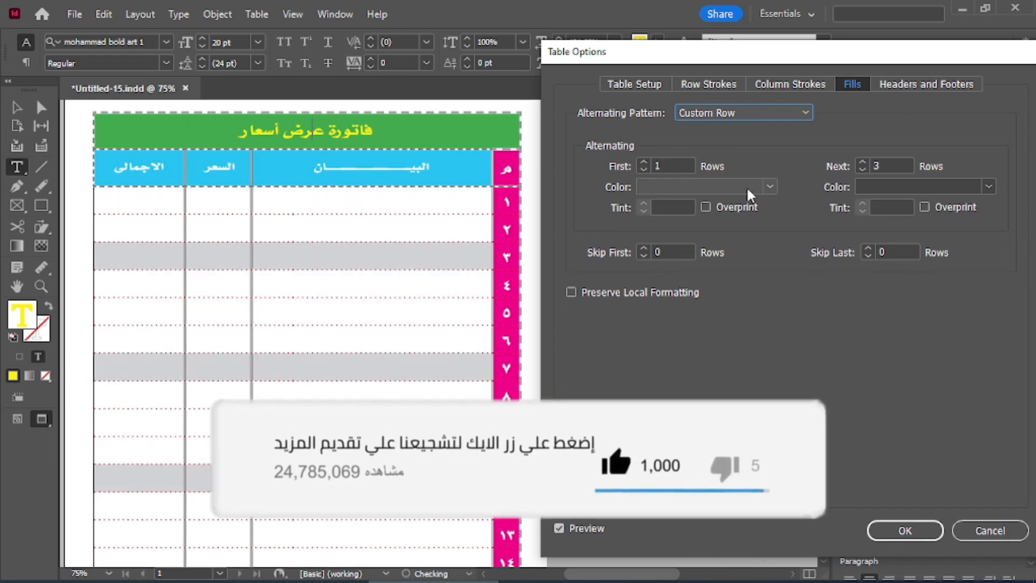
{"action": "left_click", "coordinate": [862, 170]}
{"action": "left_click", "coordinate": [862, 170]}
Set the first alternating row fill colour to [Black] with a 10% tint.
{"action": "left_click", "coordinate": [768, 187]}
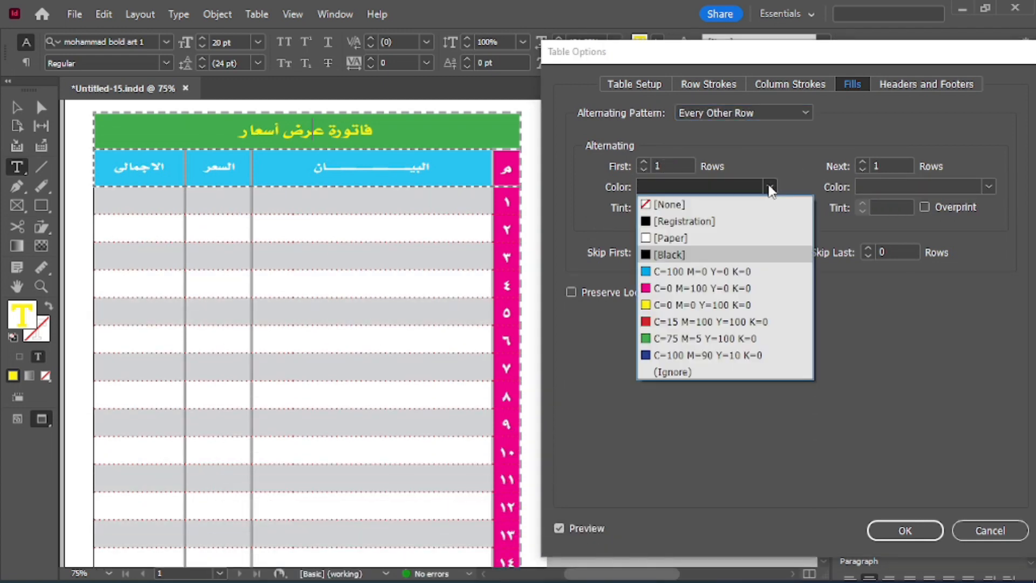
{"action": "left_click", "coordinate": [685, 254]}
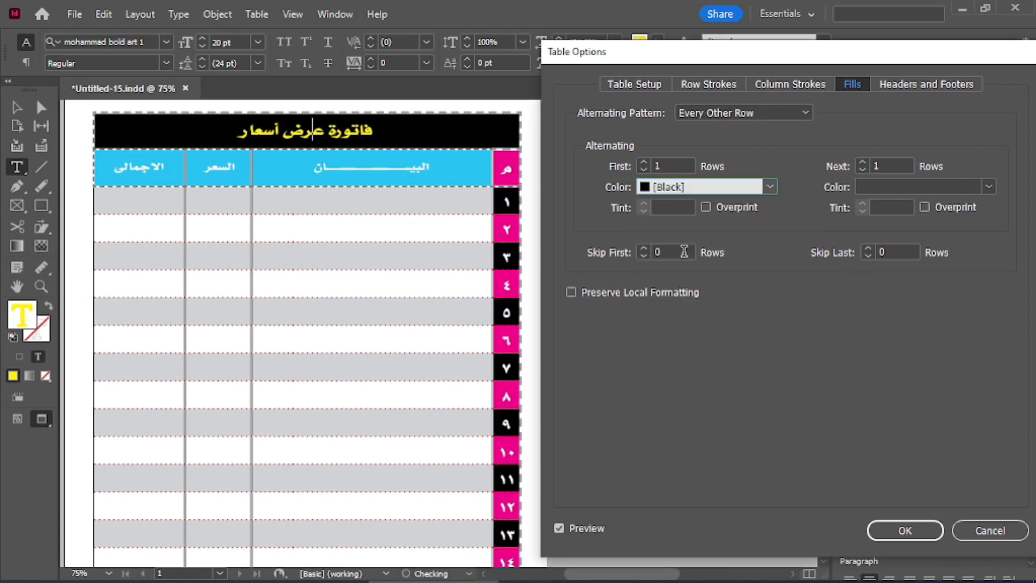
{"action": "left_click", "coordinate": [673, 205]}
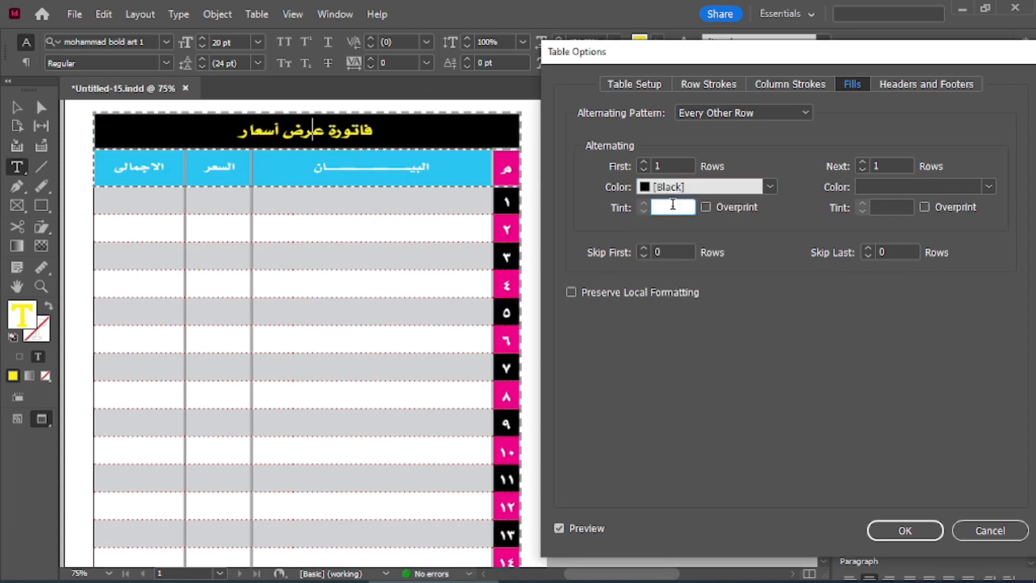
{"action": "type", "text": "10"}
{"action": "key", "text": "Tab"}
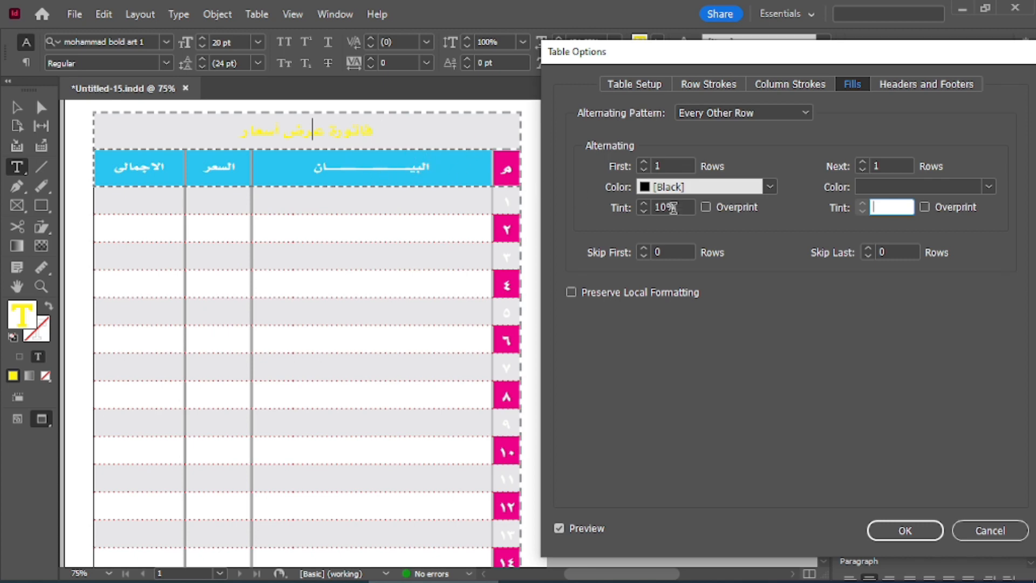
Skip the first 2 rows in the alternating fill pattern and apply the table options.
{"action": "left_click", "coordinate": [643, 248]}
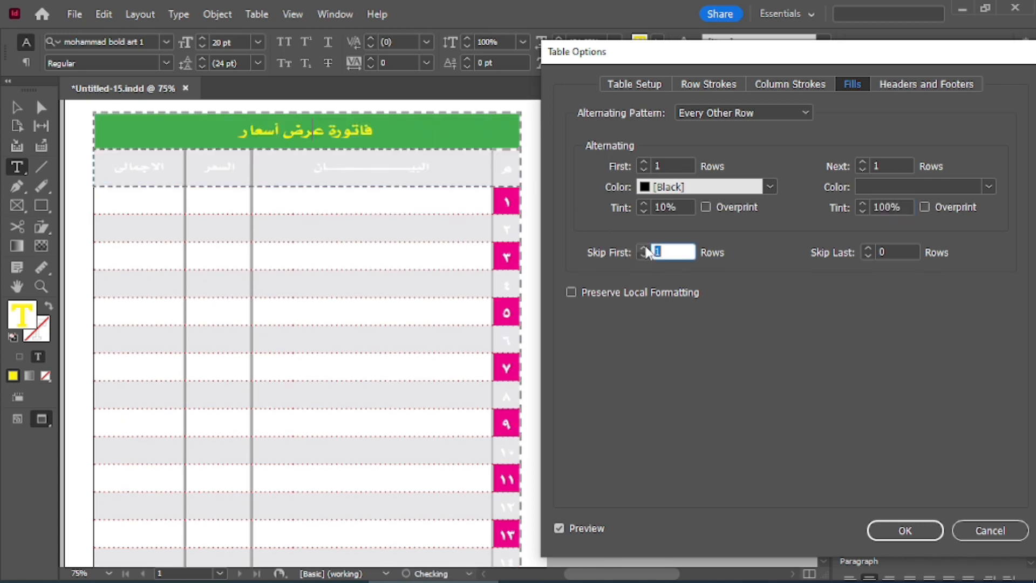
{"action": "left_click", "coordinate": [644, 248]}
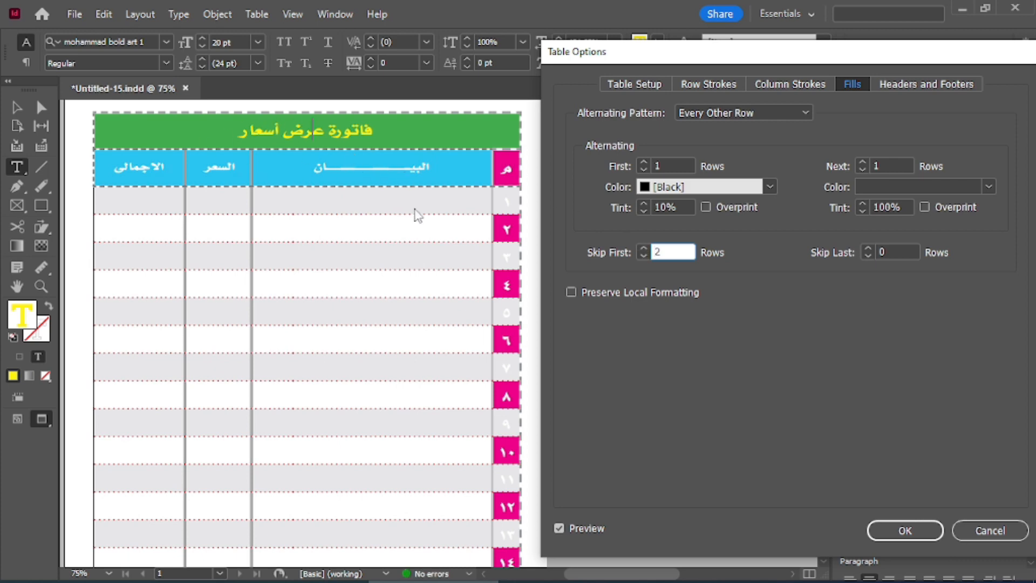
{"action": "left_click", "coordinate": [917, 528]}
Select the whole table and raise the tint of its outer border stroke to full black.
{"action": "key", "text": "ctrl+1"}
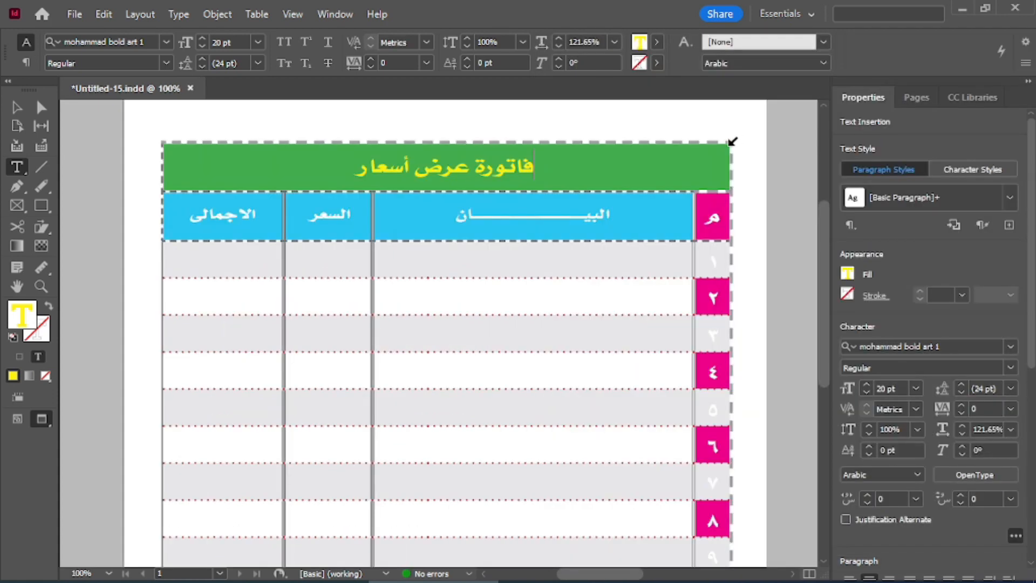
{"action": "left_click", "coordinate": [732, 141]}
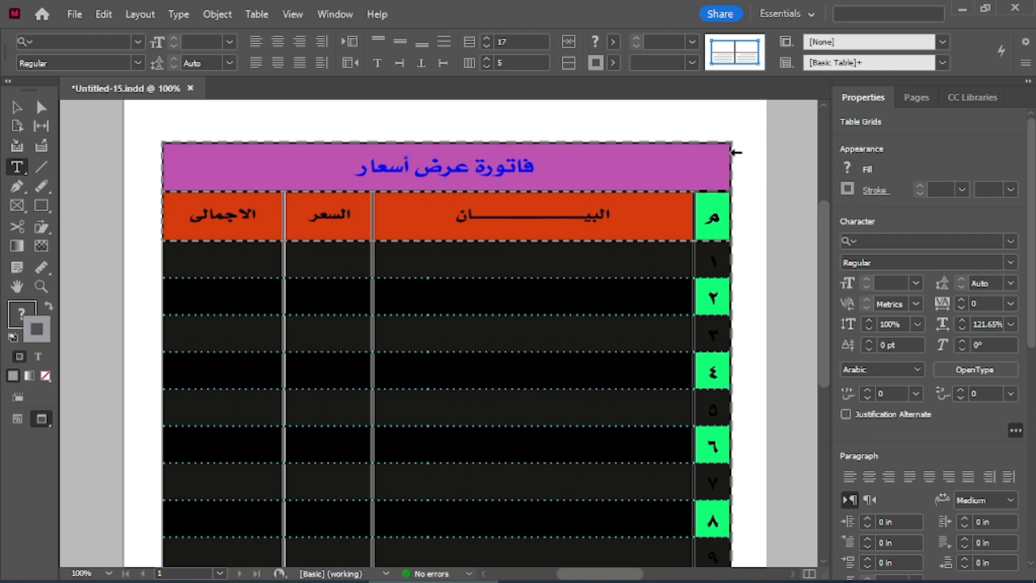
{"action": "left_click", "coordinate": [846, 185]}
{"action": "left_click", "coordinate": [846, 189]}
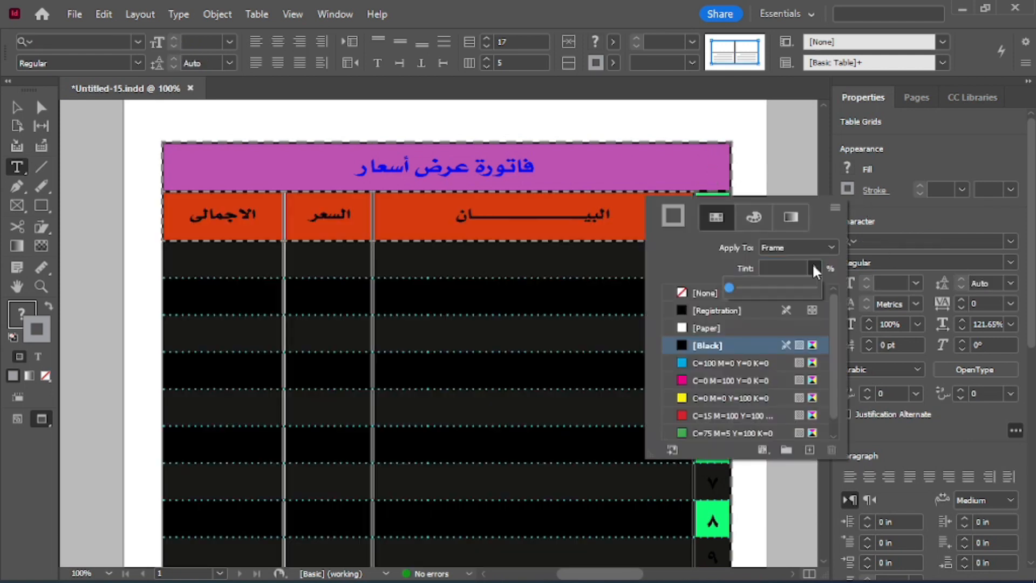
{"action": "left_click_drag", "start_coordinate": [741, 286], "coordinate": [827, 288]}
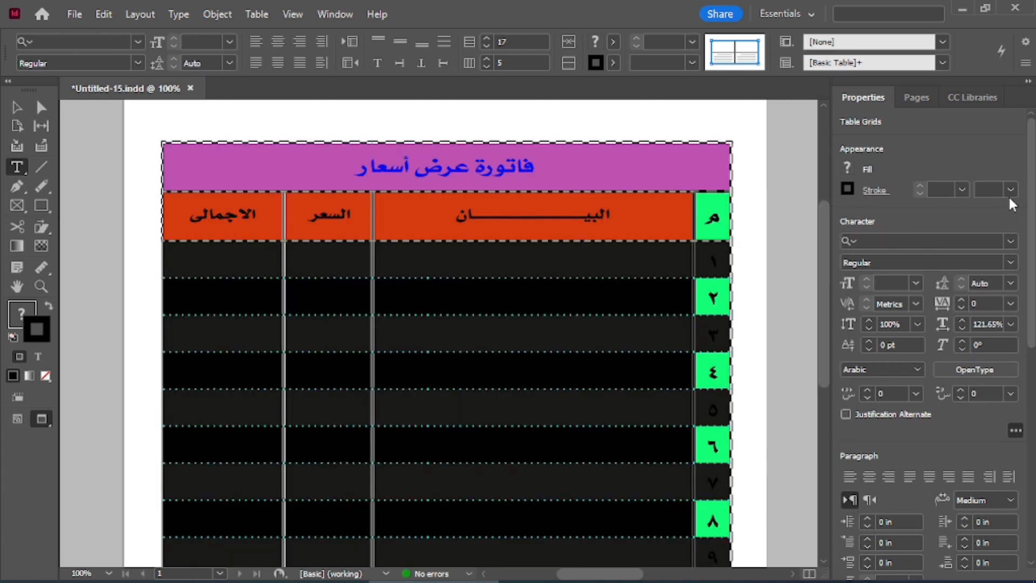
Try a Solid stroke type with a 5 pt weight on the table's outer border.
{"action": "left_click", "coordinate": [1009, 190]}
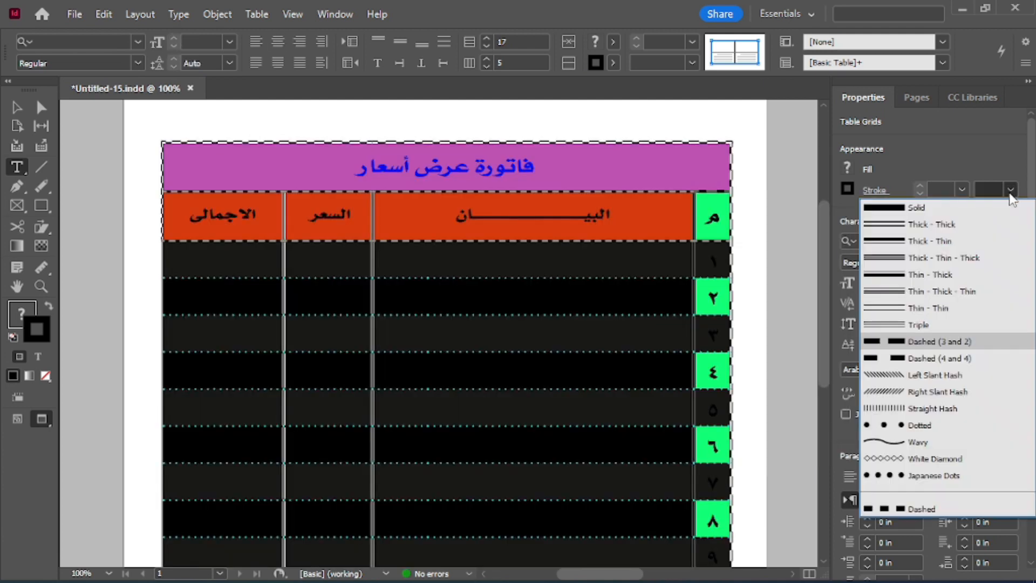
{"action": "left_click", "coordinate": [953, 208]}
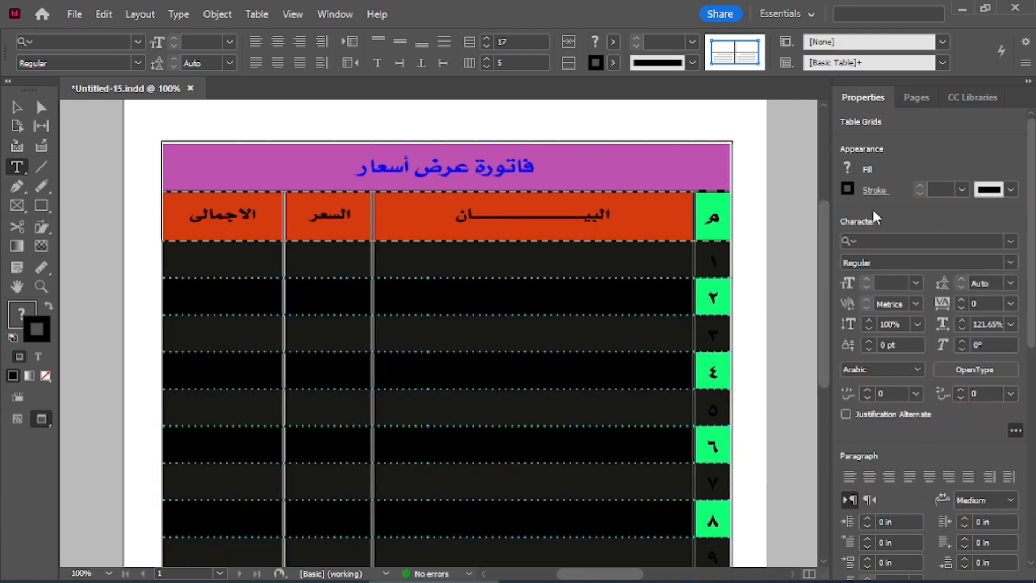
{"action": "left_click", "coordinate": [961, 189]}
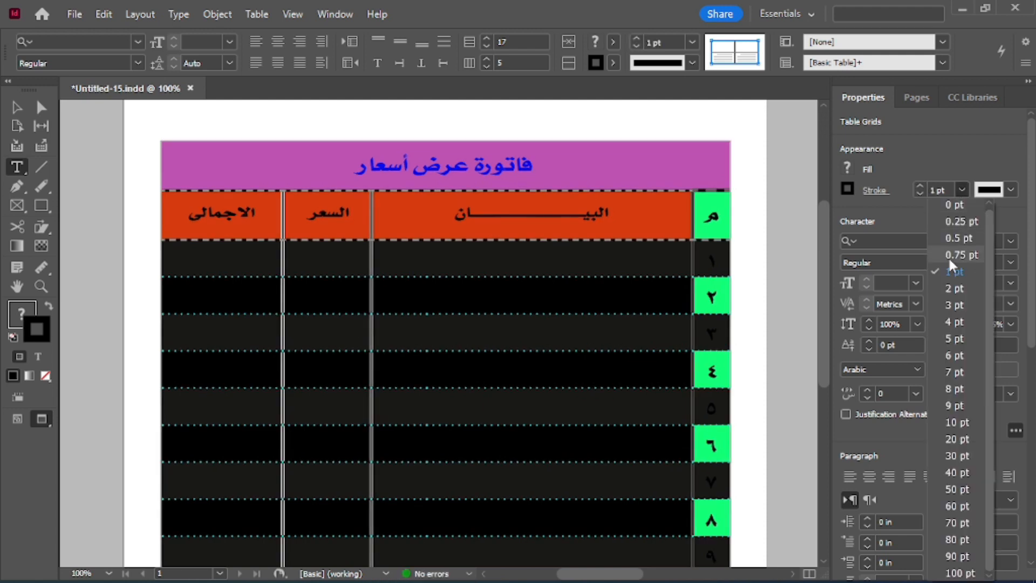
{"action": "left_click", "coordinate": [954, 341]}
{"action": "left_click", "coordinate": [691, 170]}
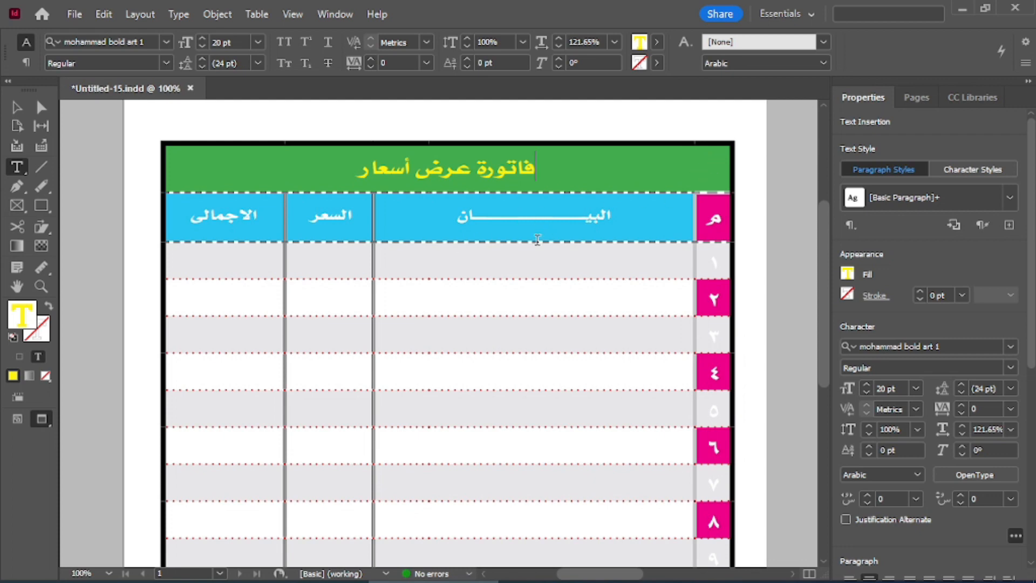
Select the whole table and include its inner lines along with the outer border for stroke editing.
{"action": "left_click", "coordinate": [737, 140]}
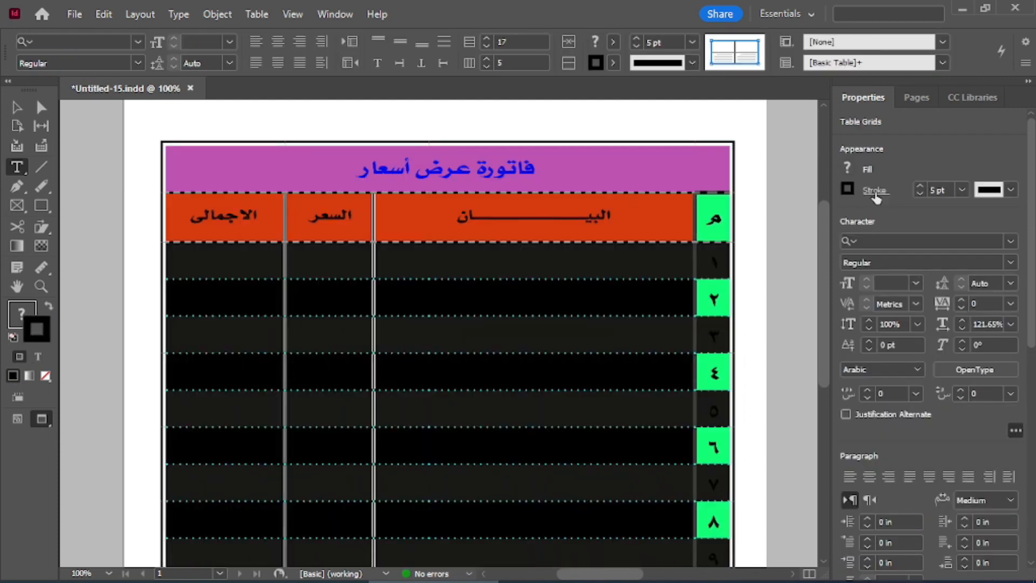
{"action": "left_click", "coordinate": [874, 194]}
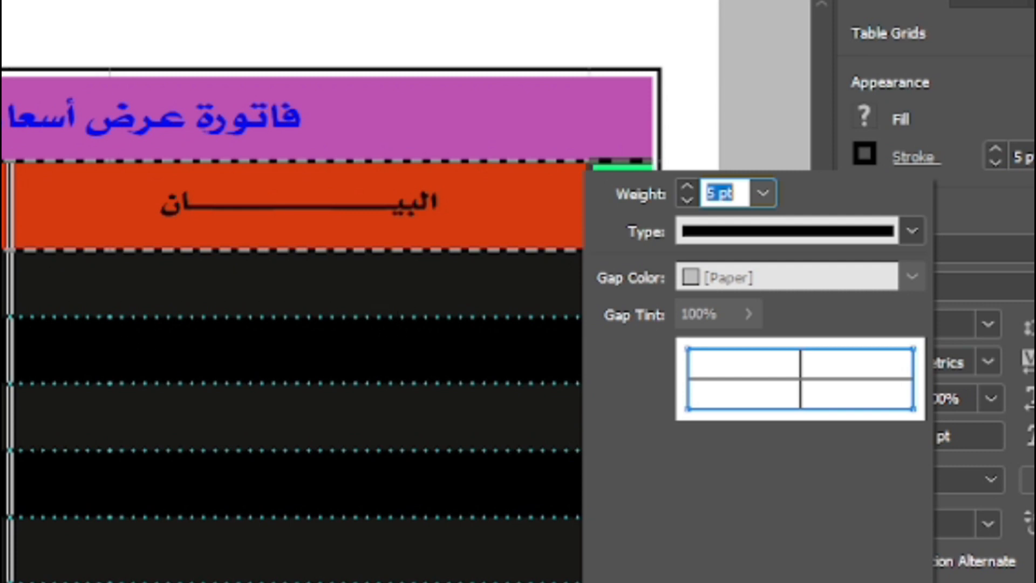
{"action": "left_click", "coordinate": [765, 380]}
{"action": "left_click", "coordinate": [802, 363]}
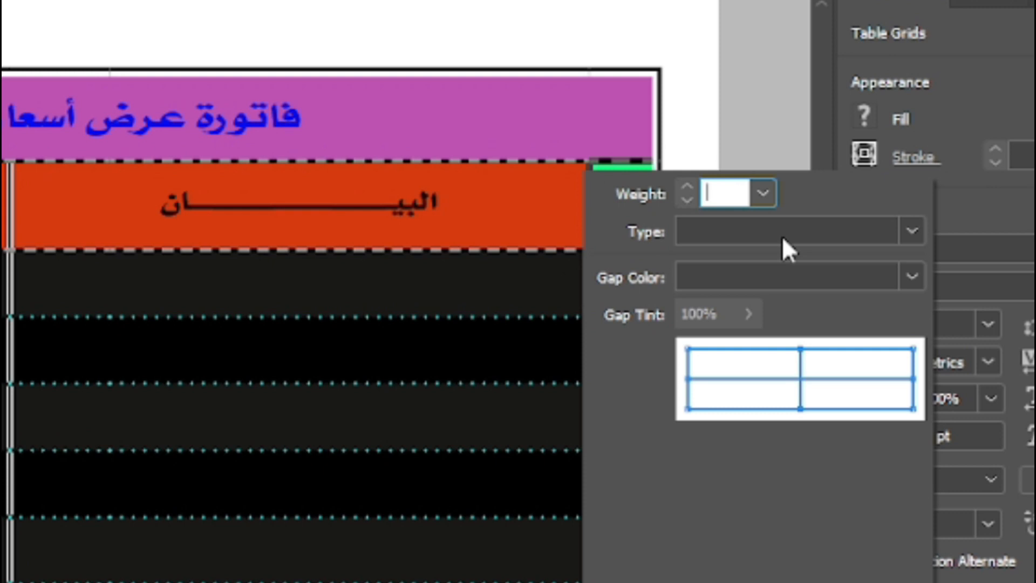
Try 5 pt and 3 pt weights on all table strokes, then set them to 2 pt.
{"action": "left_click", "coordinate": [763, 194]}
{"action": "left_click", "coordinate": [746, 464]}
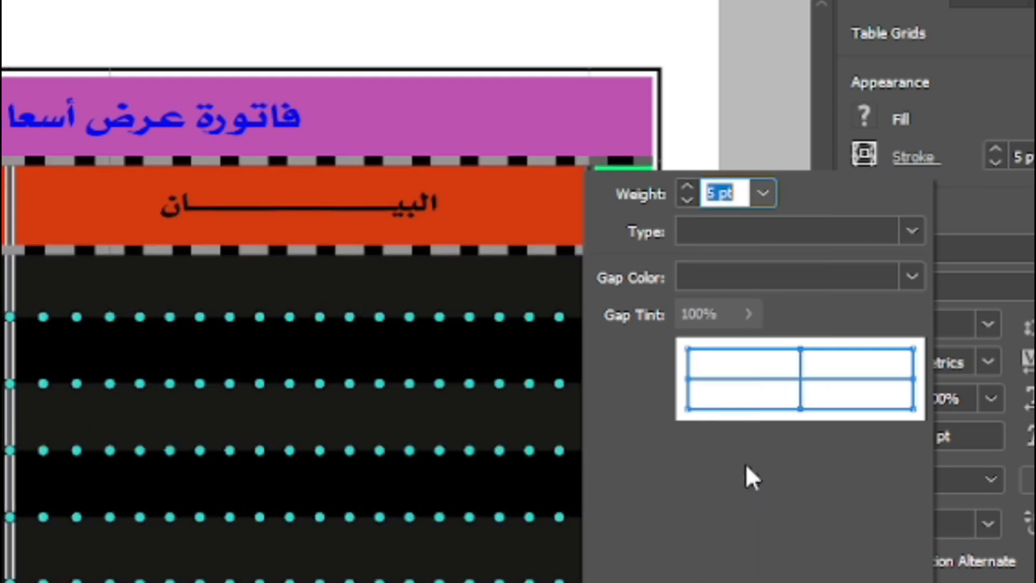
{"action": "left_click", "coordinate": [763, 193]}
{"action": "left_click", "coordinate": [748, 363]}
{"action": "left_click", "coordinate": [763, 193]}
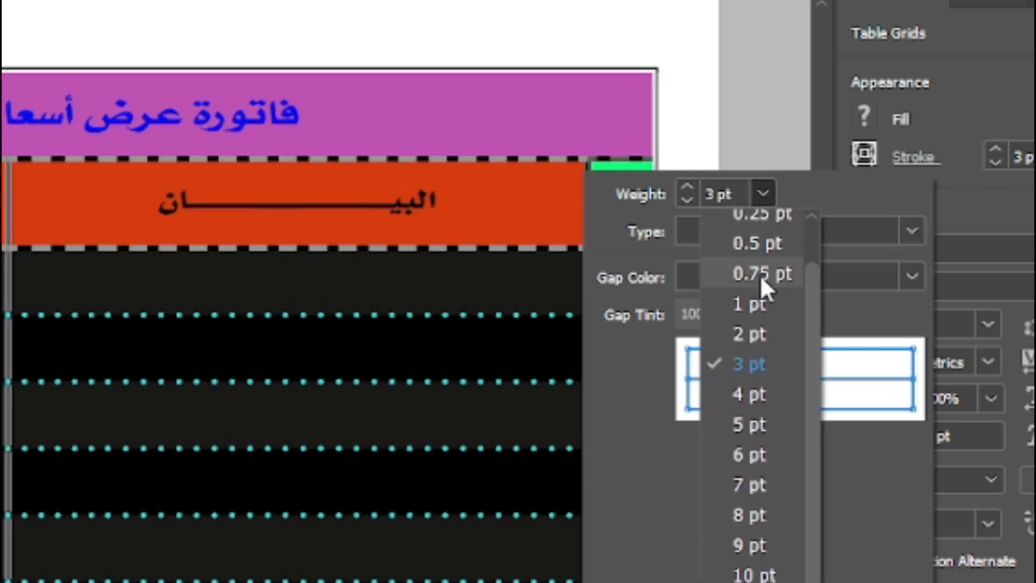
{"action": "left_click", "coordinate": [754, 334]}
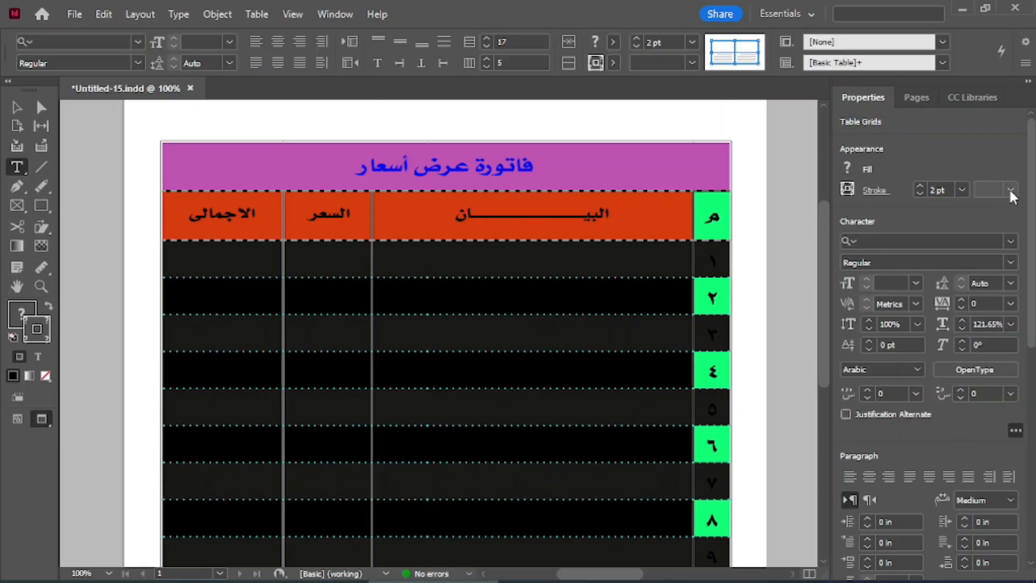
Apply a double-line stroke type to all table strokes and raise their weight to 4 pt.
{"action": "left_click", "coordinate": [1010, 190]}
{"action": "left_click", "coordinate": [970, 207]}
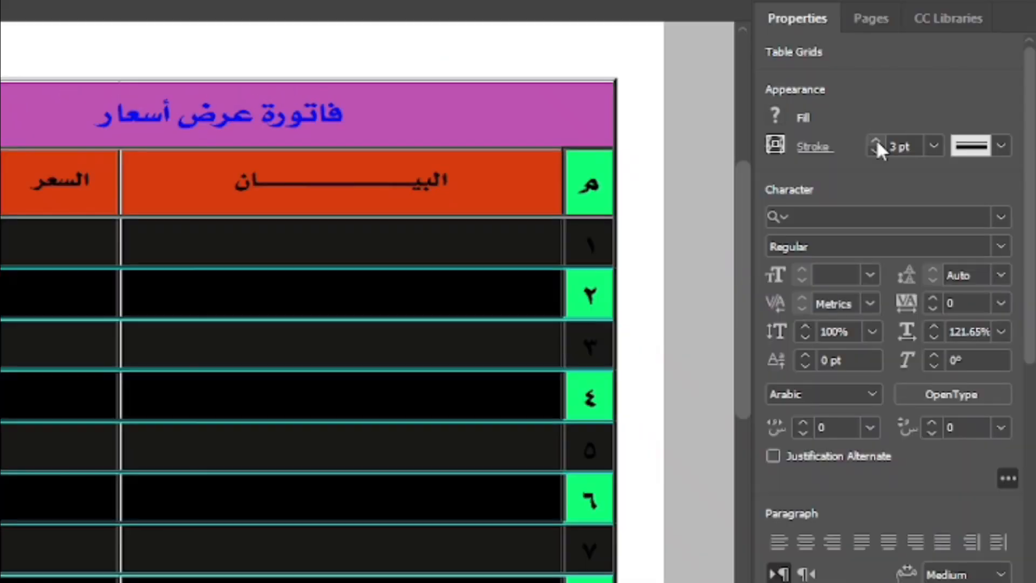
{"action": "left_click", "coordinate": [995, 150]}
{"action": "left_click", "coordinate": [995, 150]}
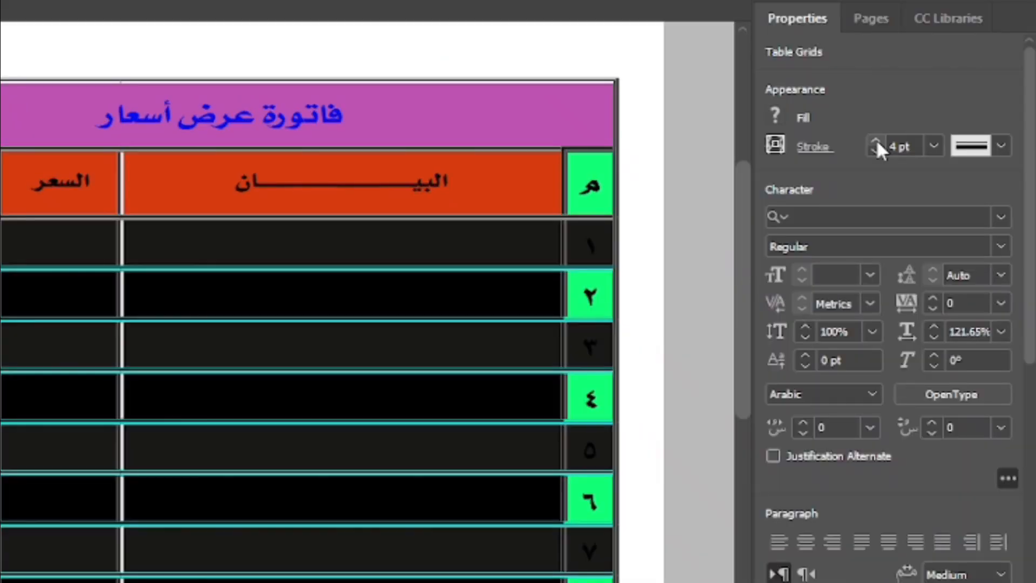
{"action": "left_click", "coordinate": [517, 158]}
{"action": "left_click", "coordinate": [531, 199]}
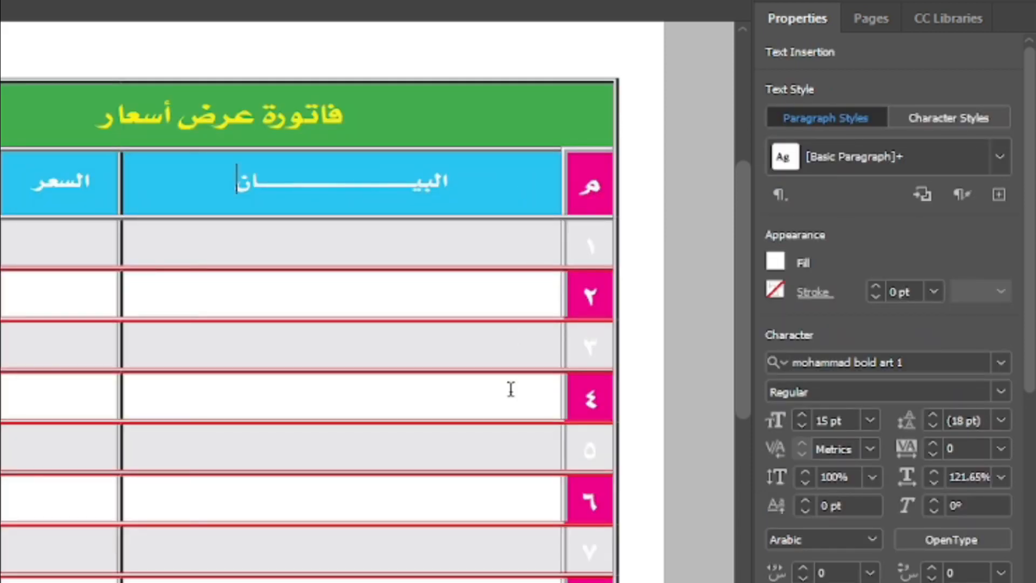
{"action": "left_click", "coordinate": [671, 314]}
{"action": "left_click", "coordinate": [500, 375]}
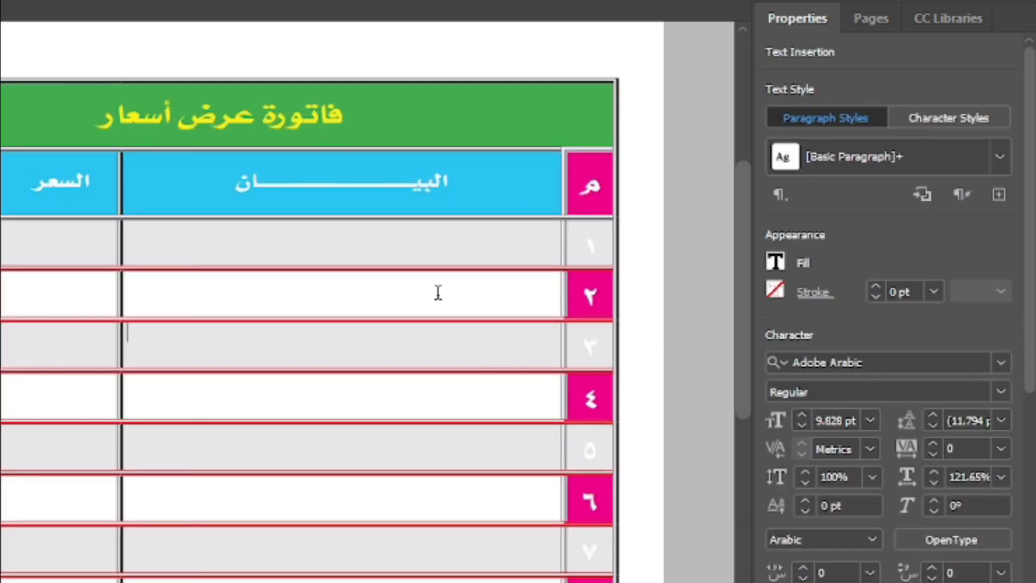
{"action": "scroll", "coordinate": [437, 293], "scroll_direction": "down", "scroll_amount": 7}
{"action": "scroll", "coordinate": [437, 293], "scroll_direction": "up", "scroll_amount": 8}
Select the cells of the title row and the column heading row.
{"action": "left_click_drag", "start_coordinate": [569, 208], "coordinate": [637, 242]}
{"action": "left_click", "coordinate": [221, 203]}
{"action": "left_click_drag", "start_coordinate": [198, 210], "coordinate": [636, 249]}
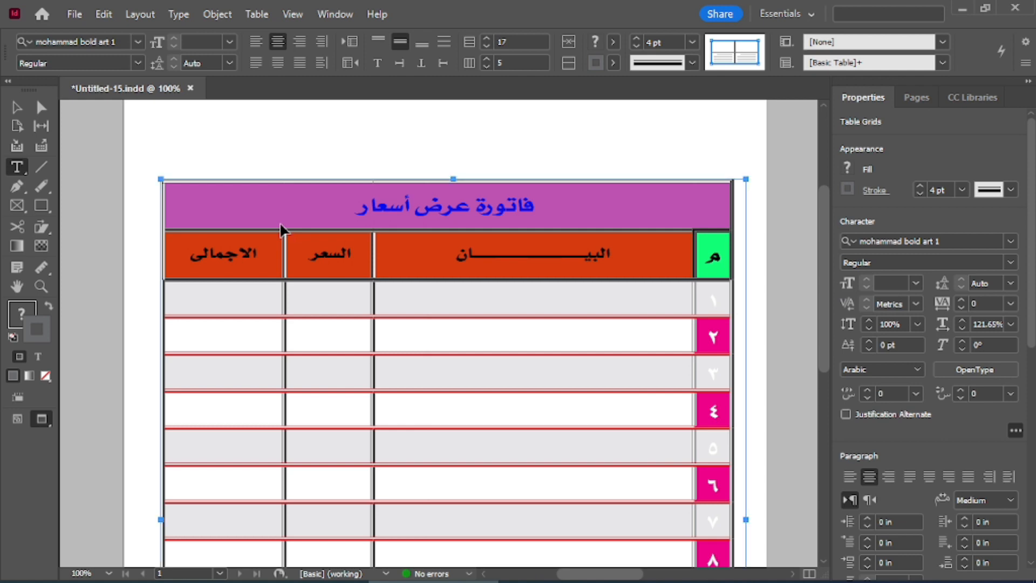
{"action": "key", "text": "ctrl+minus"}
{"action": "key", "text": "ctrl+minus"}
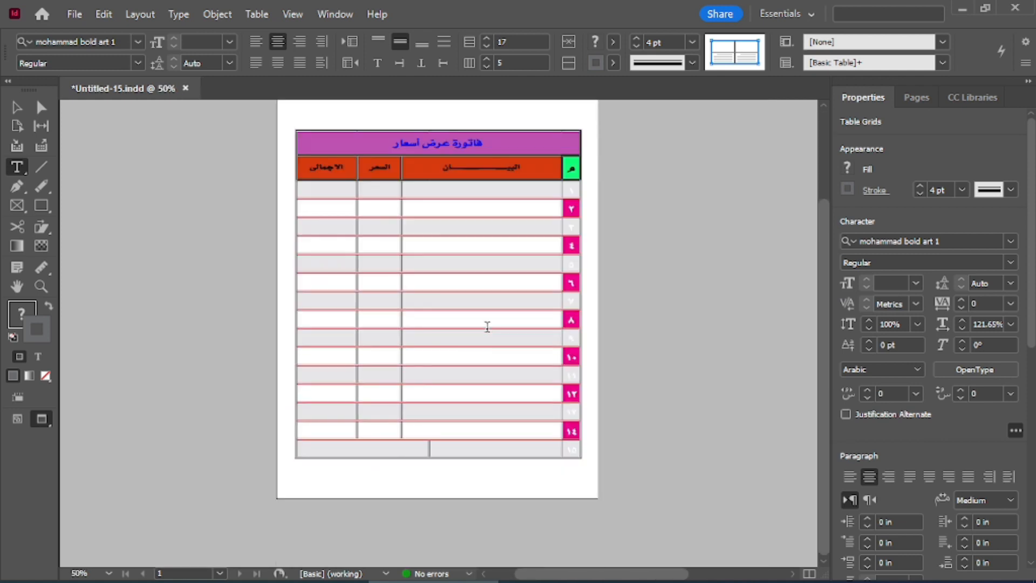
Add a second page to the document.
{"action": "left_click", "coordinate": [916, 98]}
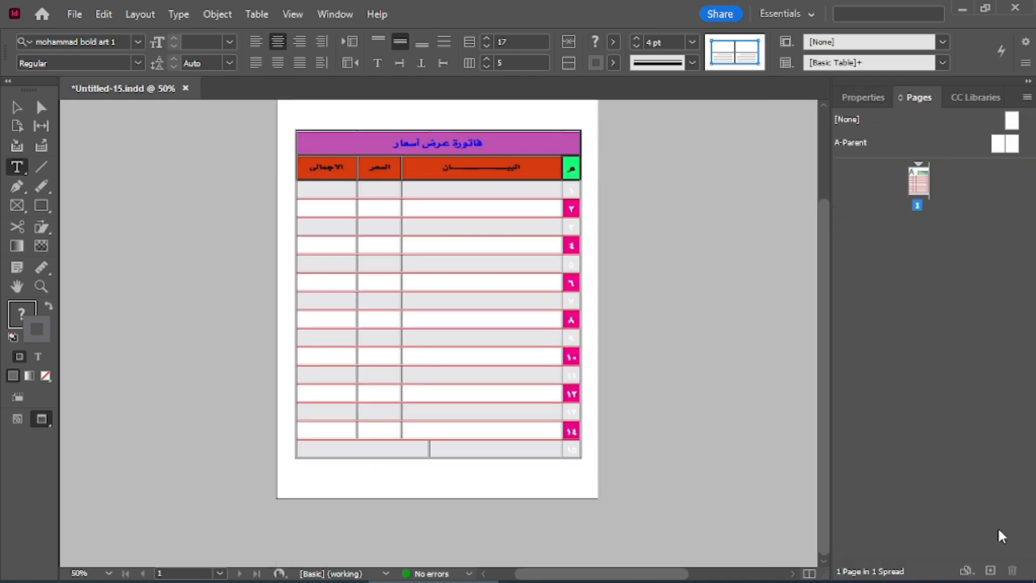
{"action": "left_click", "coordinate": [989, 570]}
{"action": "scroll", "coordinate": [592, 439], "scroll_direction": "down", "scroll_amount": 1}
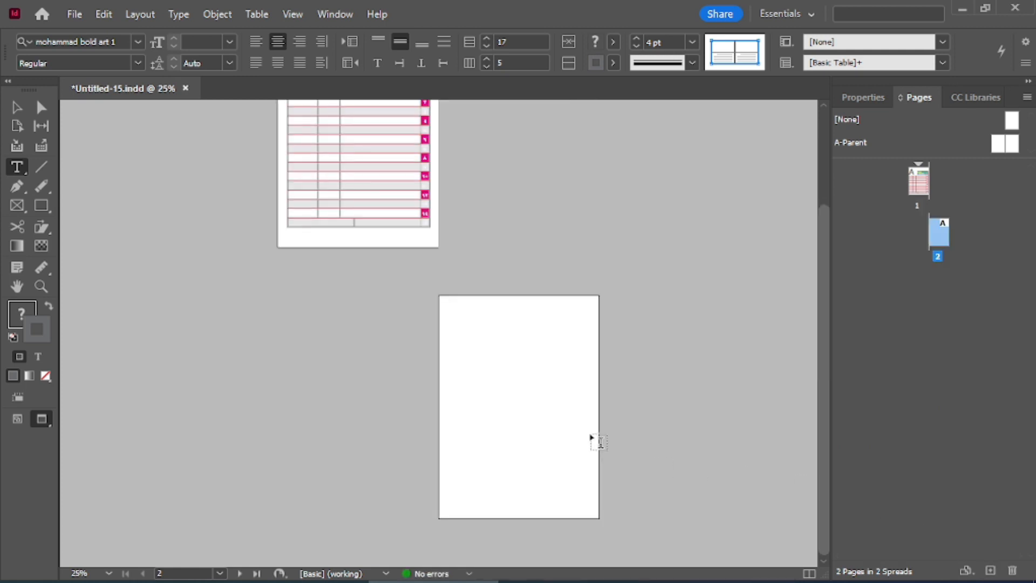
Shorten the table's text frame on page 1 from below so that row 12 is its last row.
{"action": "scroll", "coordinate": [591, 438], "scroll_direction": "up", "scroll_amount": 3}
{"action": "left_click", "coordinate": [19, 109]}
{"action": "left_click", "coordinate": [376, 286]}
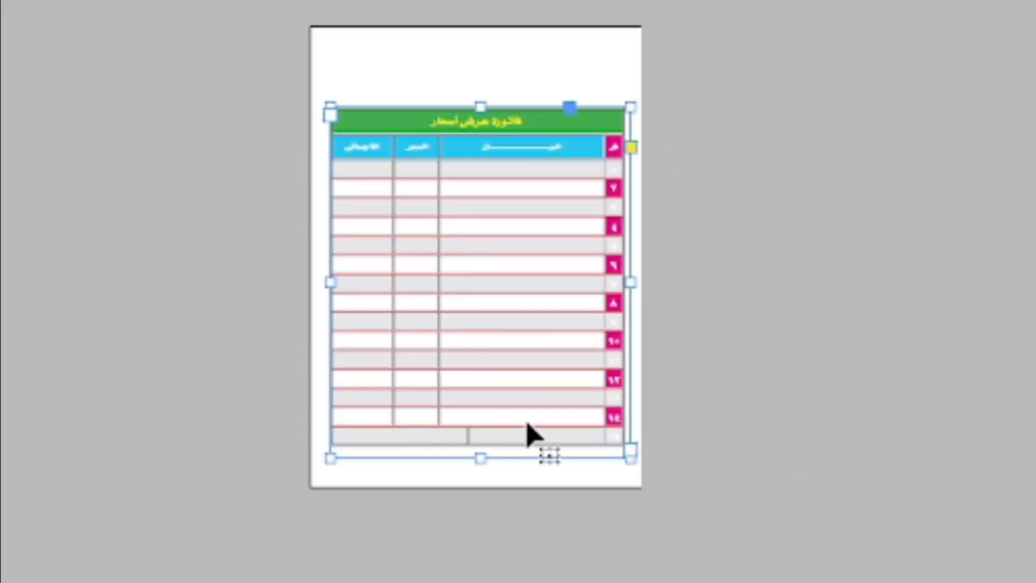
{"action": "left_click_drag", "start_coordinate": [630, 410], "coordinate": [630, 406]}
{"action": "scroll", "coordinate": [464, 421], "scroll_direction": "up", "scroll_amount": 3}
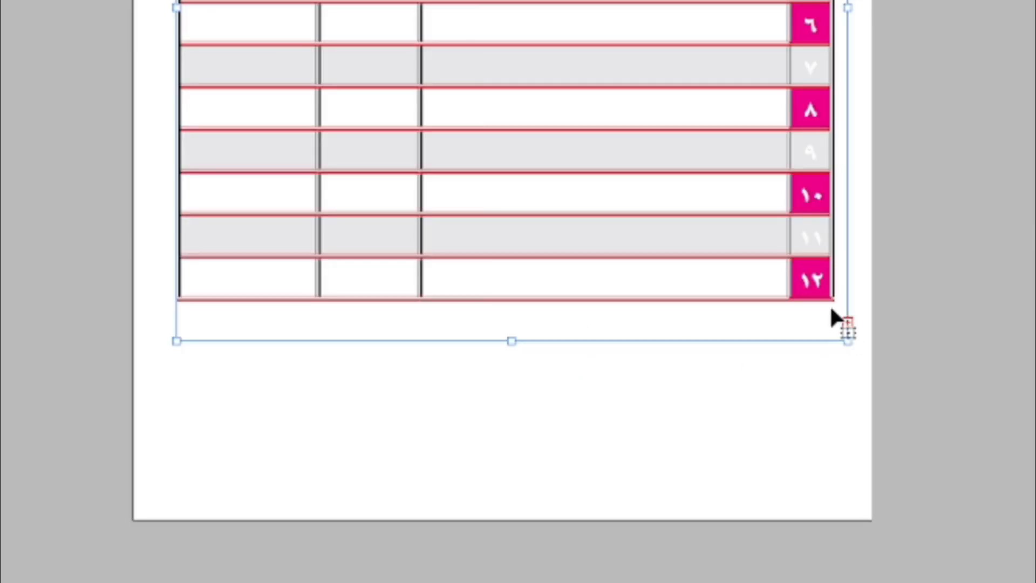
Thread the table's overset rows into a new frame about 7.46 in wide and 2.22 in high on page 2.
{"action": "scroll", "coordinate": [718, 321], "scroll_direction": "up", "scroll_amount": 5}
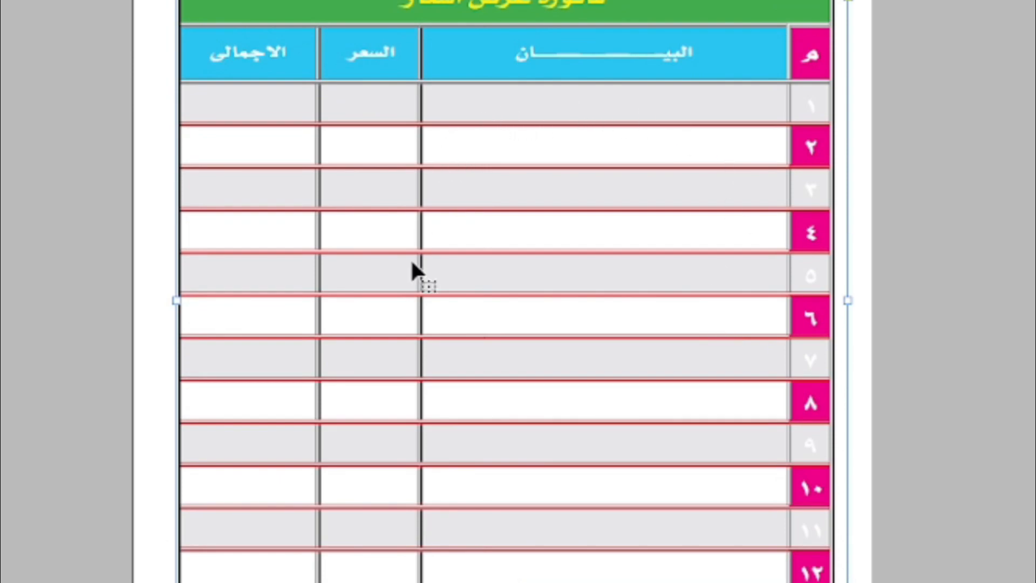
{"action": "scroll", "coordinate": [613, 455], "scroll_direction": "down", "scroll_amount": 5}
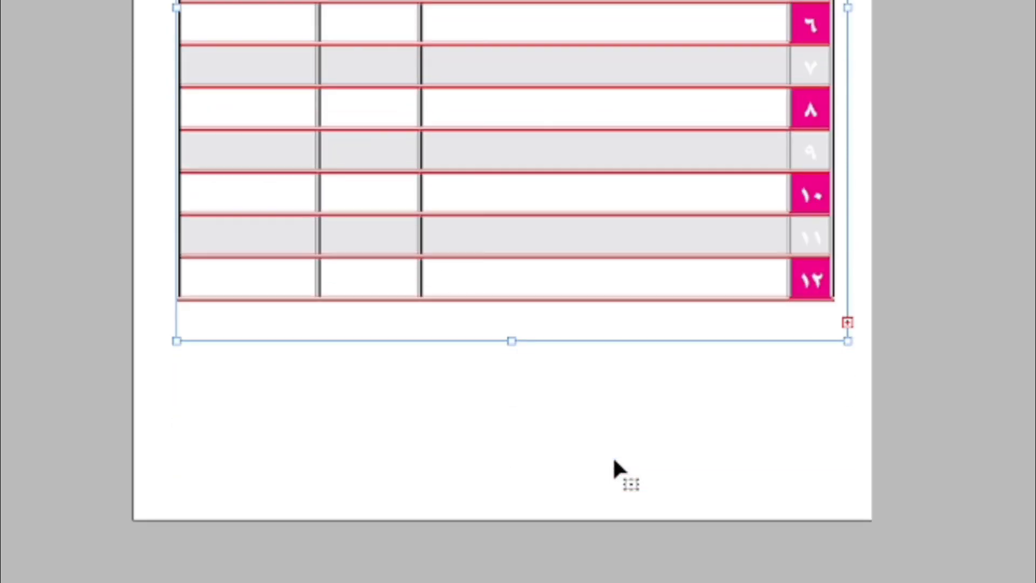
{"action": "scroll", "coordinate": [613, 455], "scroll_direction": "up", "scroll_amount": 3}
{"action": "scroll", "coordinate": [613, 455], "scroll_direction": "down", "scroll_amount": 2}
{"action": "left_click", "coordinate": [848, 380]}
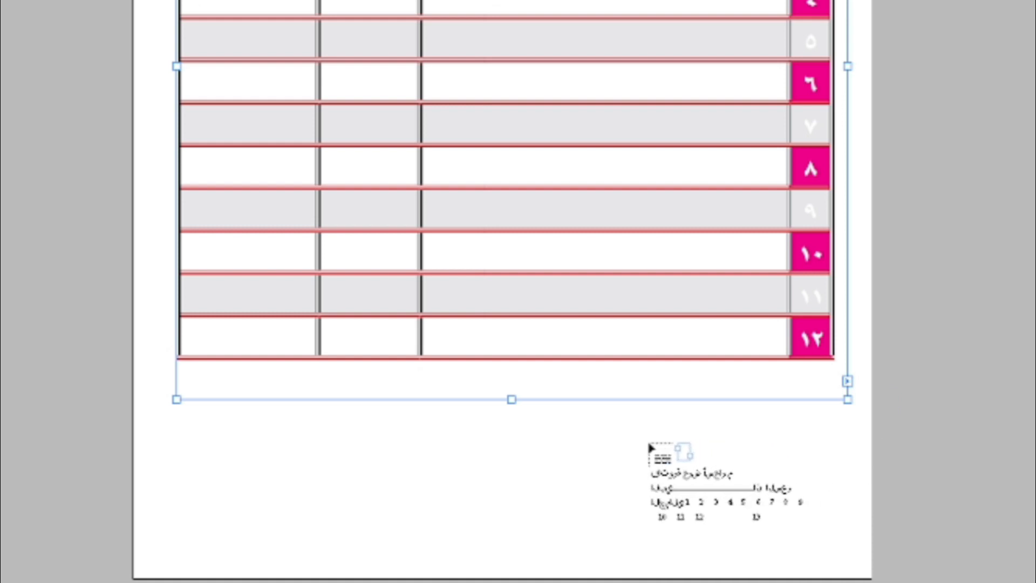
{"action": "scroll", "coordinate": [629, 450], "scroll_direction": "down", "scroll_amount": 13}
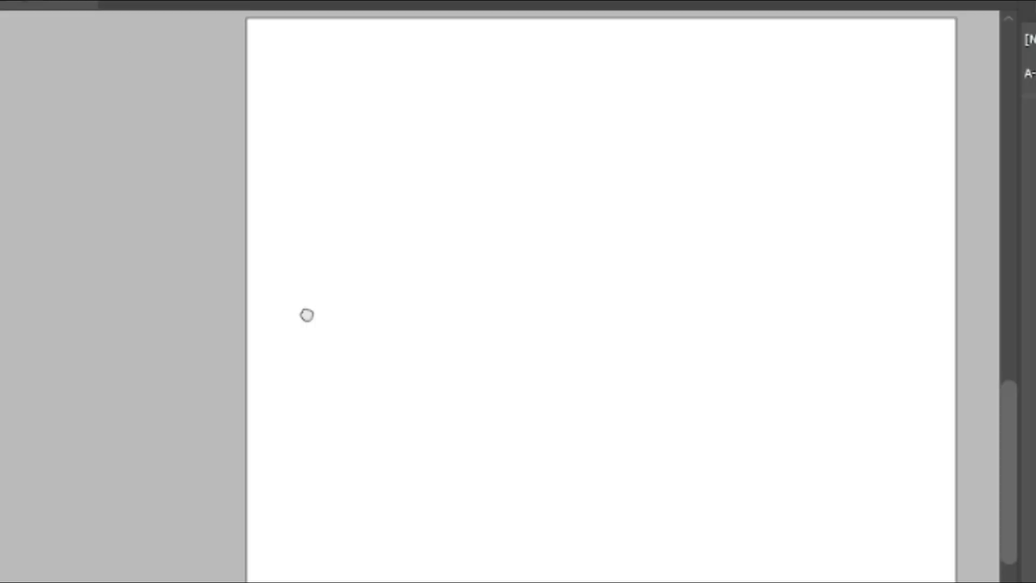
{"action": "left_click_drag", "start_coordinate": [921, 41], "coordinate": [284, 571]}
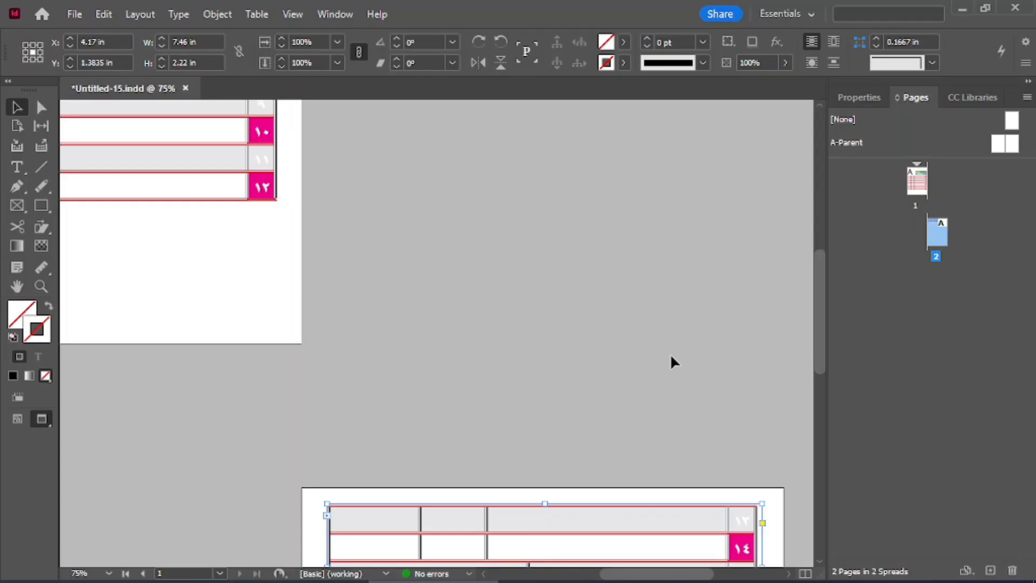
Move the threaded table frame on page 2 down slightly, to about X 4.13 in, Y 1.64 in, and deselect it.
{"action": "scroll", "coordinate": [670, 354], "scroll_direction": "down", "scroll_amount": 2}
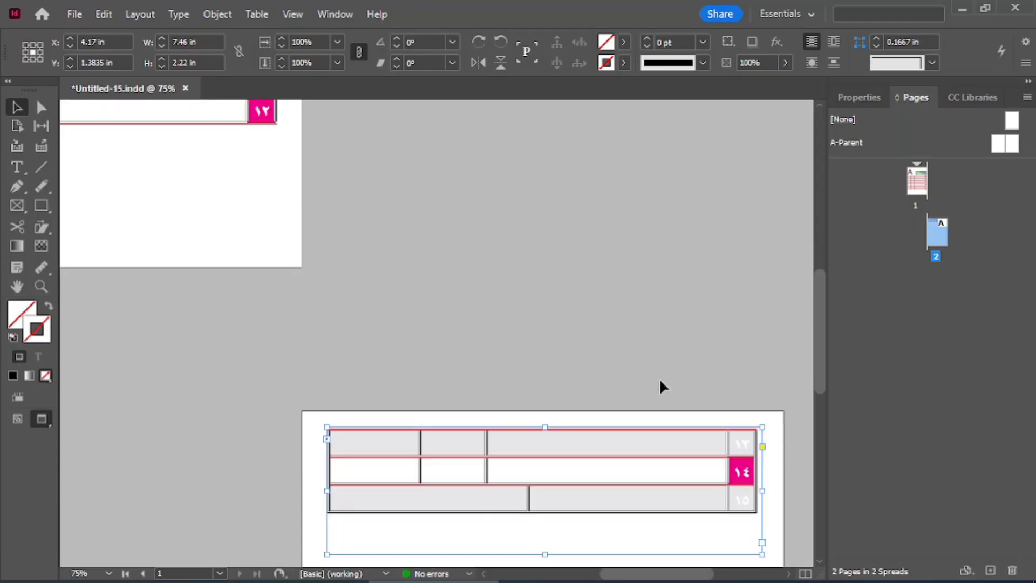
{"action": "left_click_drag", "start_coordinate": [654, 449], "coordinate": [651, 465]}
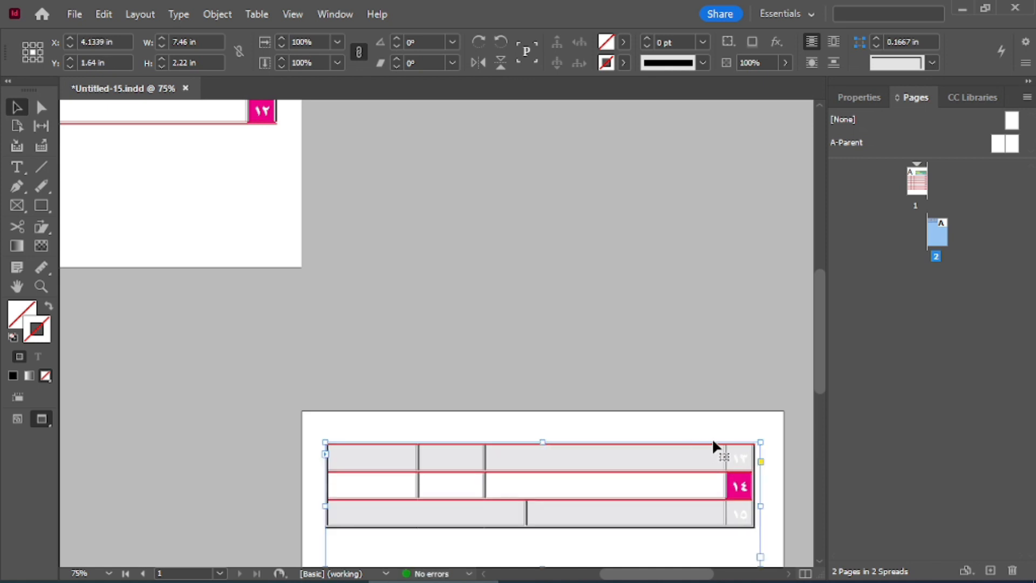
{"action": "scroll", "coordinate": [455, 455], "scroll_direction": "up", "scroll_amount": 5}
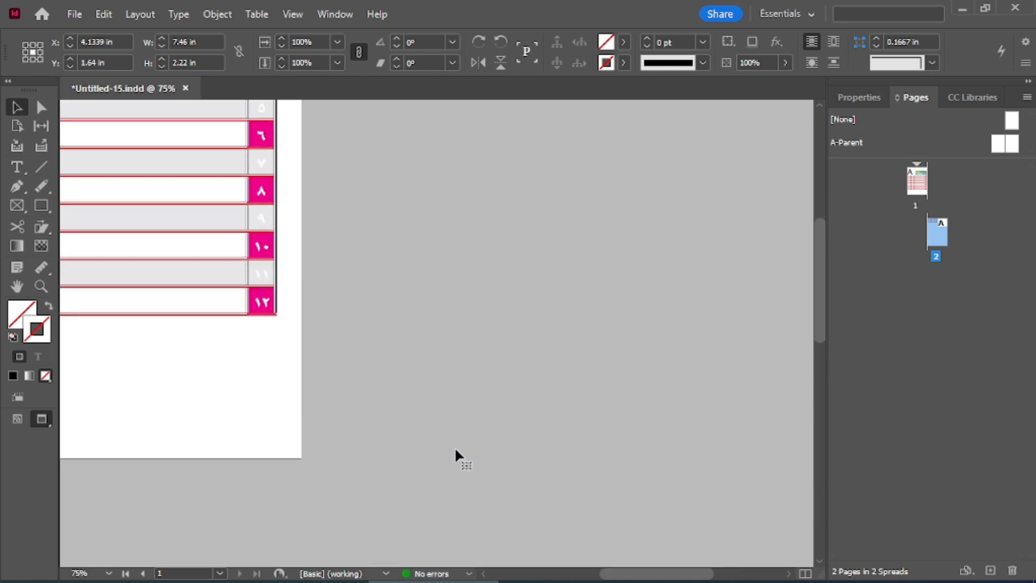
{"action": "scroll", "coordinate": [456, 450], "scroll_direction": "down", "scroll_amount": 7}
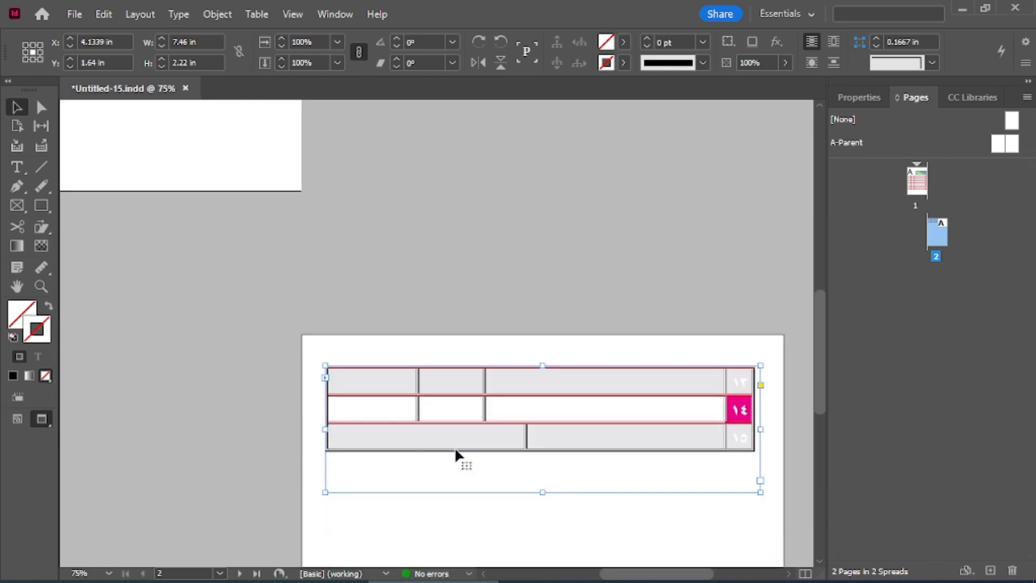
{"action": "scroll", "coordinate": [454, 454], "scroll_direction": "down", "scroll_amount": 5}
{"action": "left_click", "coordinate": [488, 297]}
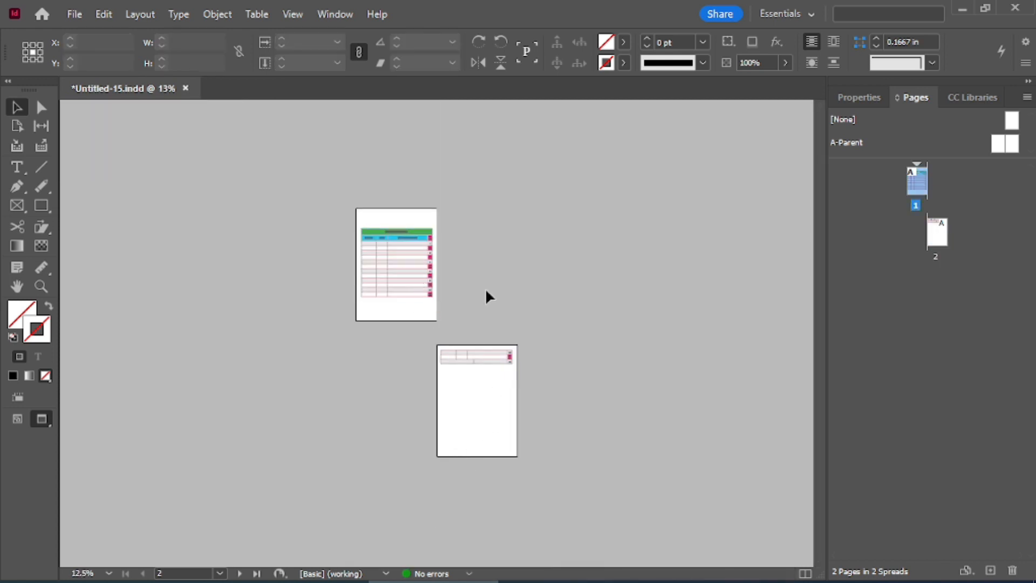
Convert the table's title row and column heading row on page 1 to header rows.
{"action": "left_click", "coordinate": [411, 254]}
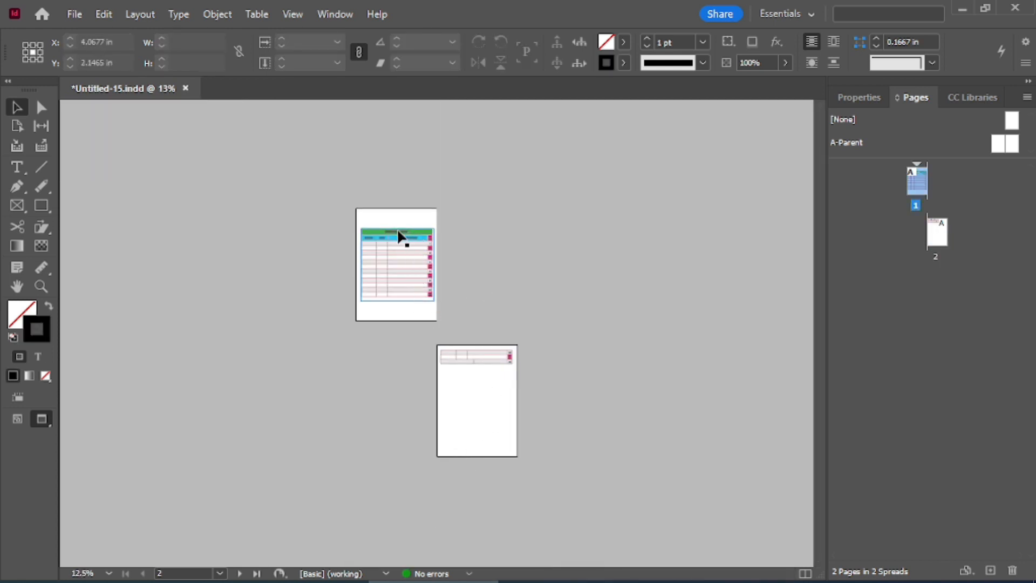
{"action": "scroll", "coordinate": [383, 238], "scroll_direction": "up", "scroll_amount": 5}
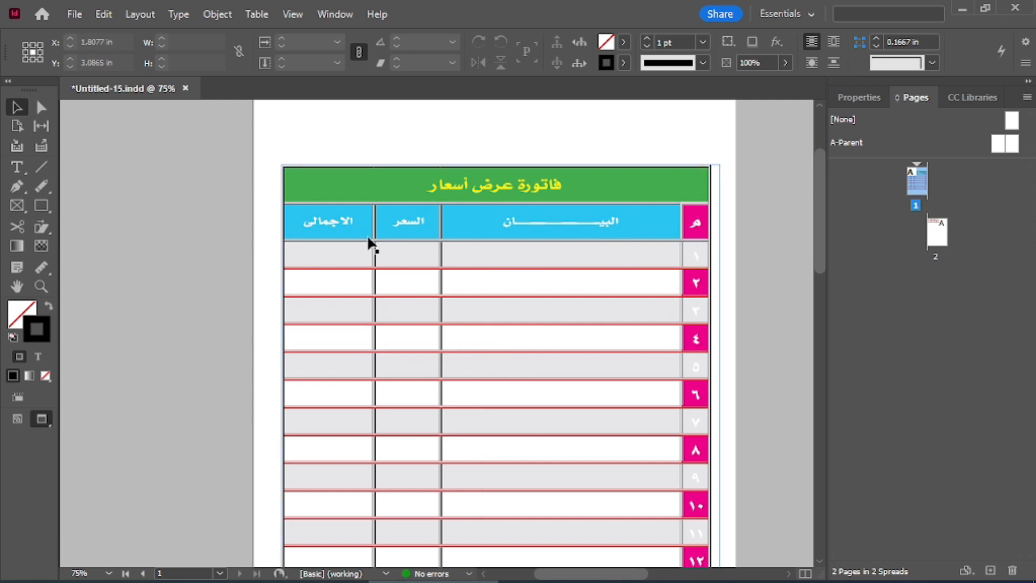
{"action": "left_click", "coordinate": [17, 168]}
{"action": "left_click_drag", "start_coordinate": [694, 178], "coordinate": [433, 234]}
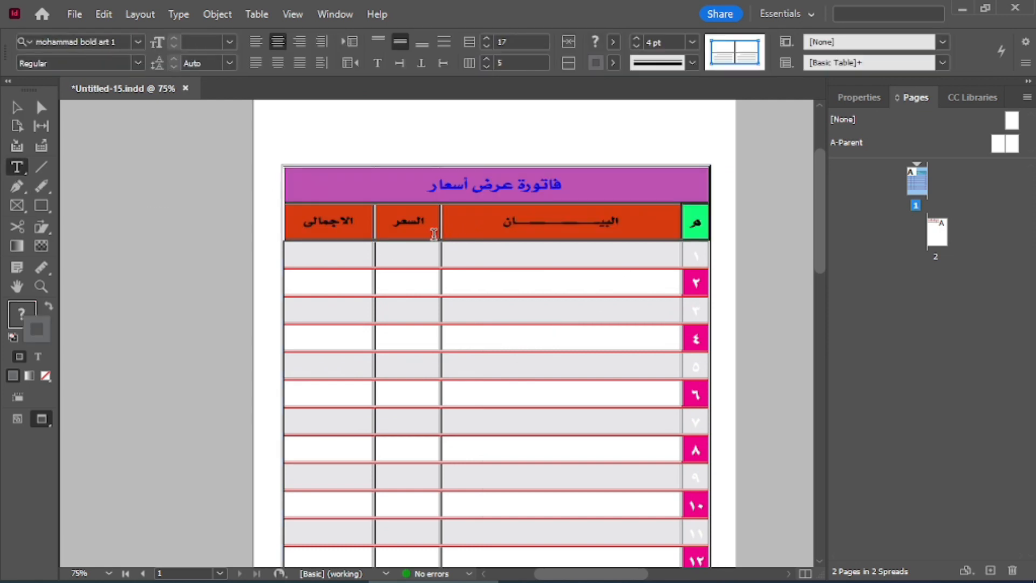
{"action": "left_click", "coordinate": [663, 186]}
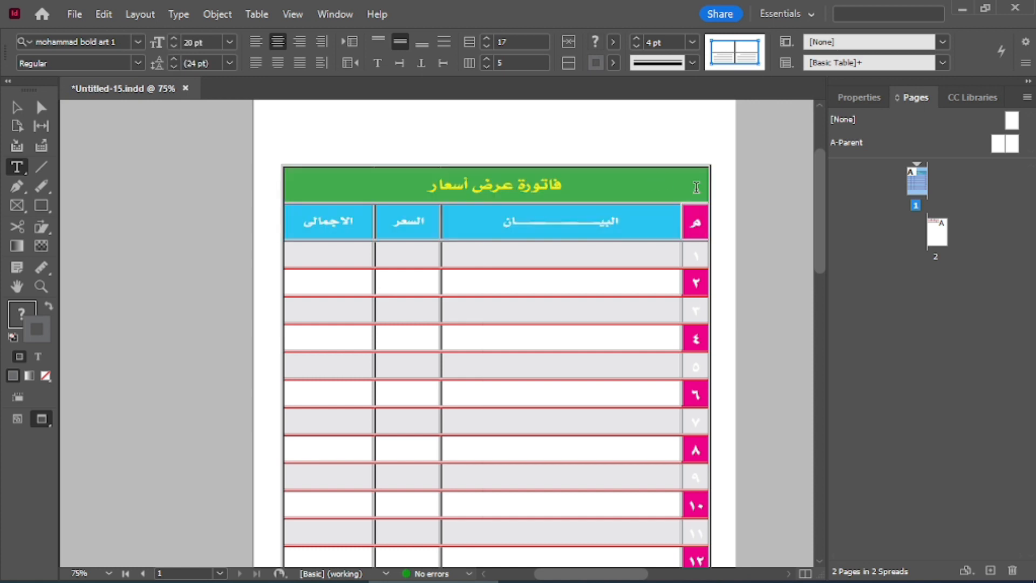
{"action": "left_click_drag", "start_coordinate": [717, 186], "coordinate": [720, 218]}
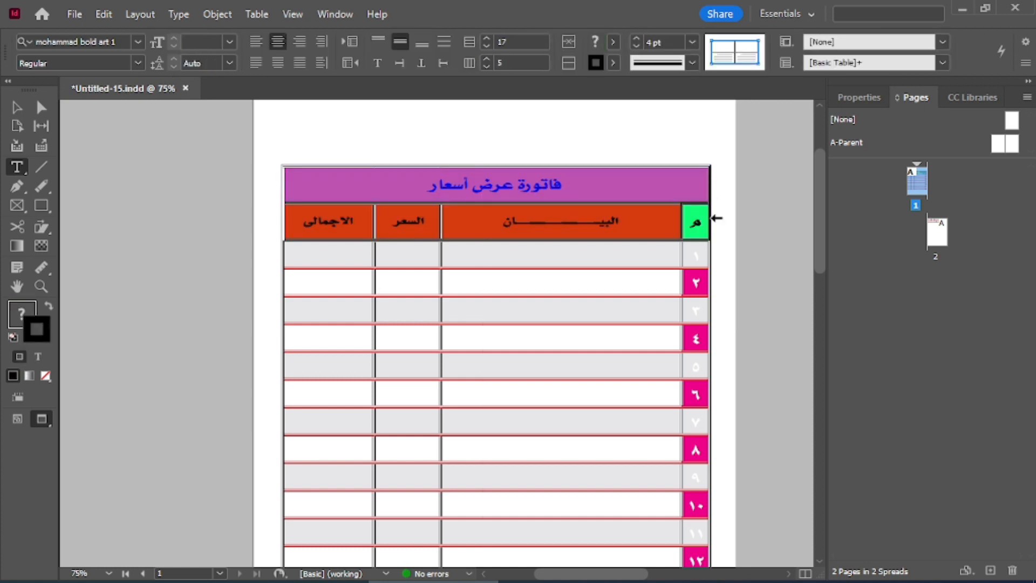
{"action": "right_click", "coordinate": [561, 190]}
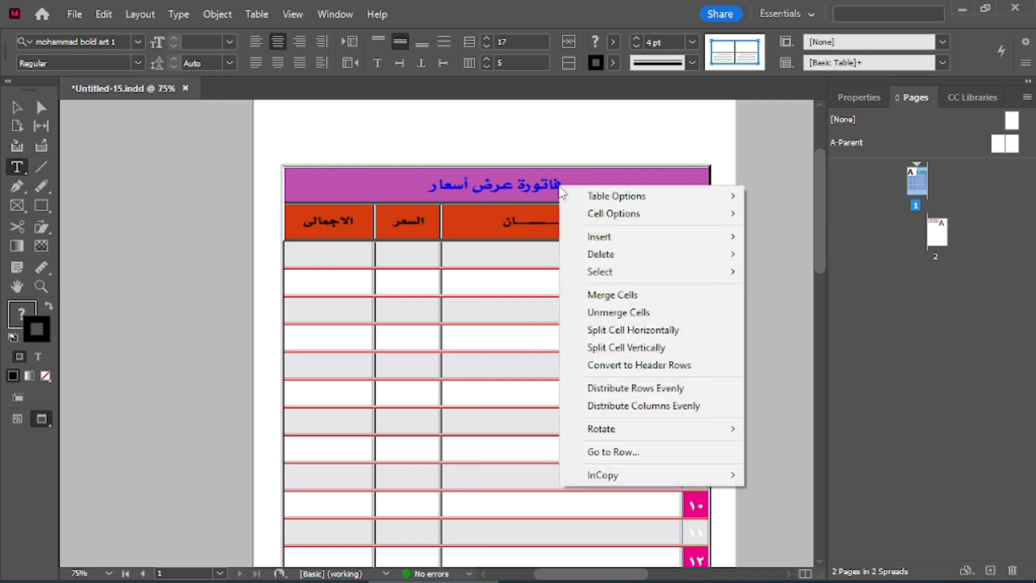
{"action": "right_click", "coordinate": [520, 183]}
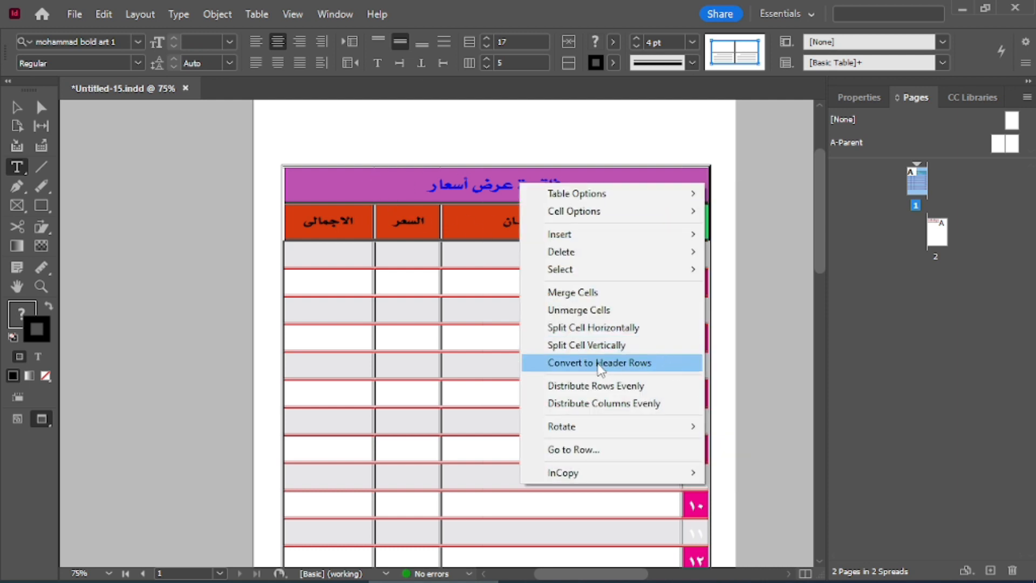
{"action": "left_click", "coordinate": [635, 362]}
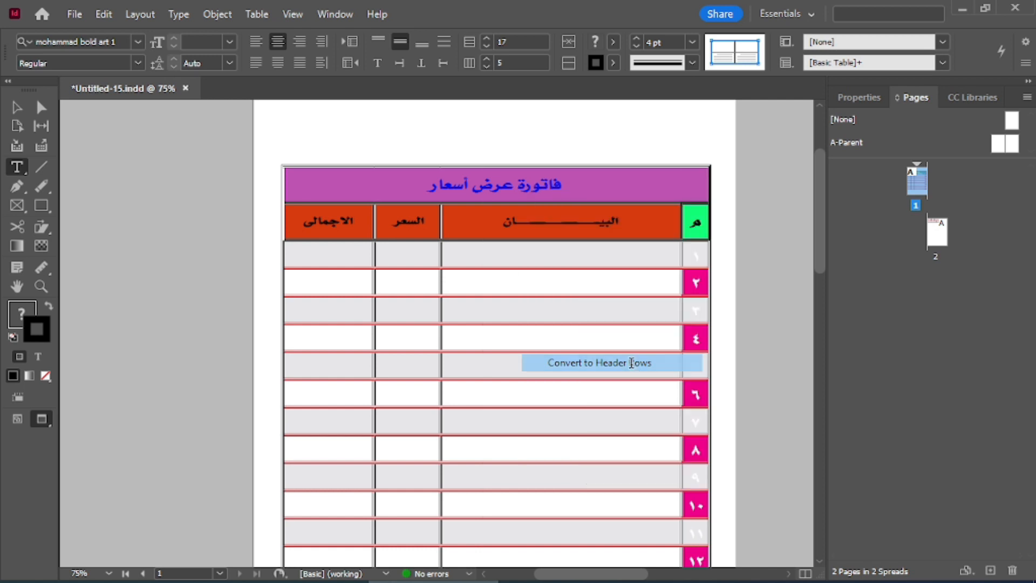
{"action": "left_click", "coordinate": [554, 185]}
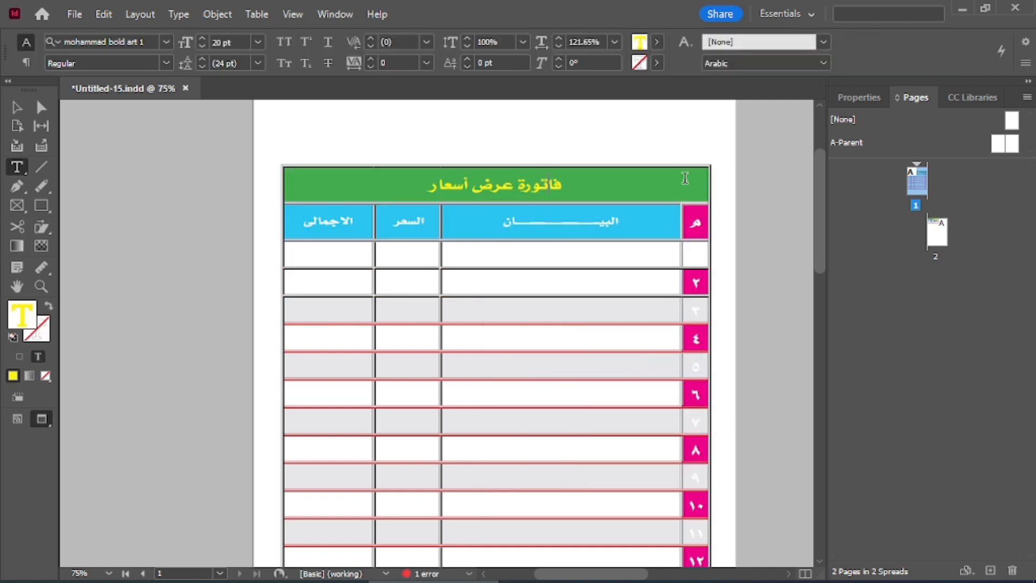
{"action": "left_click_drag", "start_coordinate": [684, 178], "coordinate": [678, 216]}
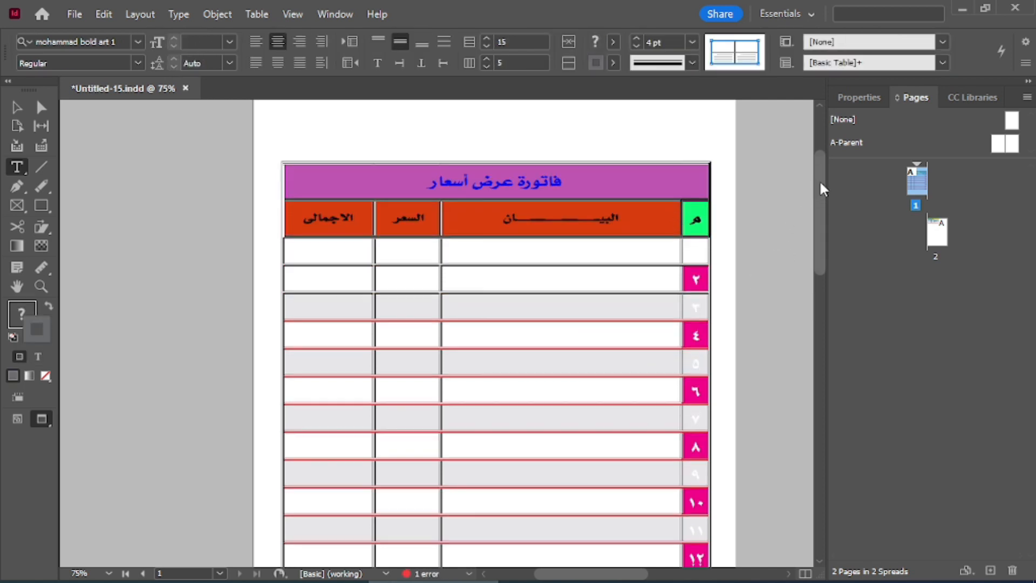
Enlarge the table frame on page 2 to about 7.56 in wide and 3.36 in high to fit the remaining rows.
{"action": "left_click_drag", "start_coordinate": [821, 190], "coordinate": [843, 360]}
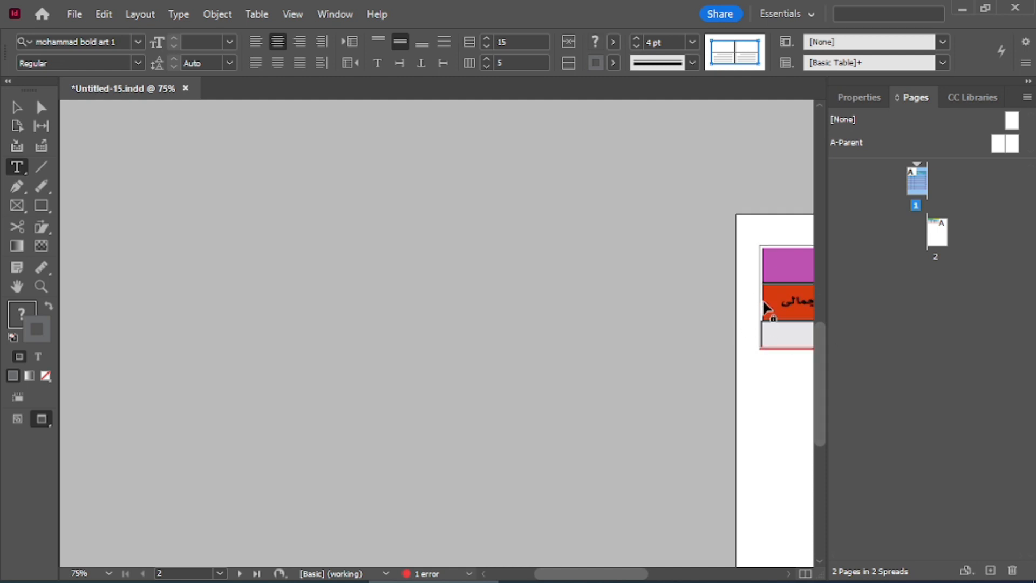
{"action": "left_click_drag", "start_coordinate": [770, 310], "coordinate": [217, 241]}
{"action": "left_click", "coordinate": [17, 111]}
{"action": "left_click", "coordinate": [580, 205]}
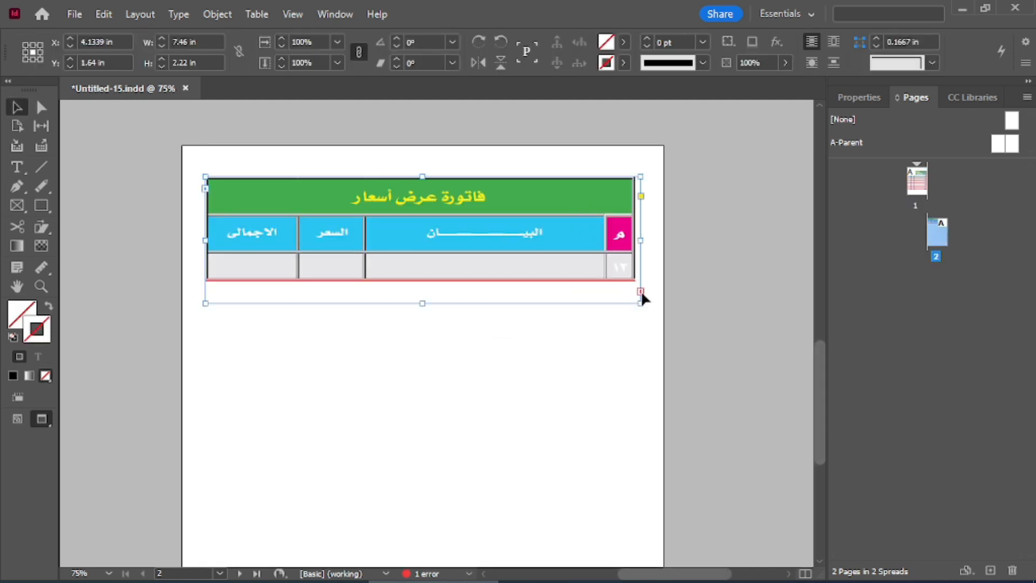
{"action": "left_click_drag", "start_coordinate": [637, 304], "coordinate": [646, 369]}
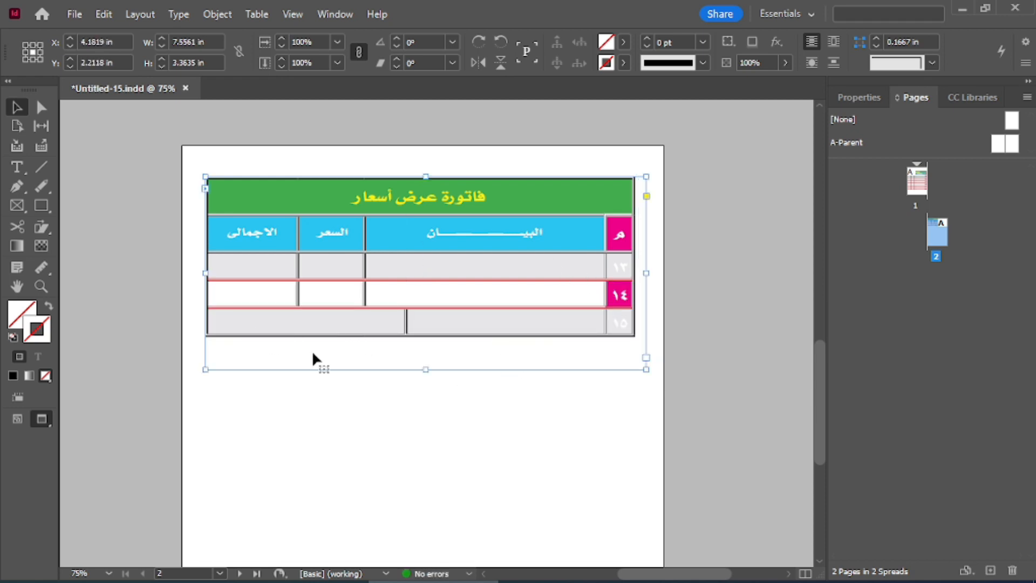
Delete the number ١٥ from the number cell of the table's last row.
{"action": "double_click", "coordinate": [623, 323]}
{"action": "double_click", "coordinate": [623, 323]}
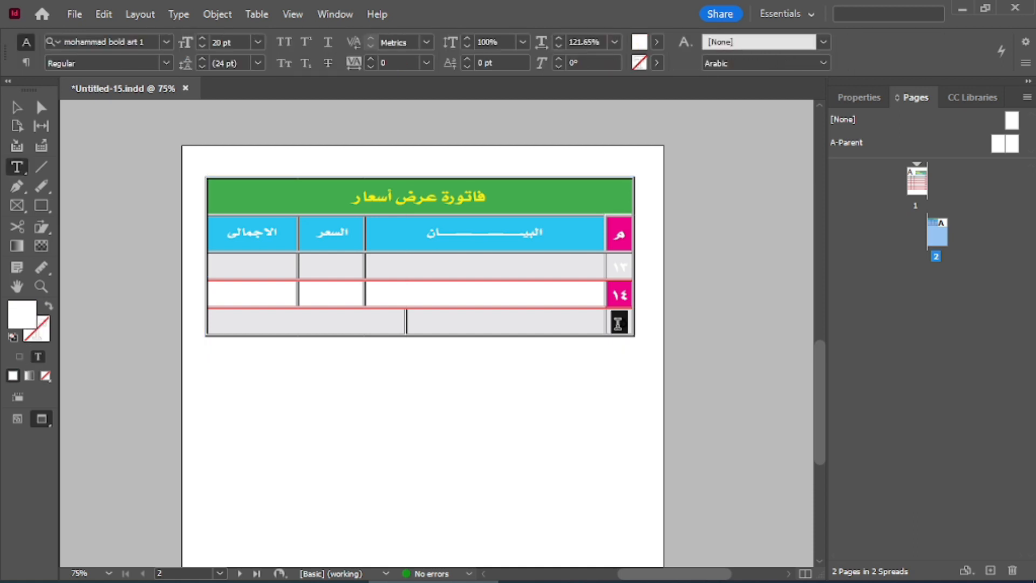
{"action": "key", "text": "Delete"}
Merge the last row's number cell with its neighbour, and merge the whole row into a single cell.
{"action": "left_click_drag", "start_coordinate": [618, 324], "coordinate": [589, 321]}
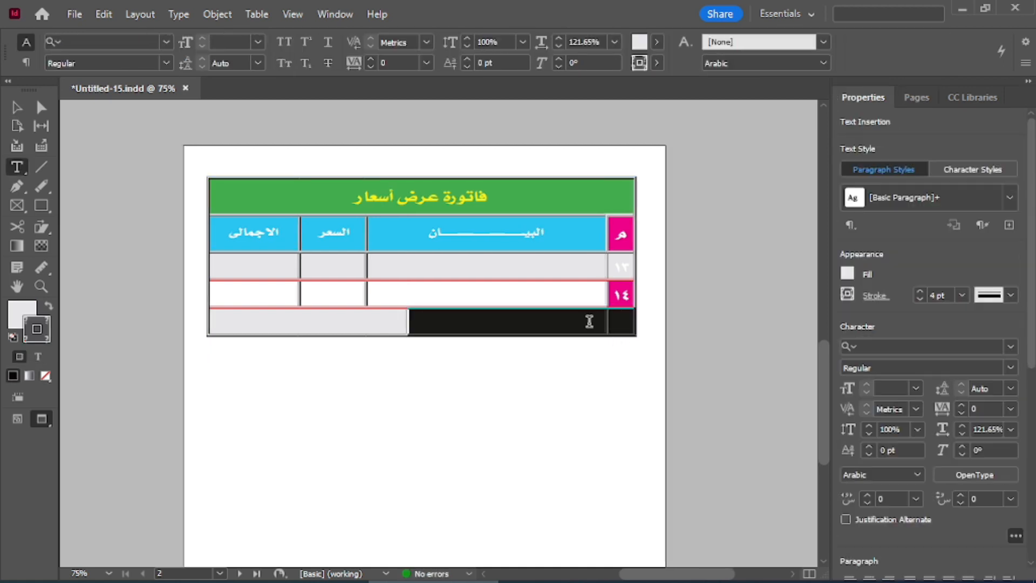
{"action": "scroll", "coordinate": [920, 443], "scroll_direction": "down", "scroll_amount": 2}
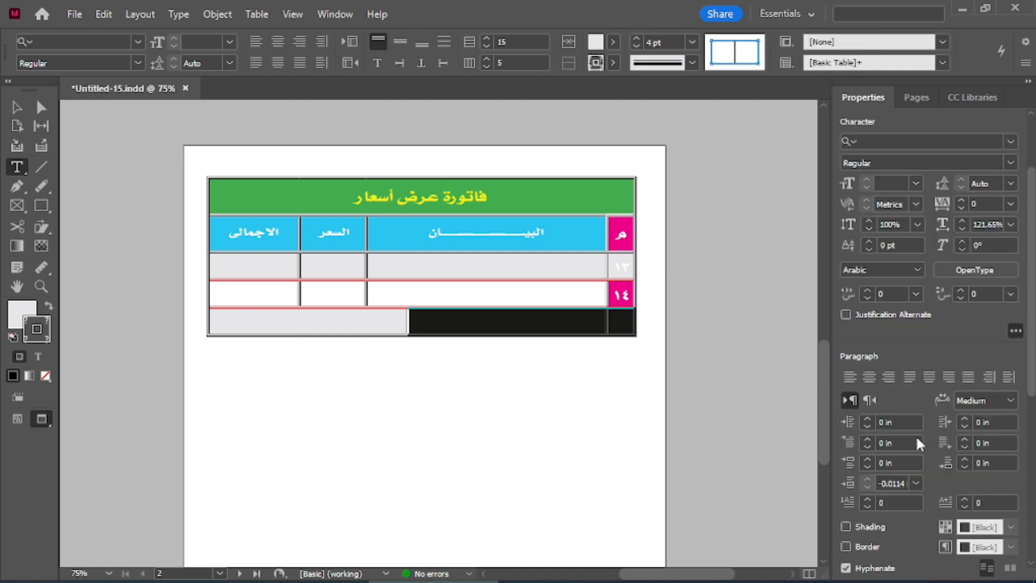
{"action": "right_click", "coordinate": [586, 324]}
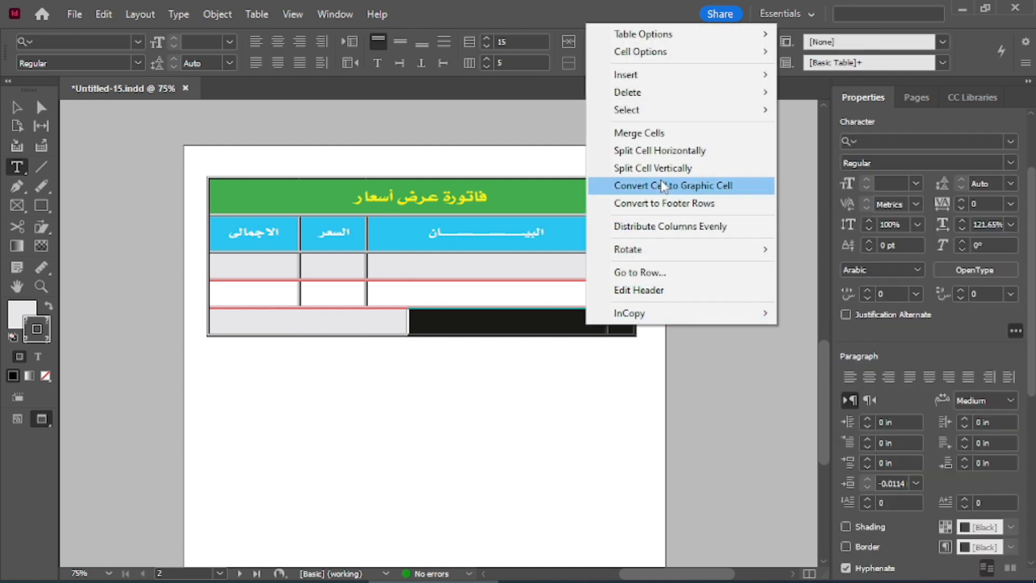
{"action": "left_click", "coordinate": [654, 139]}
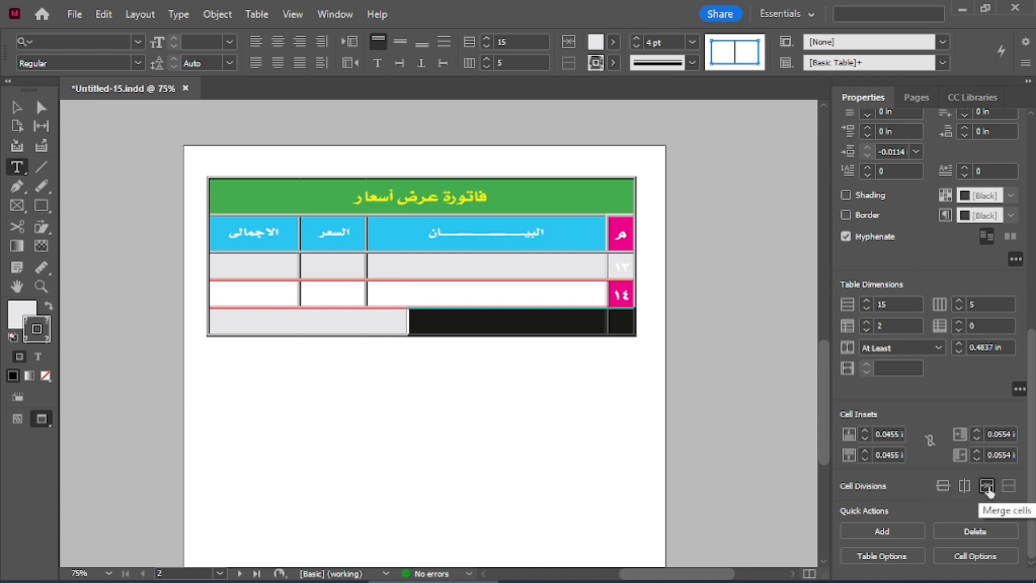
{"action": "left_click", "coordinate": [987, 487]}
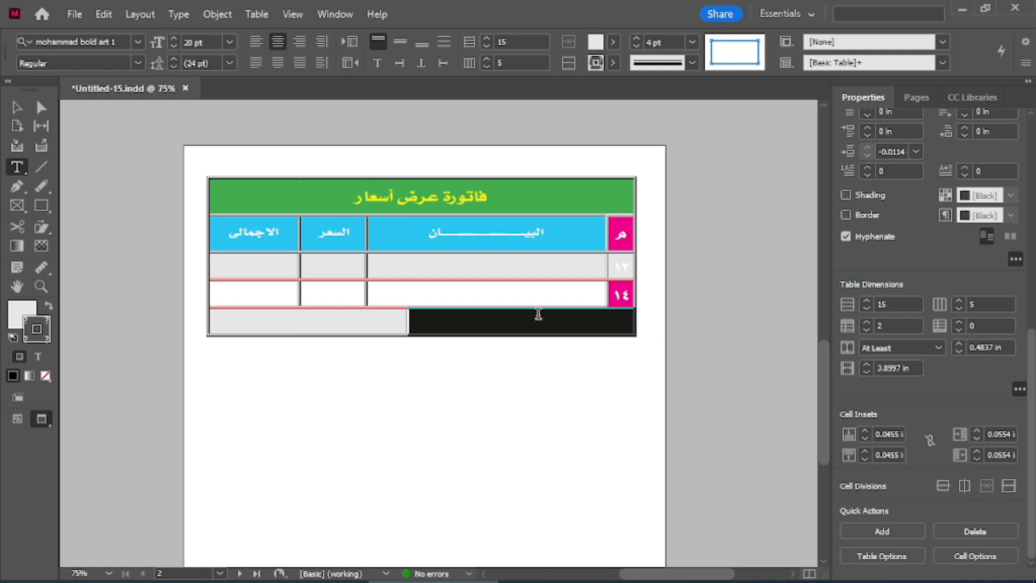
{"action": "left_click_drag", "start_coordinate": [532, 317], "coordinate": [344, 324]}
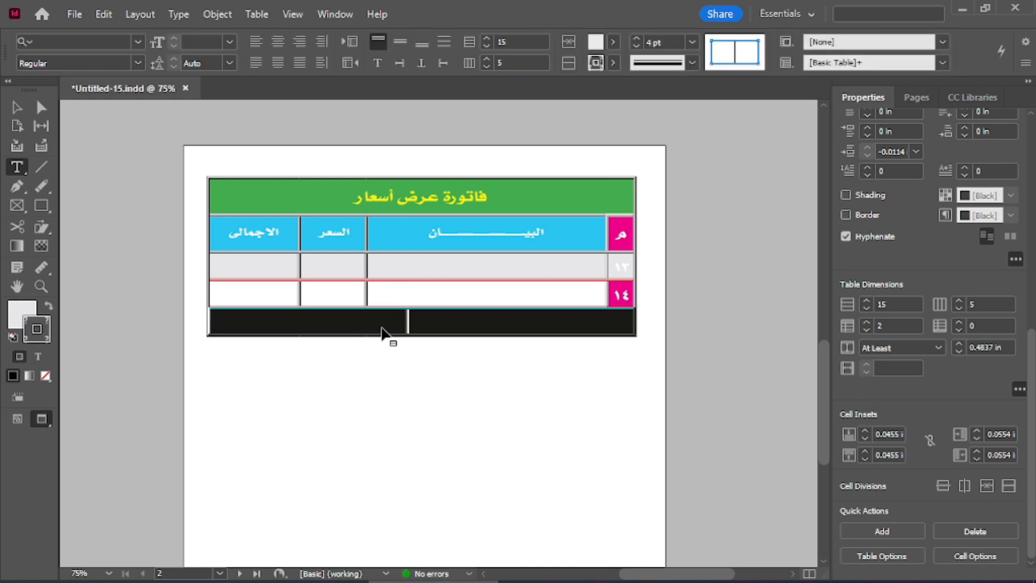
{"action": "right_click", "coordinate": [429, 322]}
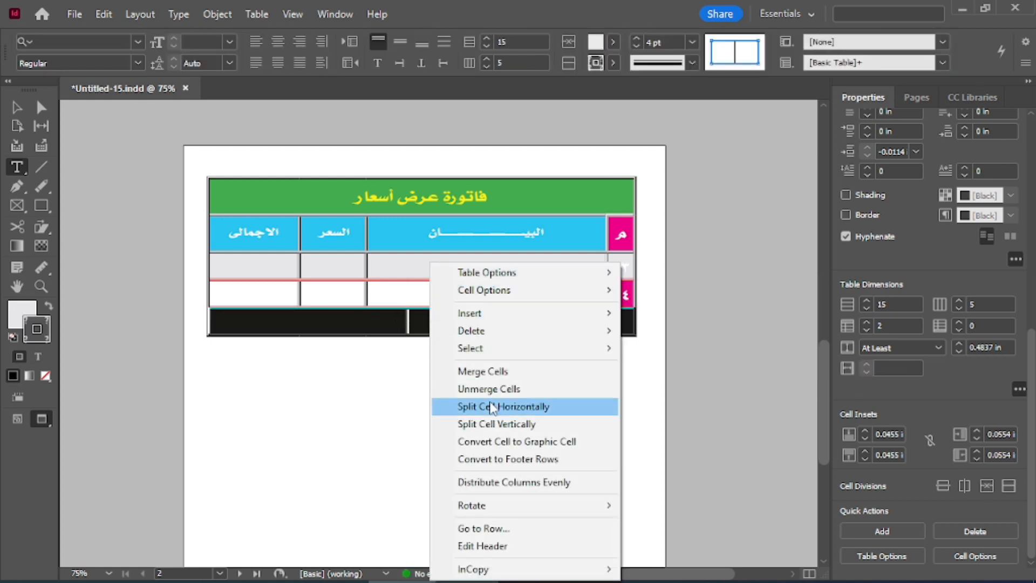
{"action": "left_click", "coordinate": [502, 370]}
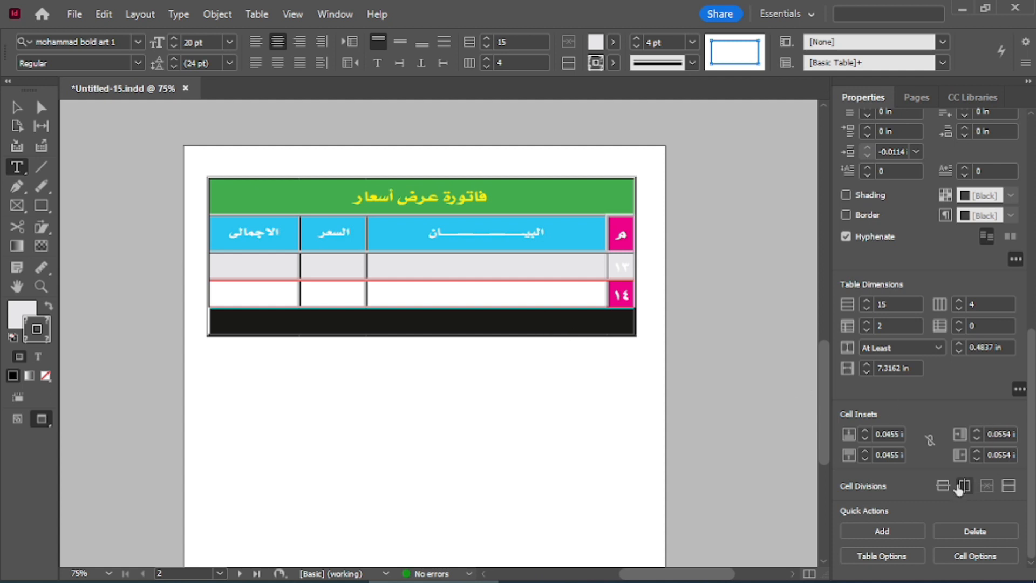
Split the merged last-row cell vertically three times into eight equal cells.
{"action": "left_click", "coordinate": [965, 487]}
{"action": "left_click", "coordinate": [965, 487]}
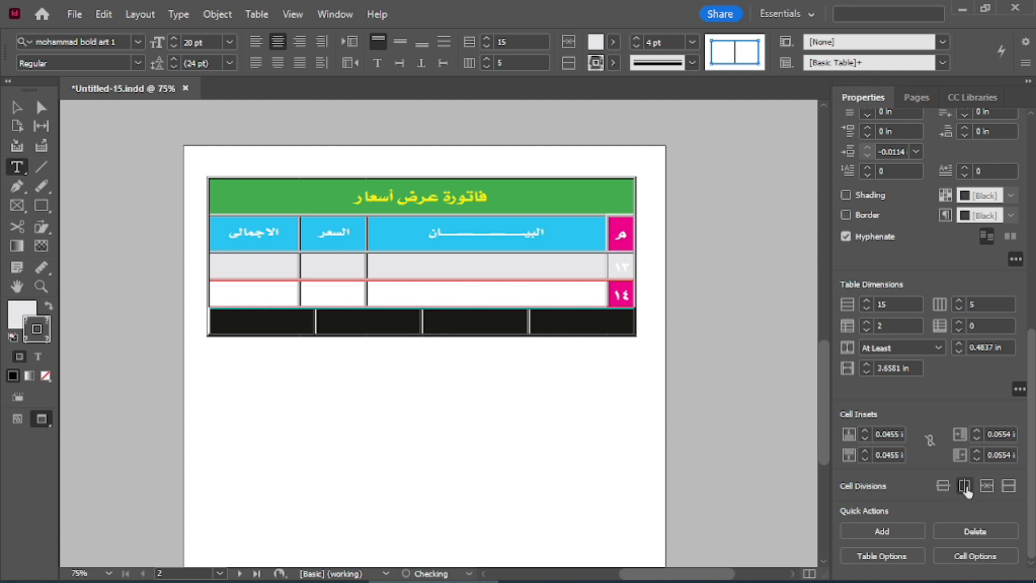
{"action": "left_click", "coordinate": [965, 487]}
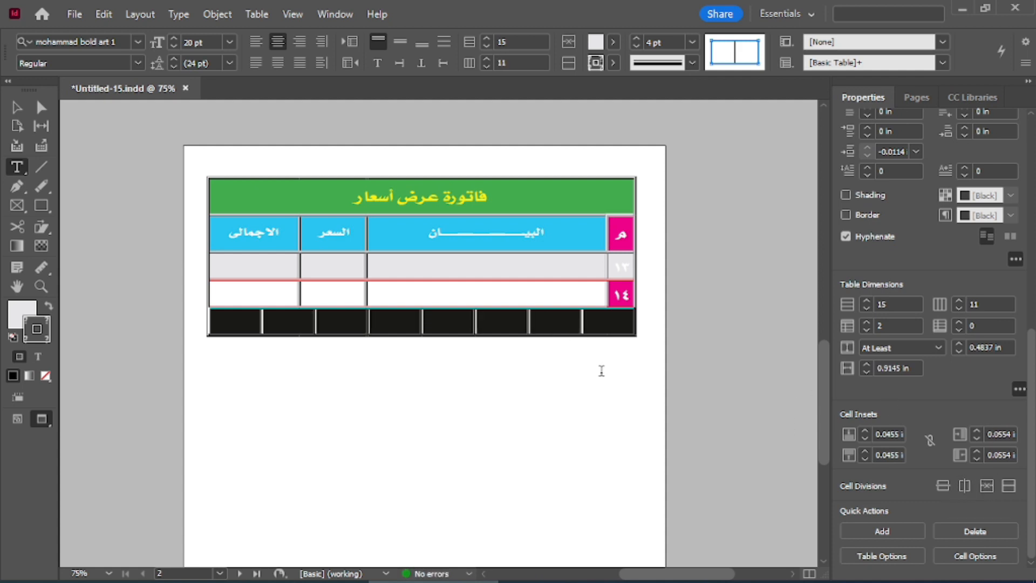
Merge the two rightmost cells of the last row, and merge the next five cells into one wide middle cell.
{"action": "left_click_drag", "start_coordinate": [610, 322], "coordinate": [567, 322]}
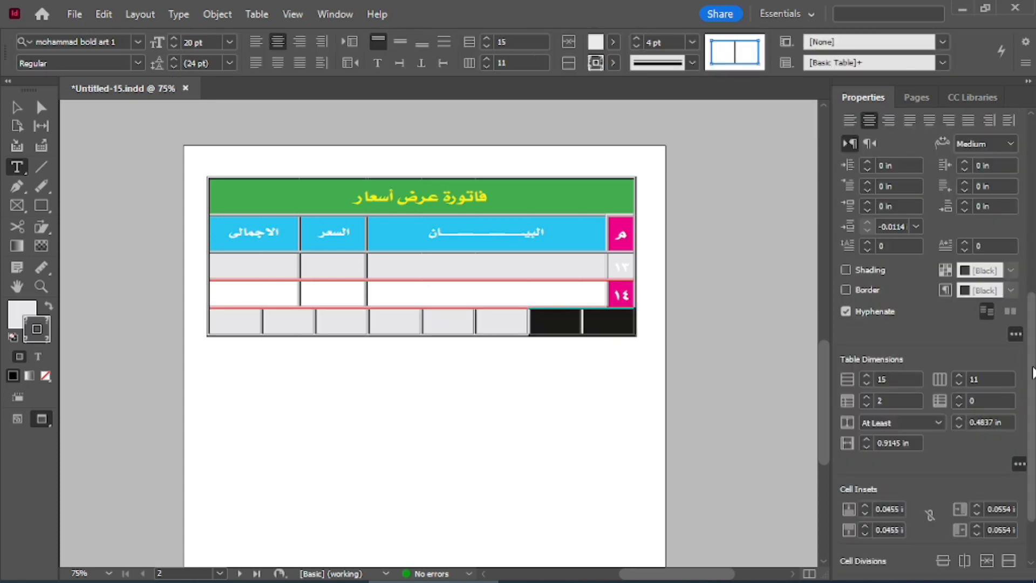
{"action": "left_click_drag", "start_coordinate": [1032, 370], "coordinate": [1030, 481]}
{"action": "left_click", "coordinate": [986, 488]}
{"action": "left_click_drag", "start_coordinate": [502, 321], "coordinate": [281, 324]}
{"action": "left_click", "coordinate": [986, 487]}
{"action": "left_click", "coordinate": [273, 330]}
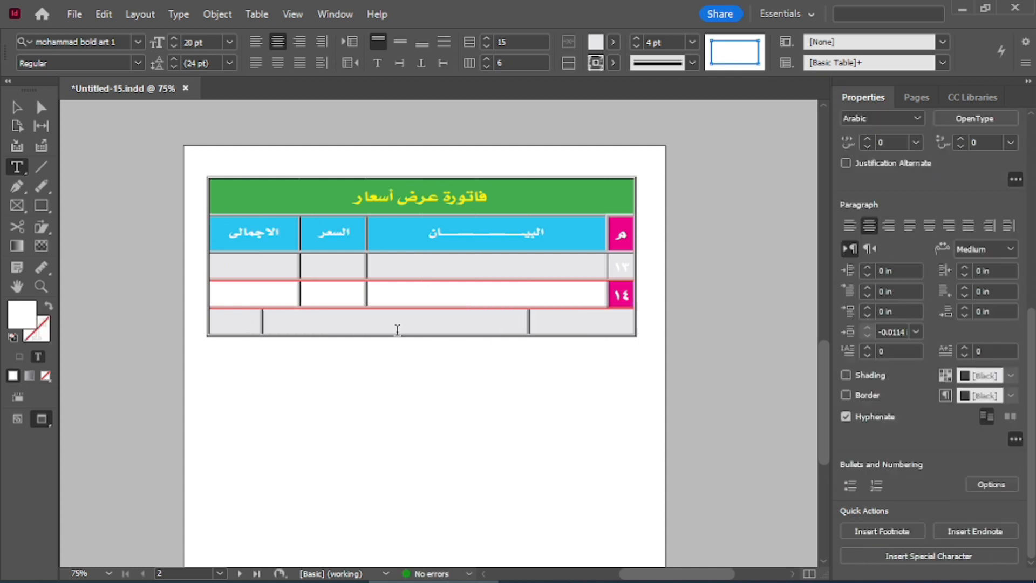
{"action": "left_click_drag", "start_coordinate": [262, 317], "coordinate": [262, 318]}
Paste the word "الاجمالى" into the last row's rightmost cell and set its text fill to [Black].
{"action": "left_click", "coordinate": [605, 321]}
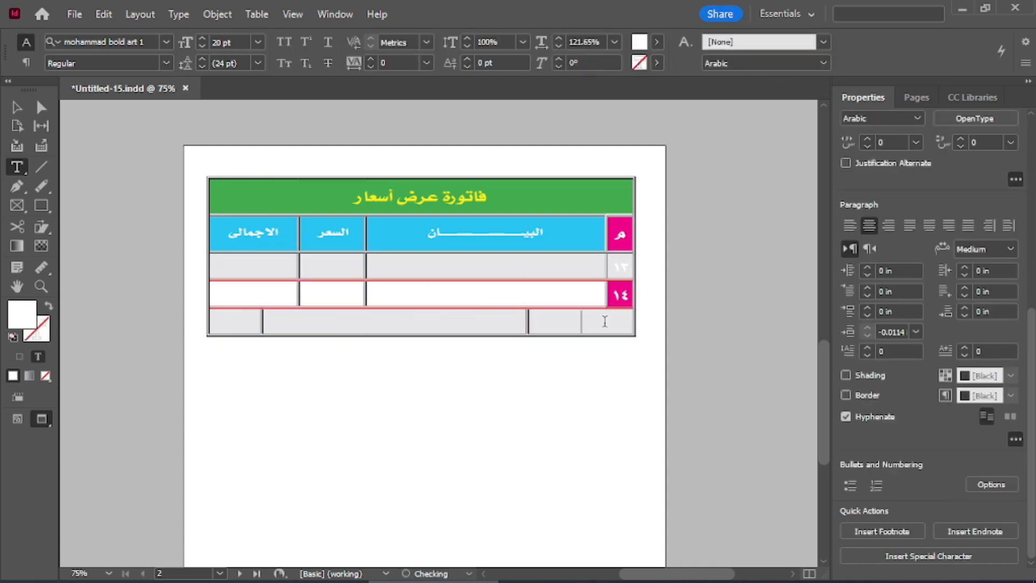
{"action": "key", "text": "ctrl+v"}
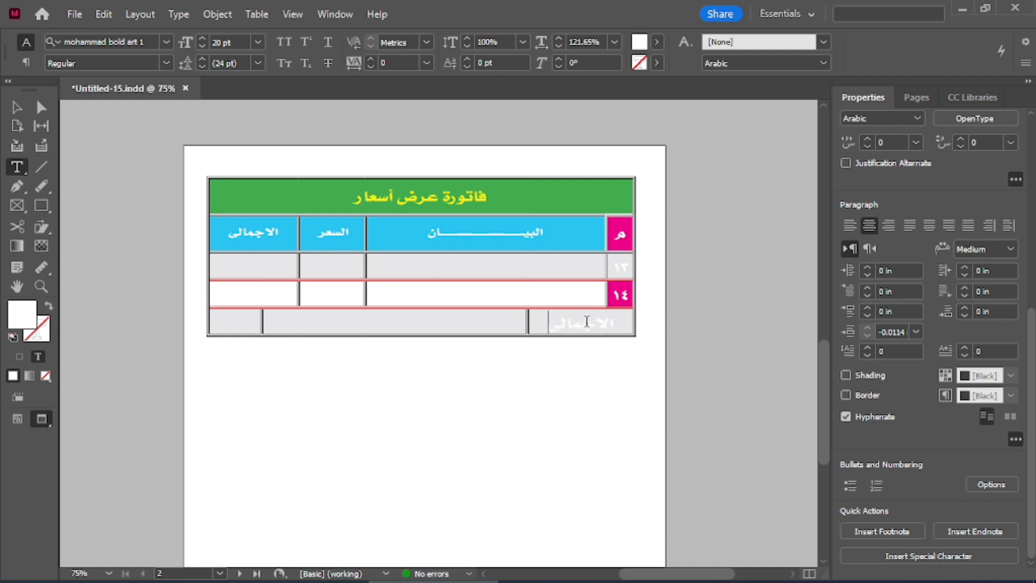
{"action": "double_click", "coordinate": [588, 321]}
{"action": "scroll", "coordinate": [920, 184], "scroll_direction": "up", "scroll_amount": 6}
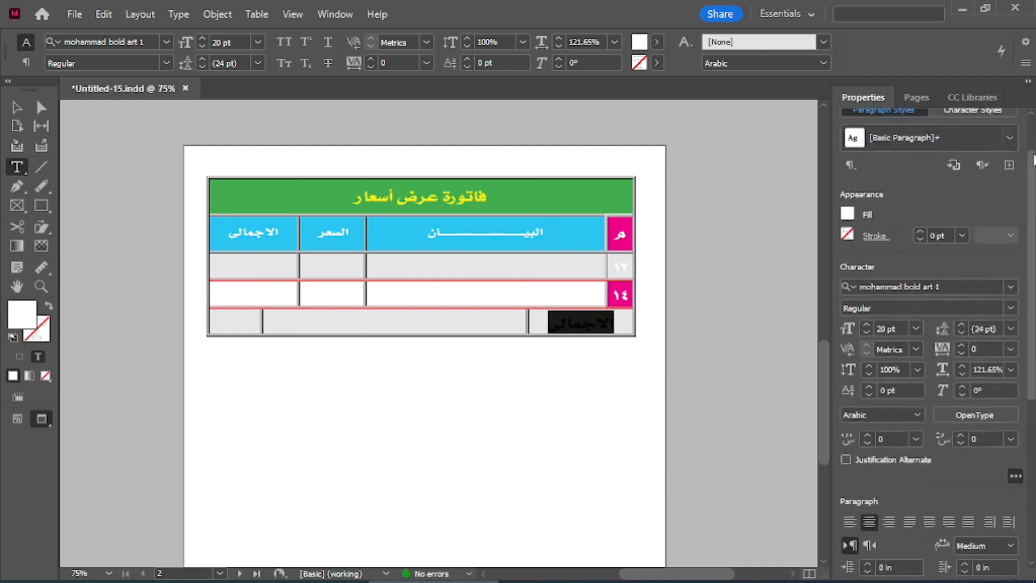
{"action": "left_click", "coordinate": [656, 42]}
{"action": "left_click", "coordinate": [527, 144]}
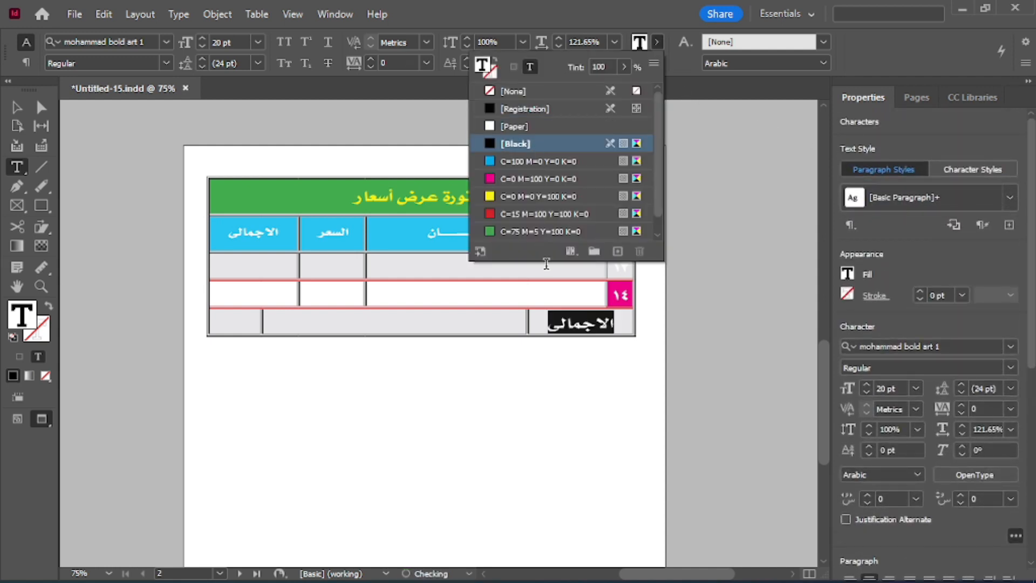
Widen the last row's leftmost cell by moving its border with the wide middle cell to the right.
{"action": "left_click", "coordinate": [247, 334]}
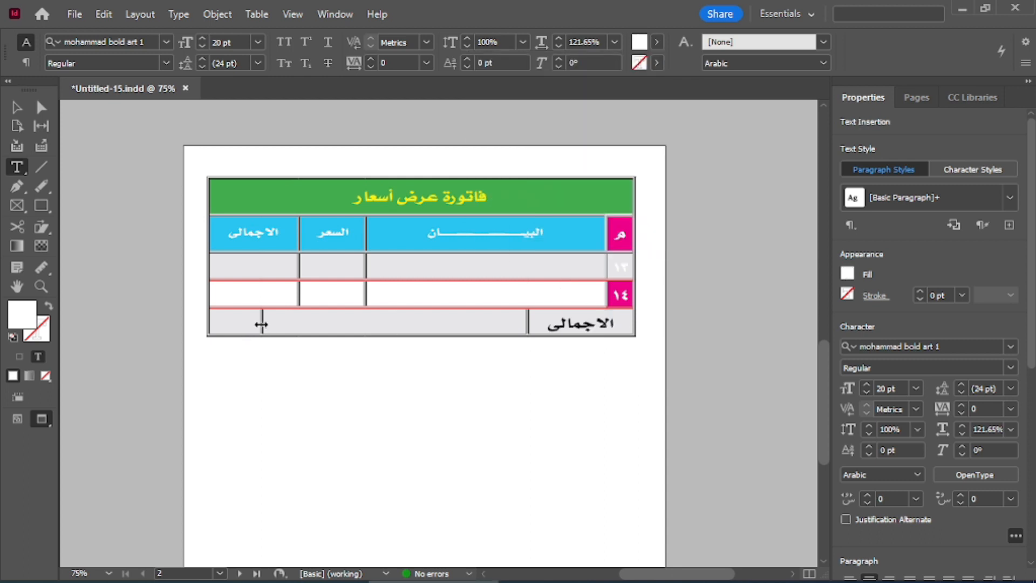
{"action": "left_click_drag", "start_coordinate": [261, 325], "coordinate": [287, 324]}
{"action": "key", "text": "ctrl+z"}
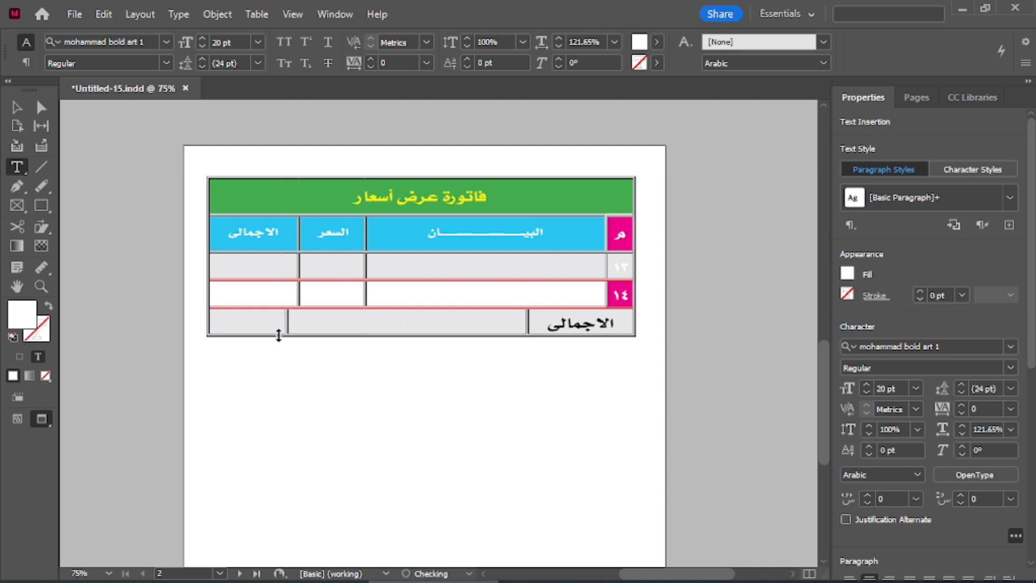
Convert the table's last row, the "الاجمالى" total row, into a footer row that repeats on both pages.
{"action": "double_click", "coordinate": [601, 322]}
{"action": "left_click_drag", "start_coordinate": [601, 322], "coordinate": [253, 323]}
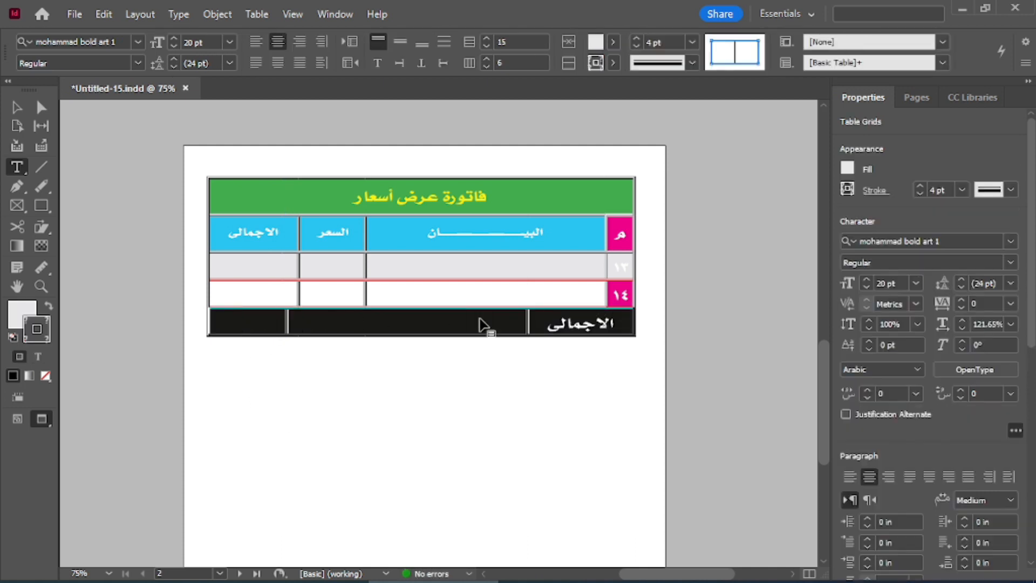
{"action": "right_click", "coordinate": [472, 322]}
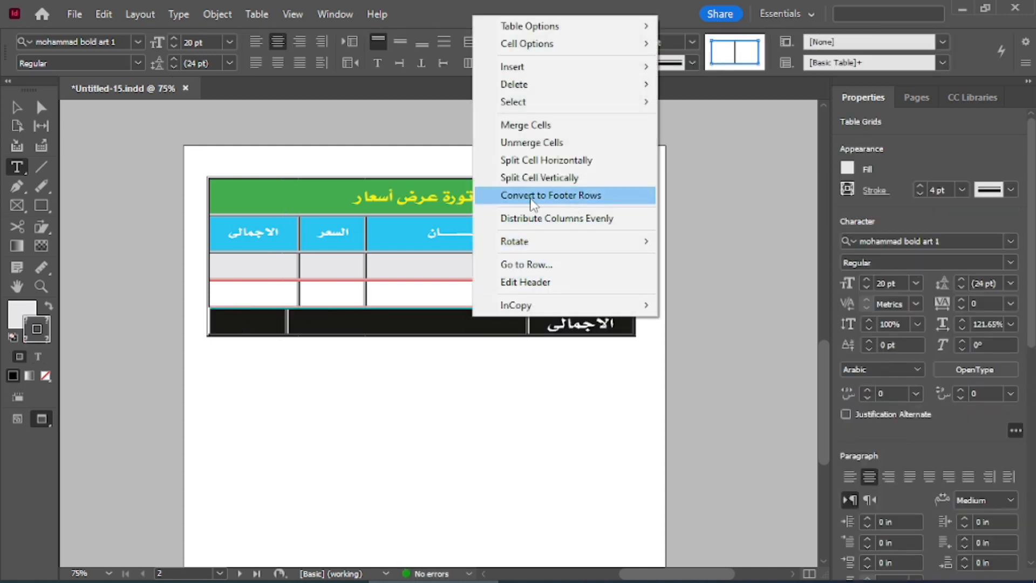
{"action": "left_click", "coordinate": [564, 208]}
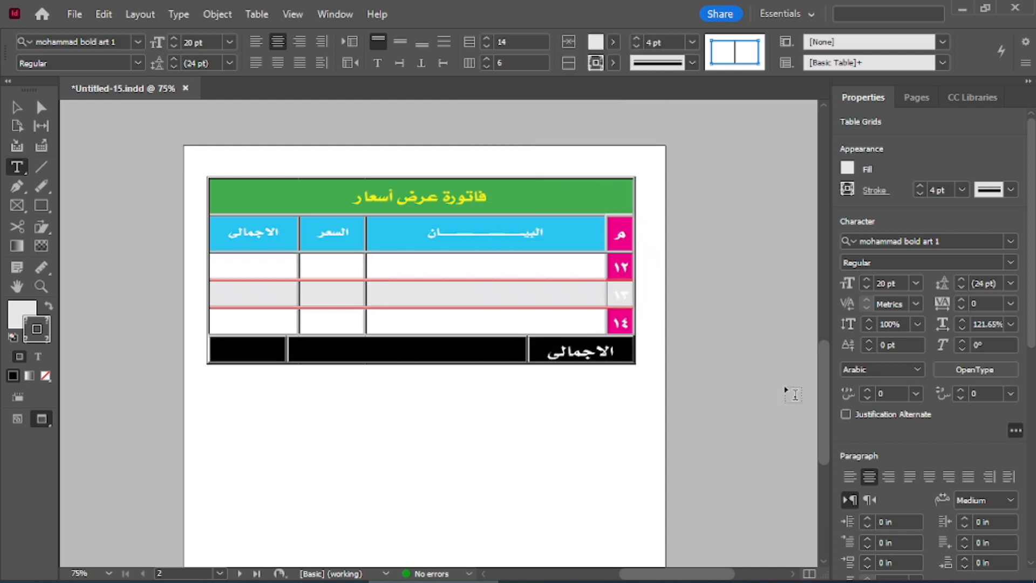
{"action": "left_click_drag", "start_coordinate": [821, 361], "coordinate": [823, 267]}
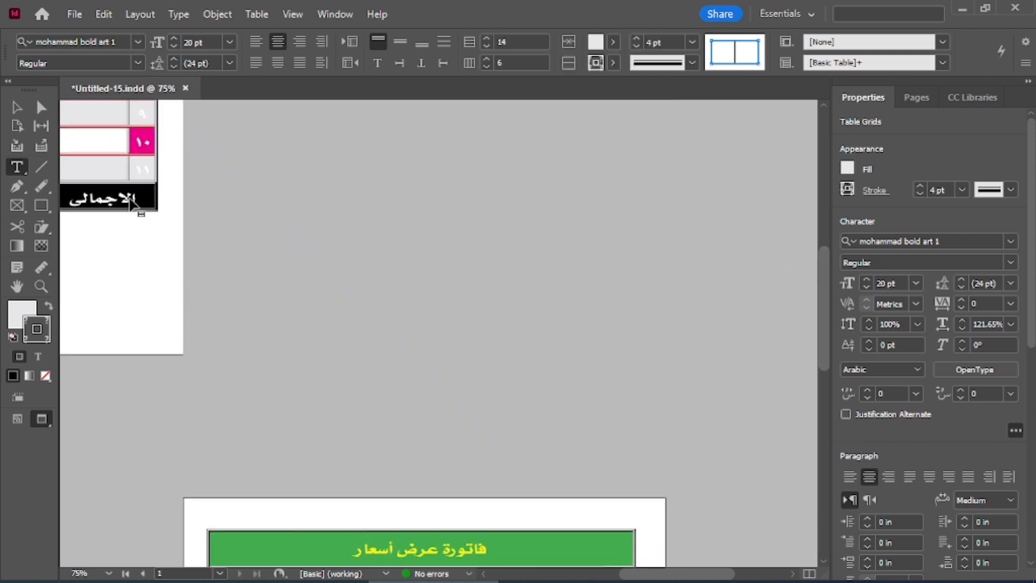
{"action": "left_click_drag", "start_coordinate": [824, 324], "coordinate": [824, 410]}
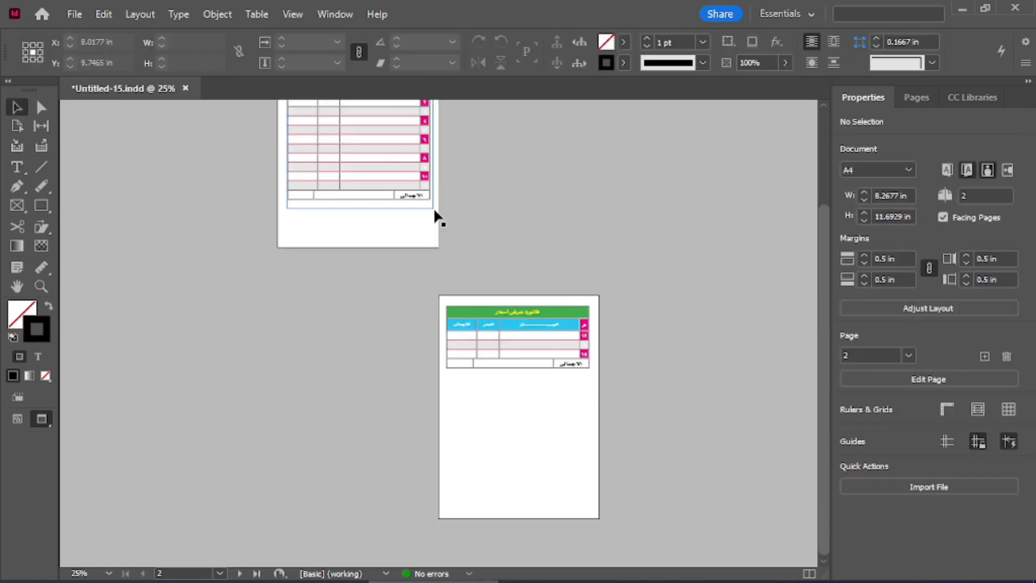
Shrink the table's text frame on page 2 to about 7.42 in wide and 2.42 in high.
{"action": "left_click", "coordinate": [593, 371]}
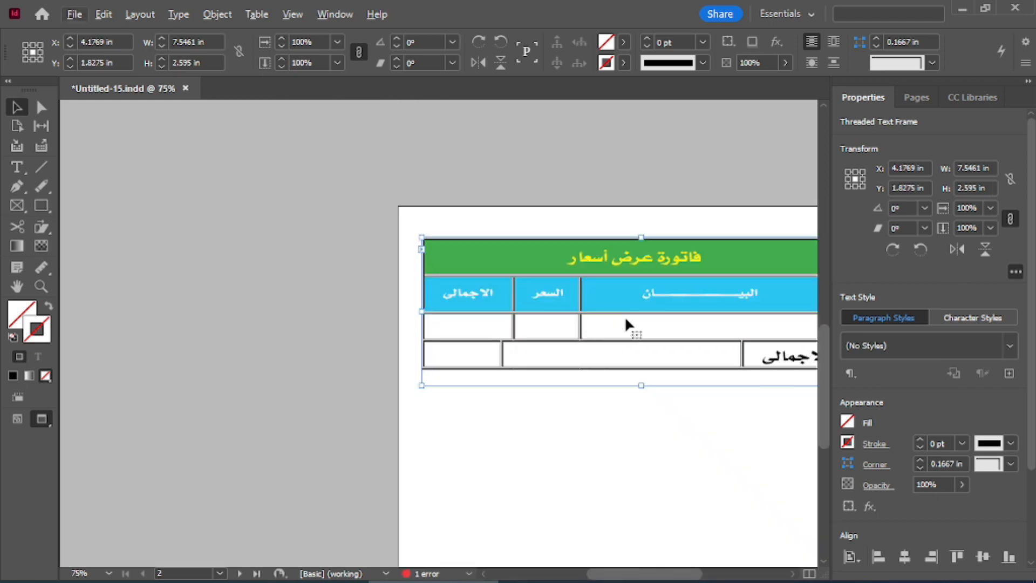
{"action": "left_click_drag", "start_coordinate": [678, 316], "coordinate": [490, 307]}
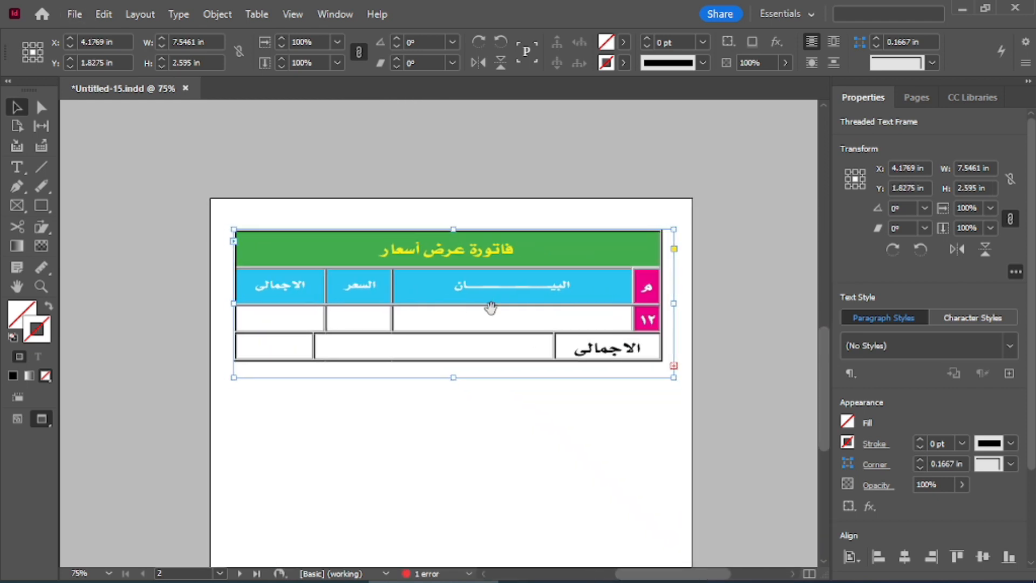
{"action": "left_click_drag", "start_coordinate": [673, 378], "coordinate": [675, 412]}
{"action": "left_click_drag", "start_coordinate": [674, 413], "coordinate": [667, 386]}
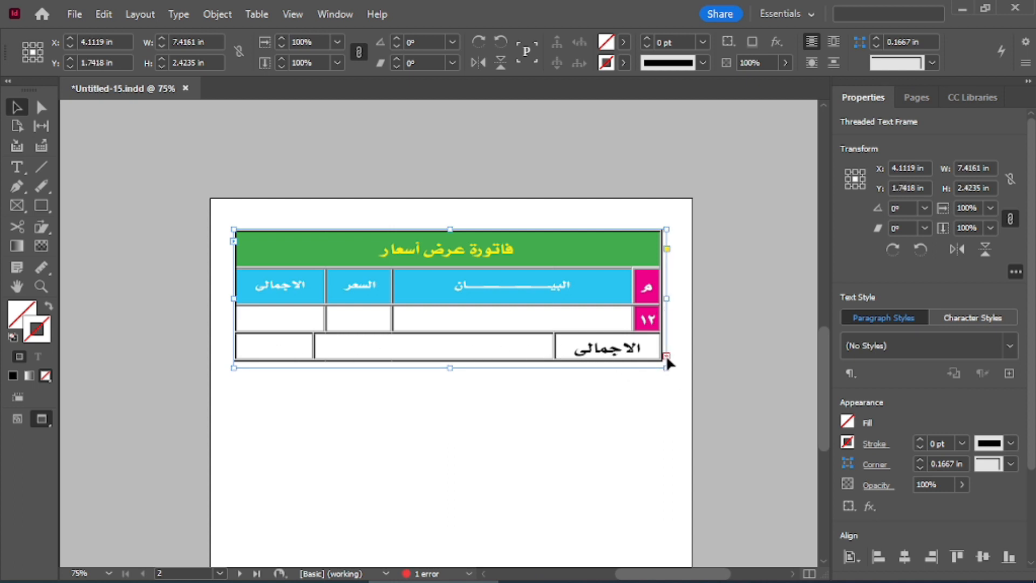
Continue the overset table rows in a threaded frame below the first one on page 2, about 7.56 × 2.42 in.
{"action": "left_click", "coordinate": [666, 357]}
{"action": "left_click_drag", "start_coordinate": [233, 388], "coordinate": [671, 499]}
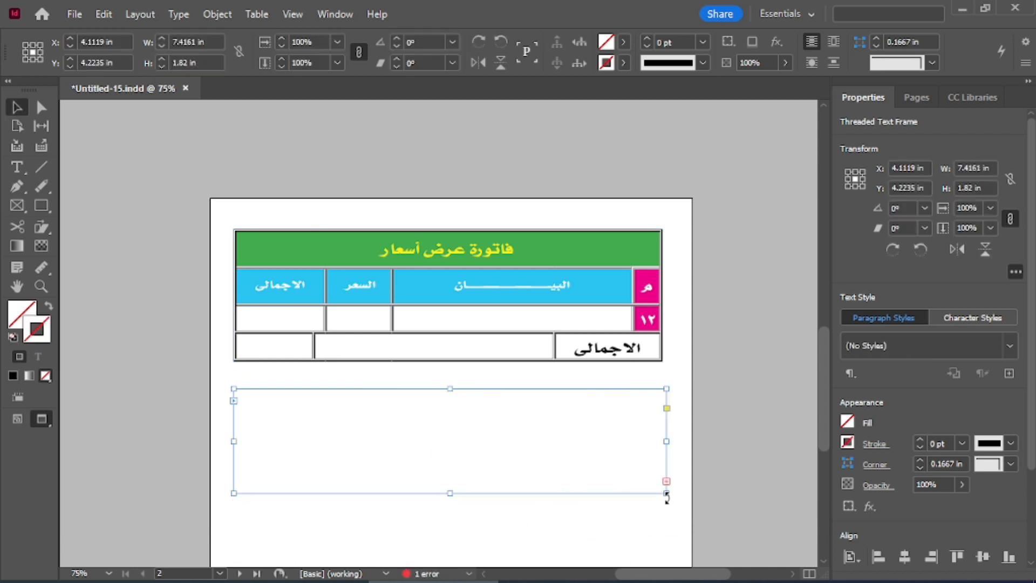
{"action": "double_click", "coordinate": [666, 493]}
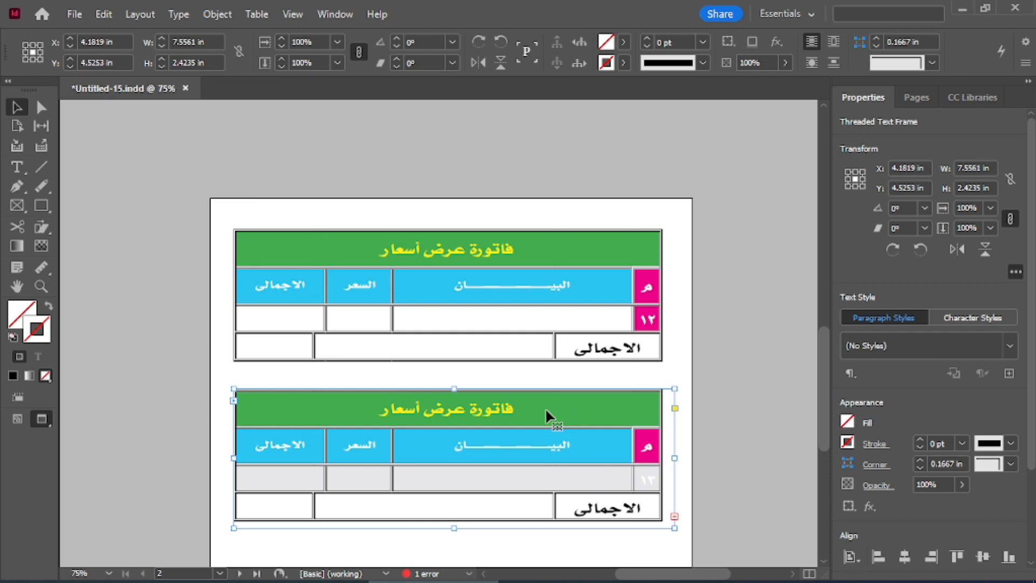
{"action": "key", "text": "ctrl+minus"}
{"action": "key", "text": "ctrl+minus"}
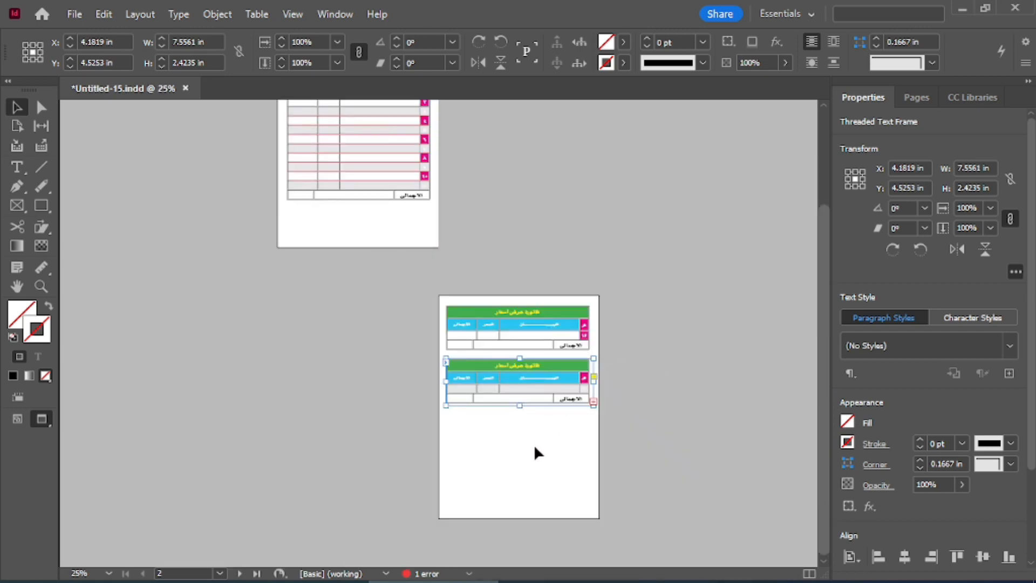
{"action": "scroll", "coordinate": [375, 150], "scroll_direction": "up", "scroll_amount": 2}
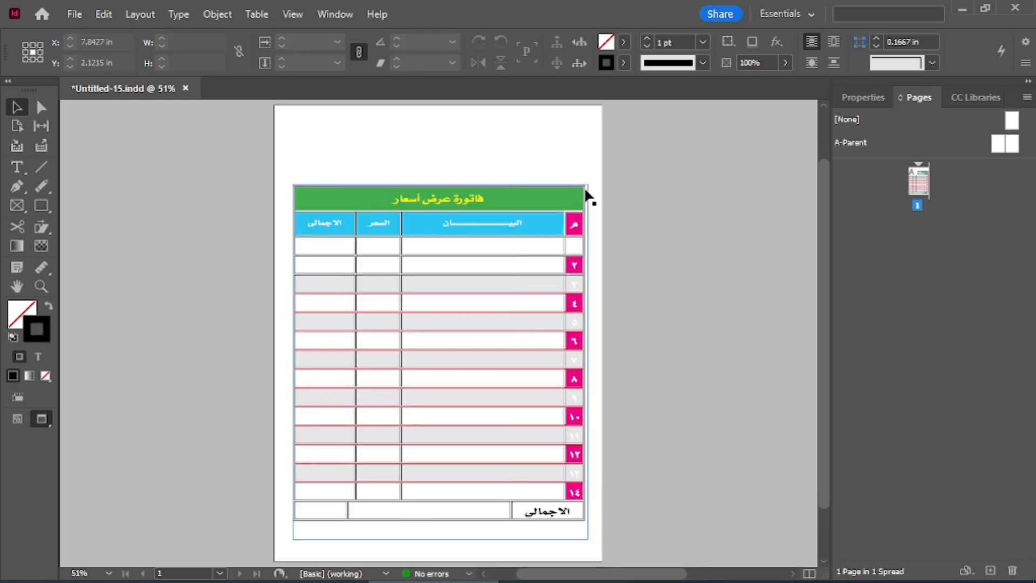
Move the whole table frame off page 1 onto the pasteboard at its right, and switch to normal view mode.
{"action": "left_click", "coordinate": [581, 194]}
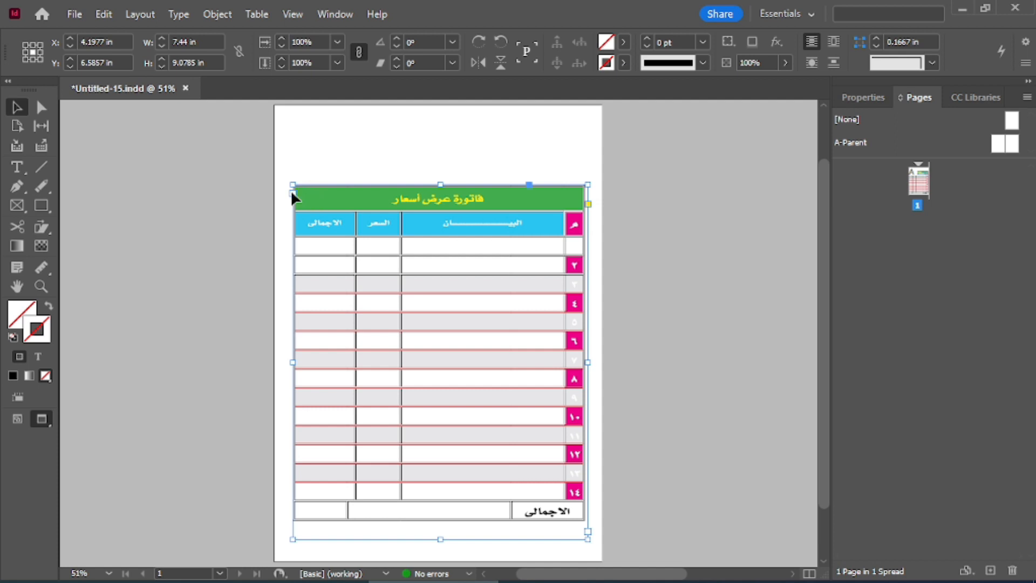
{"action": "left_click_drag", "start_coordinate": [396, 228], "coordinate": [696, 204]}
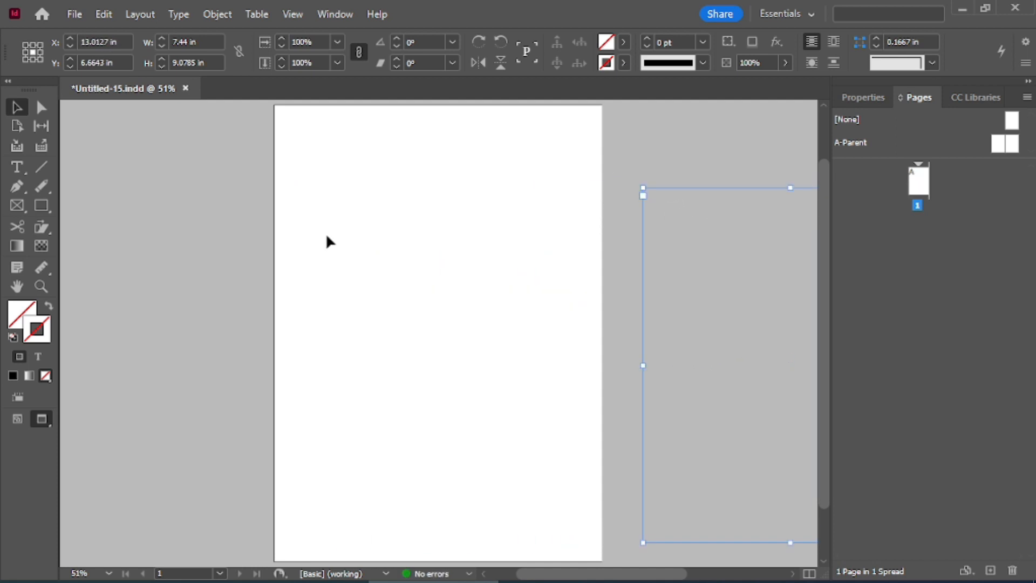
{"action": "key", "text": "w"}
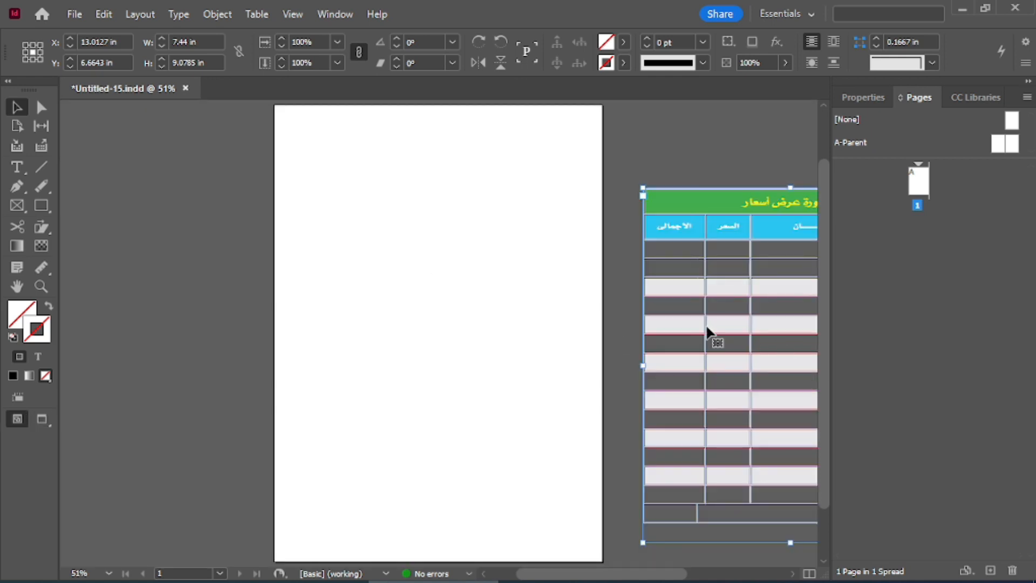
Draw a rectangle about 7.35 in wide and 8.25 in high on the empty page.
{"action": "left_click_drag", "start_coordinate": [695, 319], "coordinate": [654, 309]}
{"action": "left_click", "coordinate": [41, 205]}
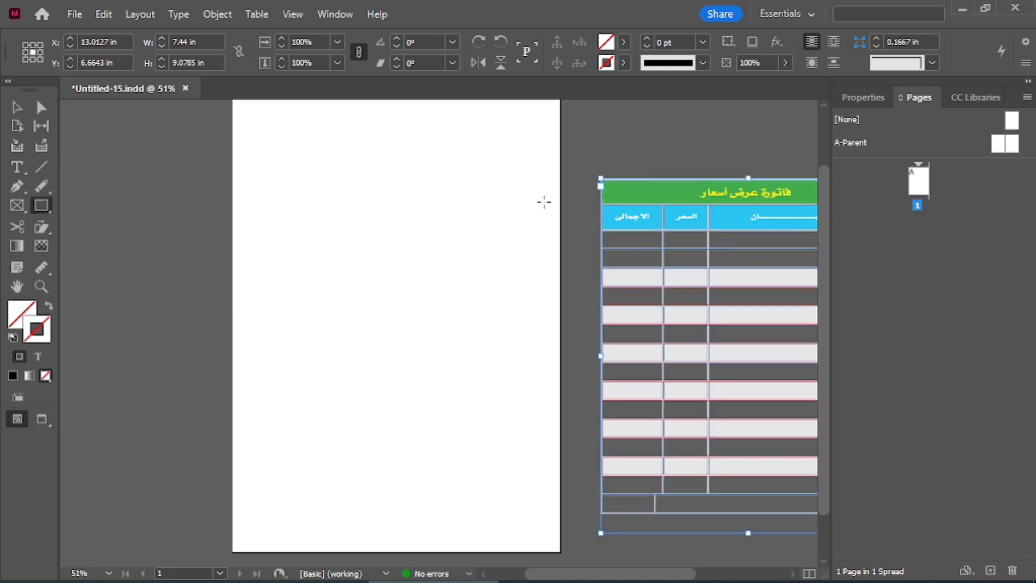
{"action": "left_click_drag", "start_coordinate": [542, 201], "coordinate": [252, 516]}
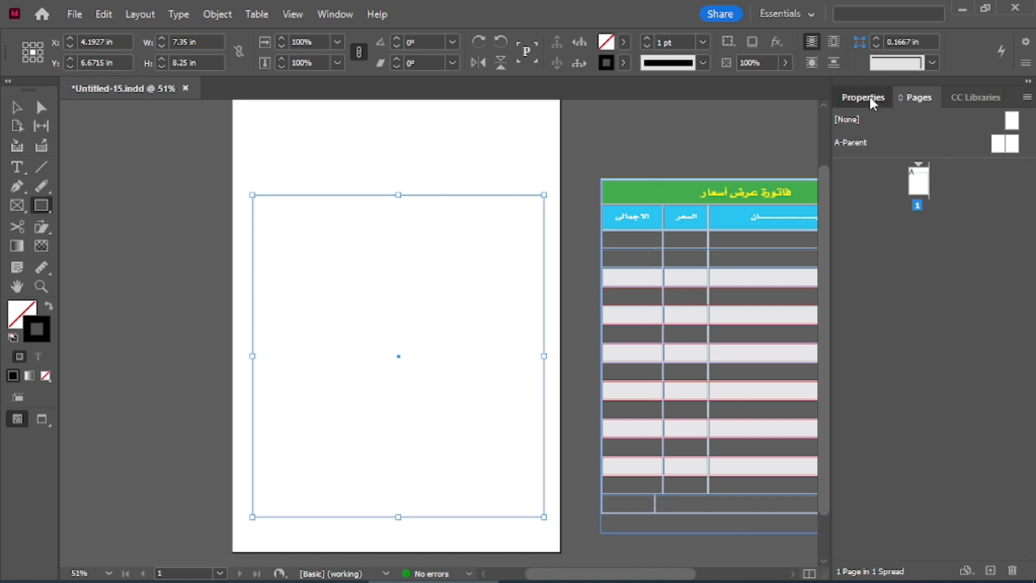
Give the rectangle Fancy corners and a 4 pt stroke, then deselect it.
{"action": "left_click", "coordinate": [870, 98]}
{"action": "scroll", "coordinate": [920, 313], "scroll_direction": "down", "scroll_amount": 3}
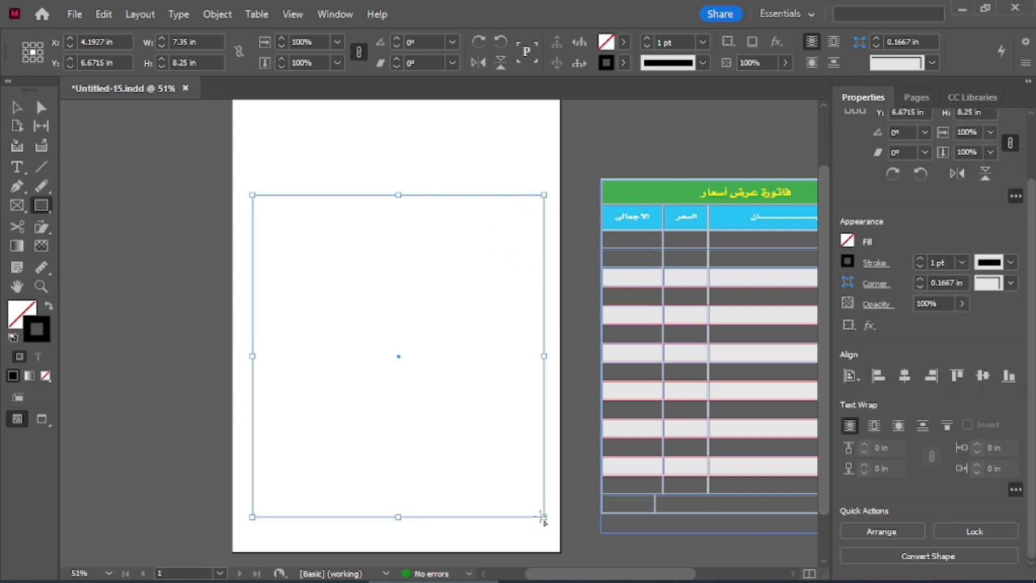
{"action": "left_click", "coordinate": [1011, 283]}
{"action": "left_click", "coordinate": [892, 318]}
{"action": "left_click", "coordinate": [920, 259]}
{"action": "left_click", "coordinate": [920, 258]}
{"action": "left_click", "coordinate": [920, 259]}
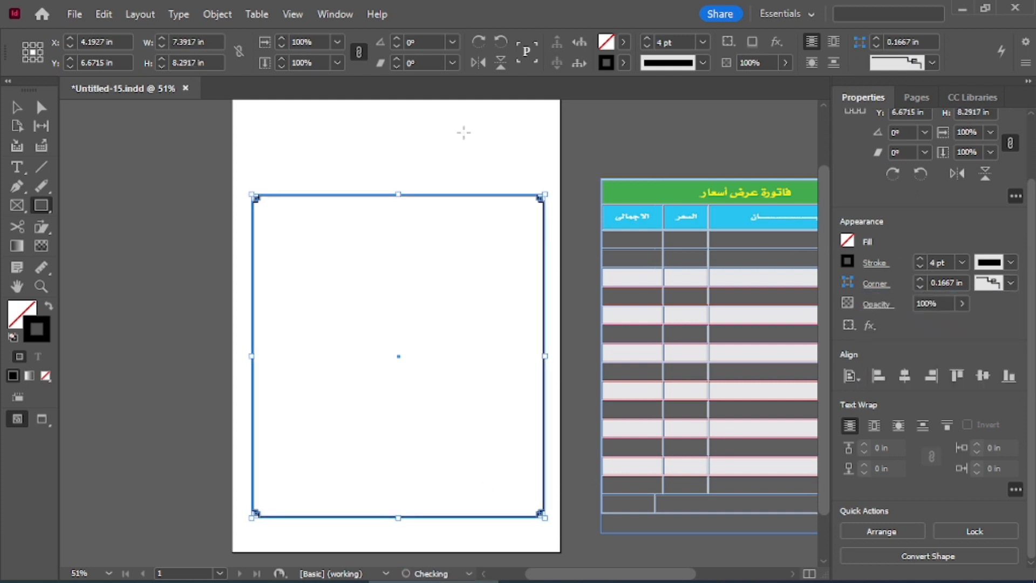
{"action": "key", "text": "v"}
{"action": "left_click", "coordinate": [444, 154]}
Change the rectangle's corner shape to Rounded and set the corner size to 0.4375 in.
{"action": "scroll", "coordinate": [542, 222], "scroll_direction": "up", "scroll_amount": 3}
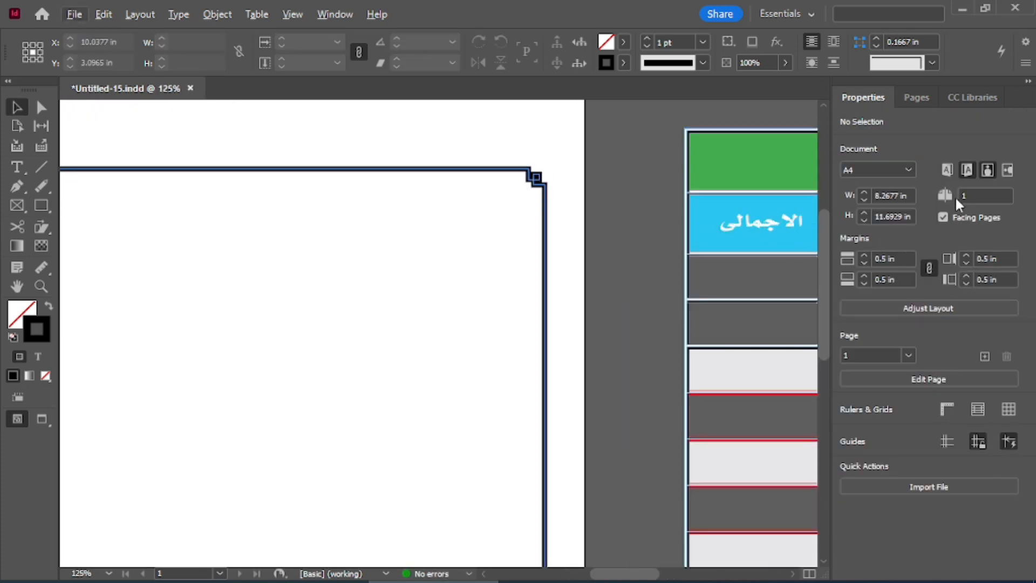
{"action": "left_click", "coordinate": [544, 183]}
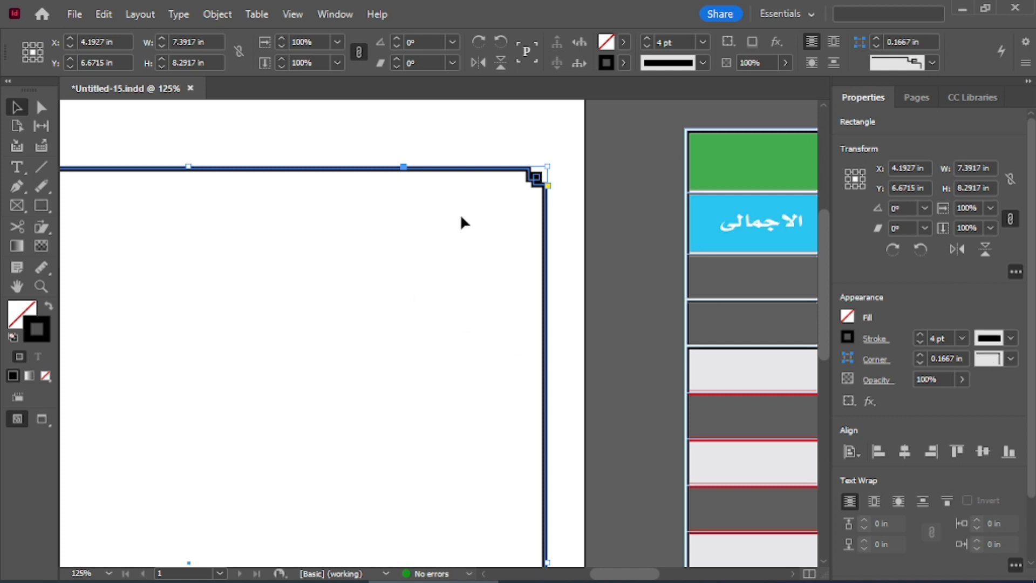
{"action": "left_click", "coordinate": [1010, 358]}
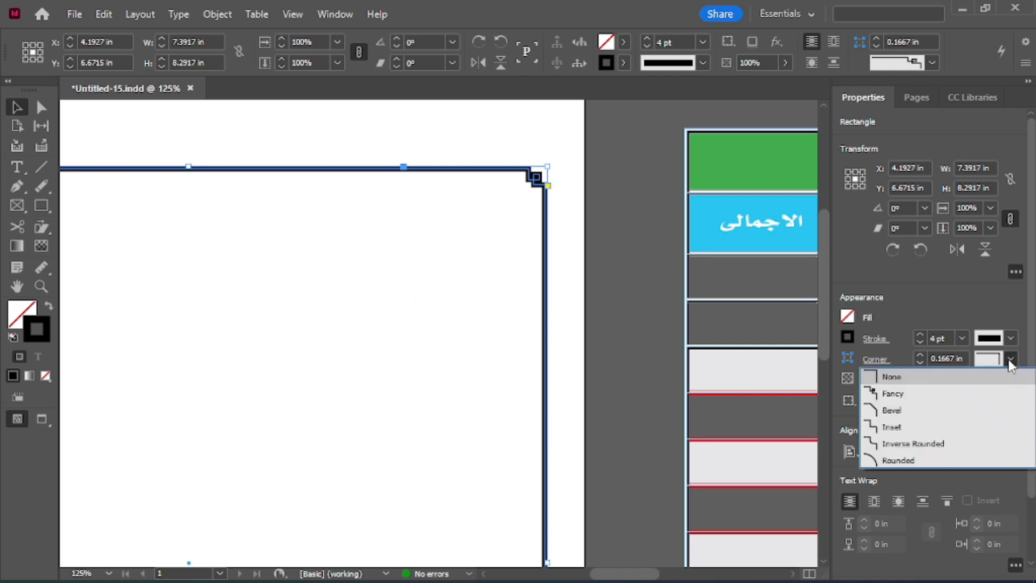
{"action": "left_click", "coordinate": [896, 461]}
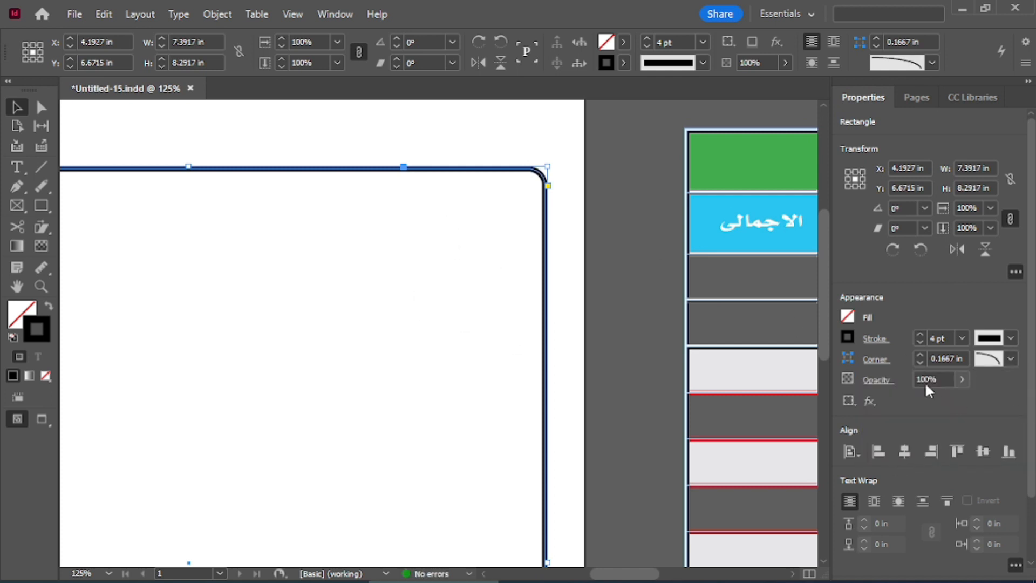
{"action": "left_click", "coordinate": [919, 355]}
{"action": "left_click", "coordinate": [920, 355]}
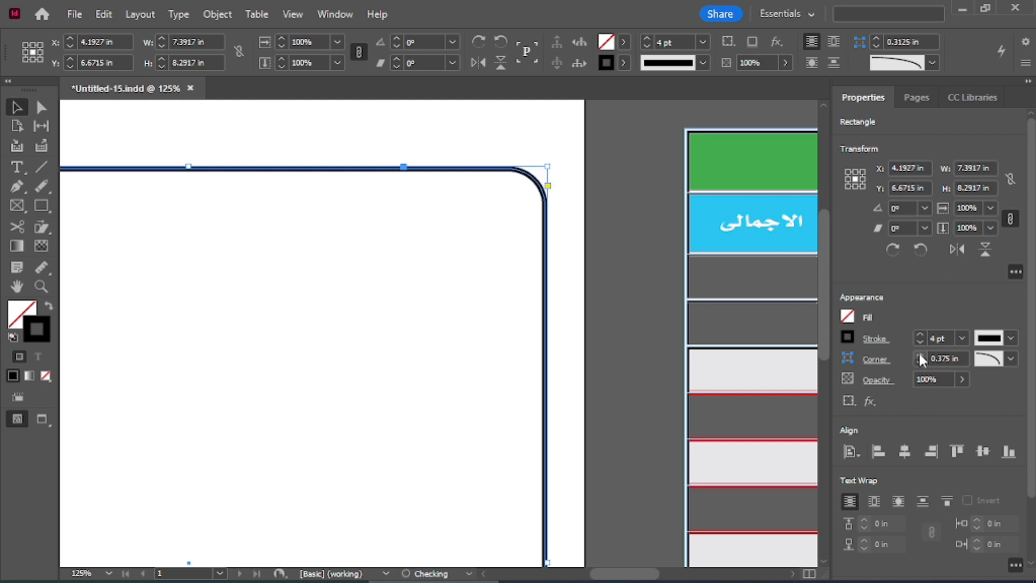
{"action": "left_click", "coordinate": [920, 355]}
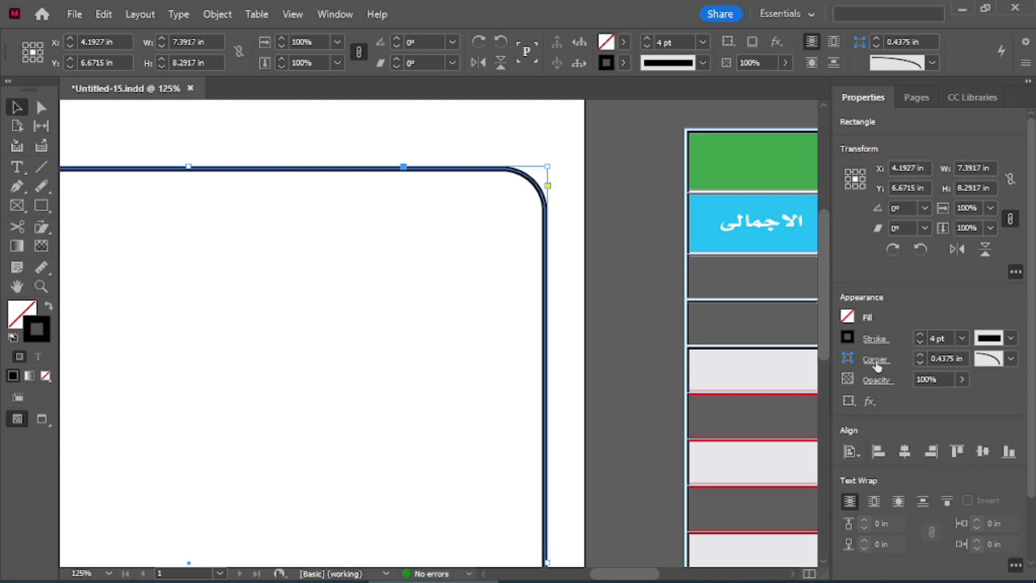
Review the size and shape settings of the rectangle's four corners, and examine the rounded corners on the page.
{"action": "left_click", "coordinate": [875, 360]}
{"action": "left_click_drag", "start_coordinate": [574, 221], "coordinate": [796, 215]}
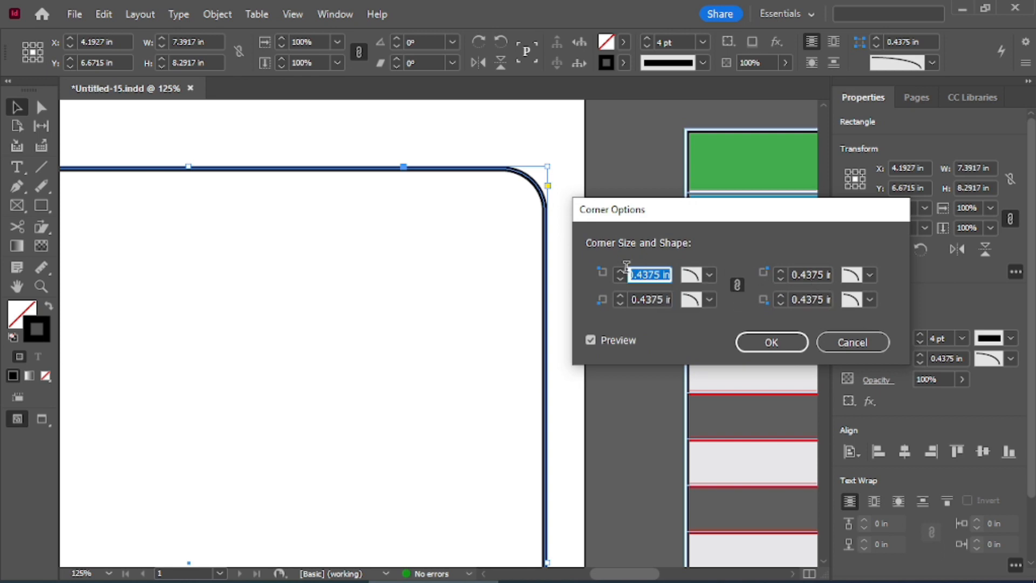
{"action": "key", "text": "ctrl+minus"}
{"action": "key", "text": "ctrl+minus"}
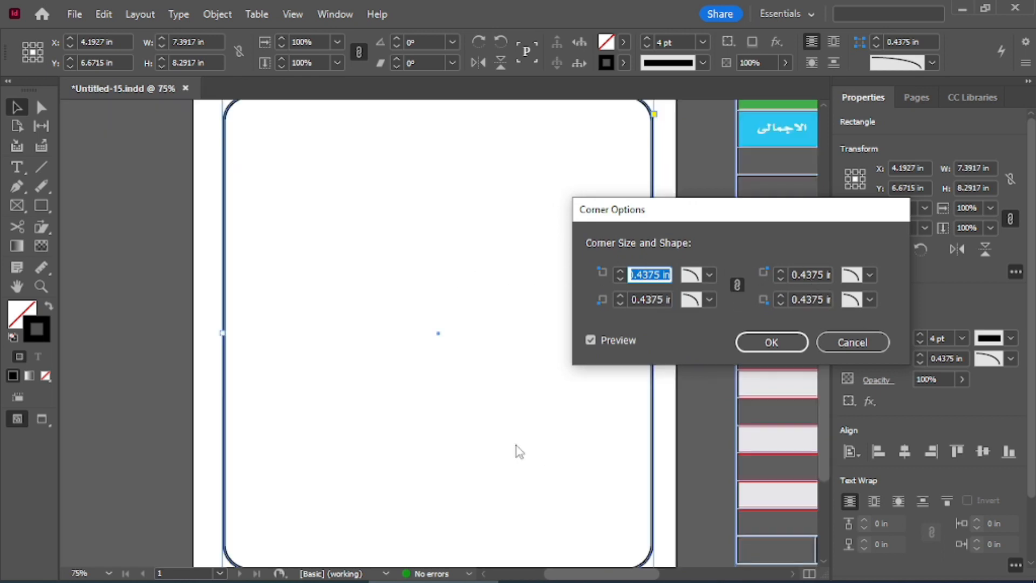
{"action": "key", "text": "BackSpace"}
{"action": "left_click", "coordinate": [771, 342]}
{"action": "left_click_drag", "start_coordinate": [500, 477], "coordinate": [513, 354]}
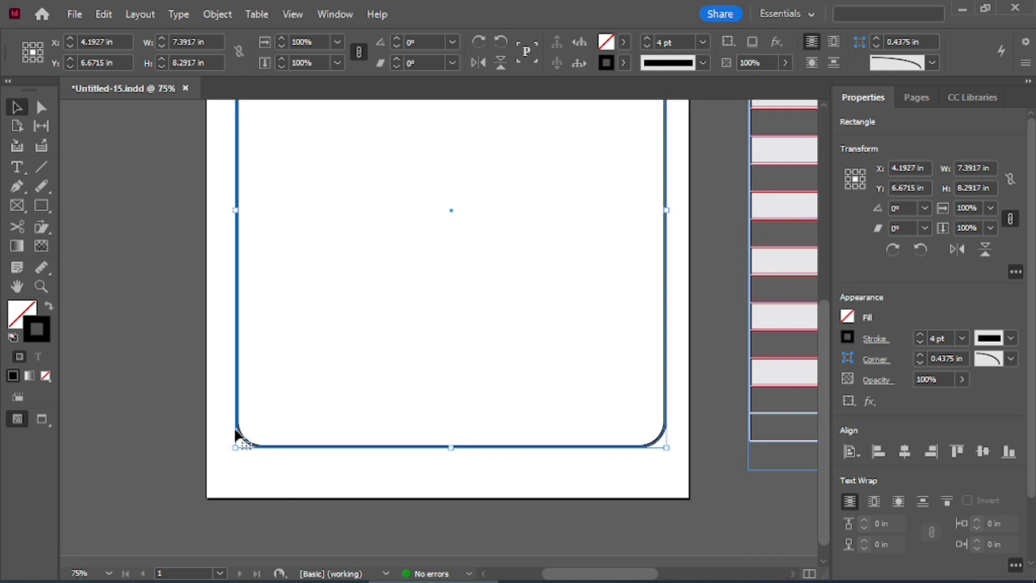
{"action": "left_click_drag", "start_coordinate": [638, 317], "coordinate": [651, 386]}
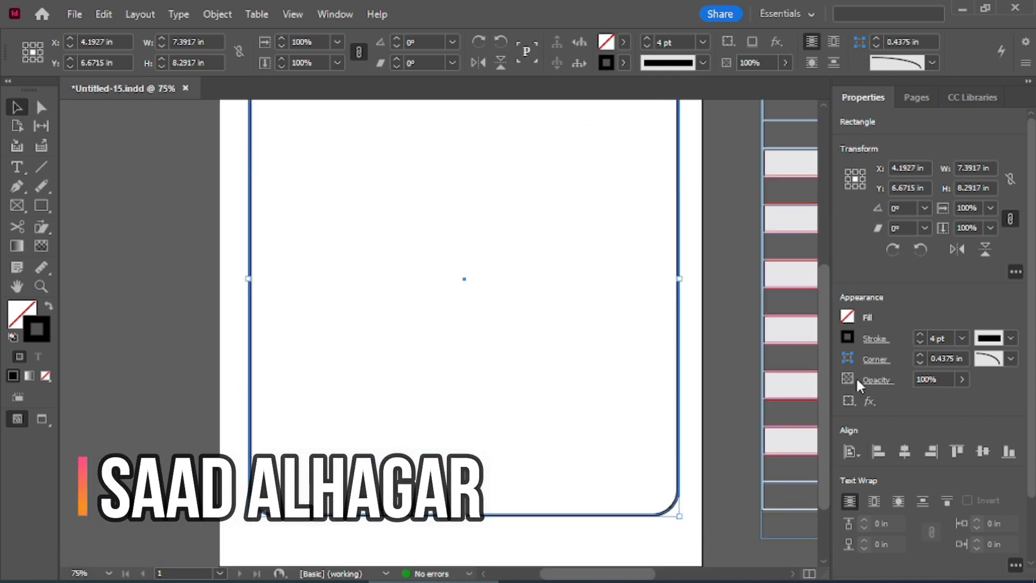
Open the rectangle's corner options and examine the size fields and available shapes of the individual corners.
{"action": "left_click", "coordinate": [877, 359]}
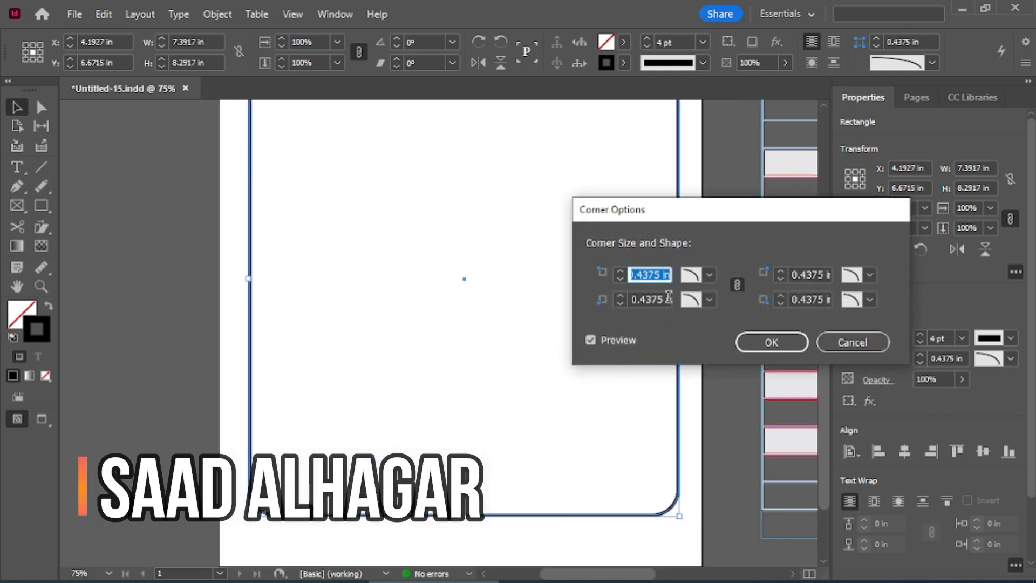
{"action": "left_click", "coordinate": [849, 276]}
{"action": "left_click", "coordinate": [686, 278]}
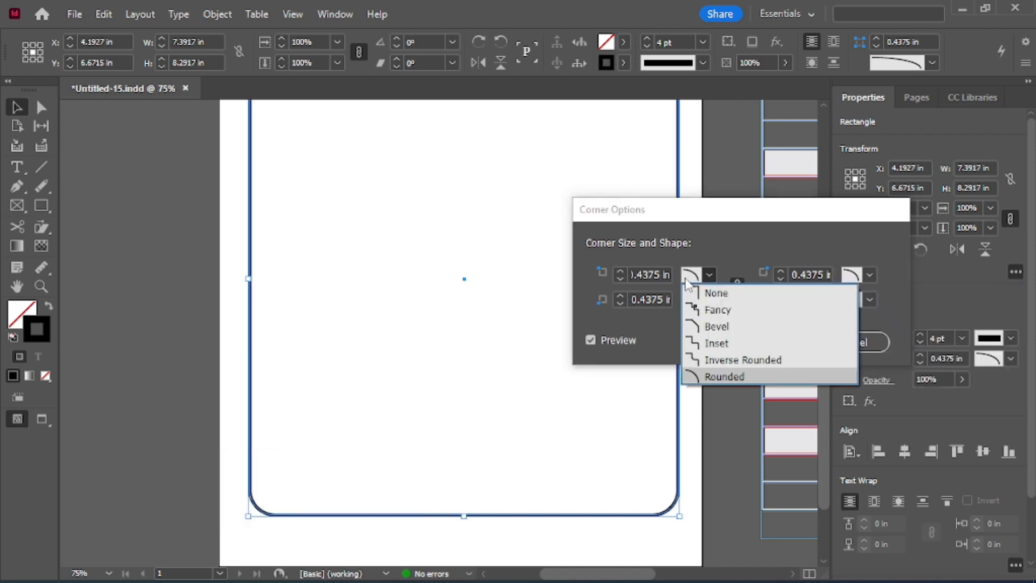
{"action": "left_click", "coordinate": [652, 271]}
{"action": "left_click", "coordinate": [656, 298]}
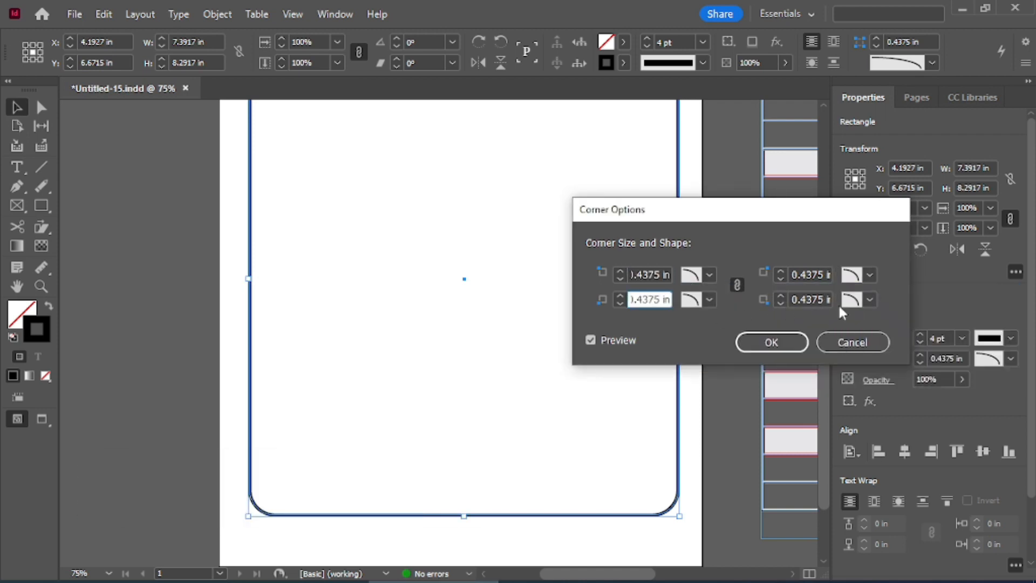
{"action": "left_click", "coordinate": [852, 300]}
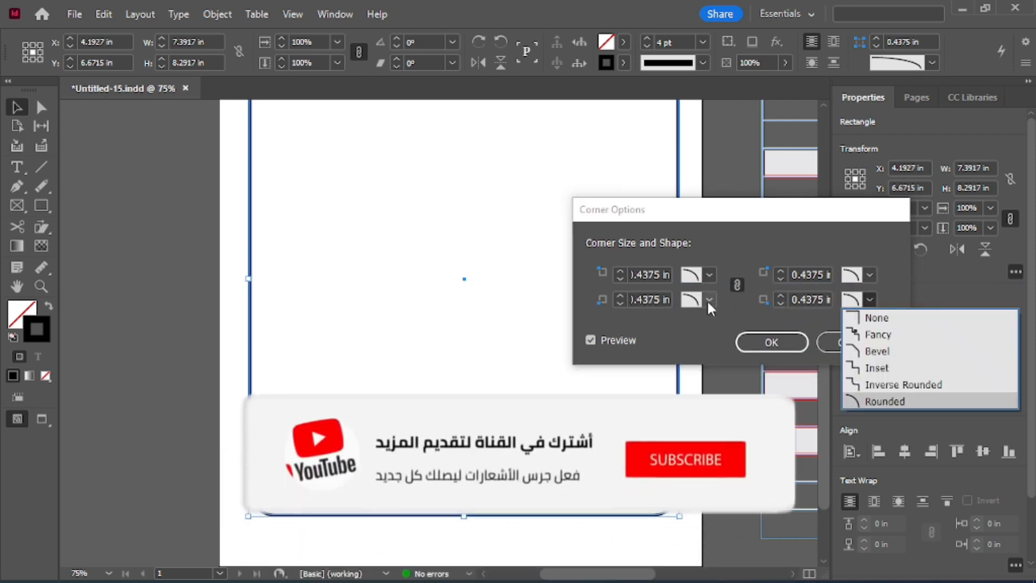
Set the rectangle's linked corners to None, and restore their shape to Rounded.
{"action": "left_click", "coordinate": [709, 299]}
{"action": "left_click", "coordinate": [713, 318]}
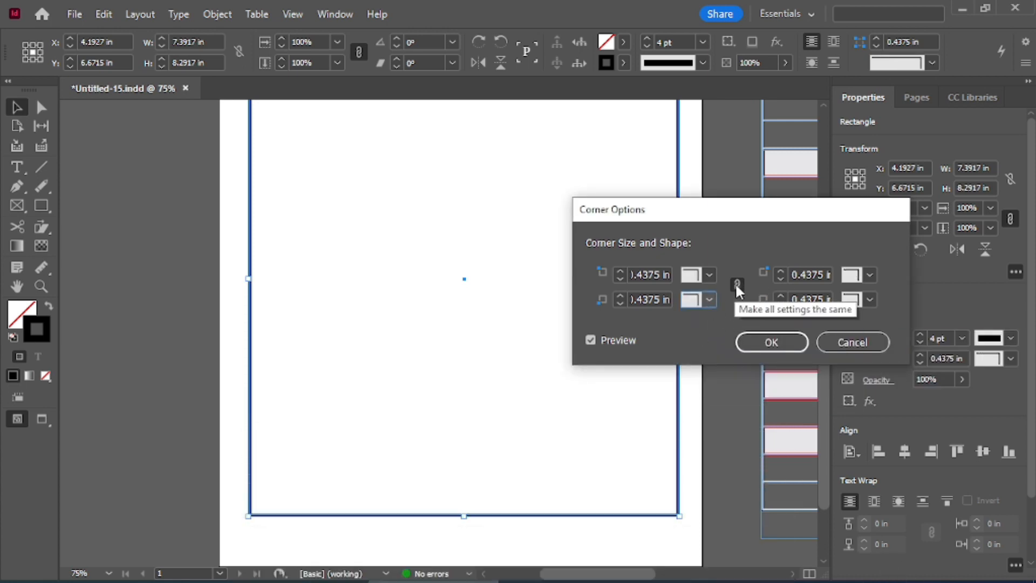
{"action": "left_click", "coordinate": [710, 301]}
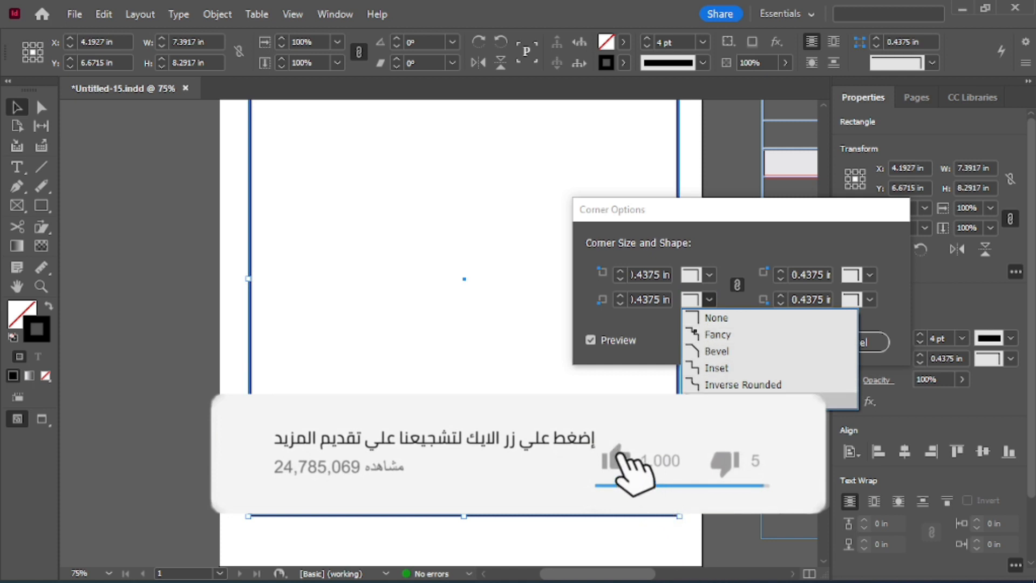
{"action": "left_click", "coordinate": [712, 399]}
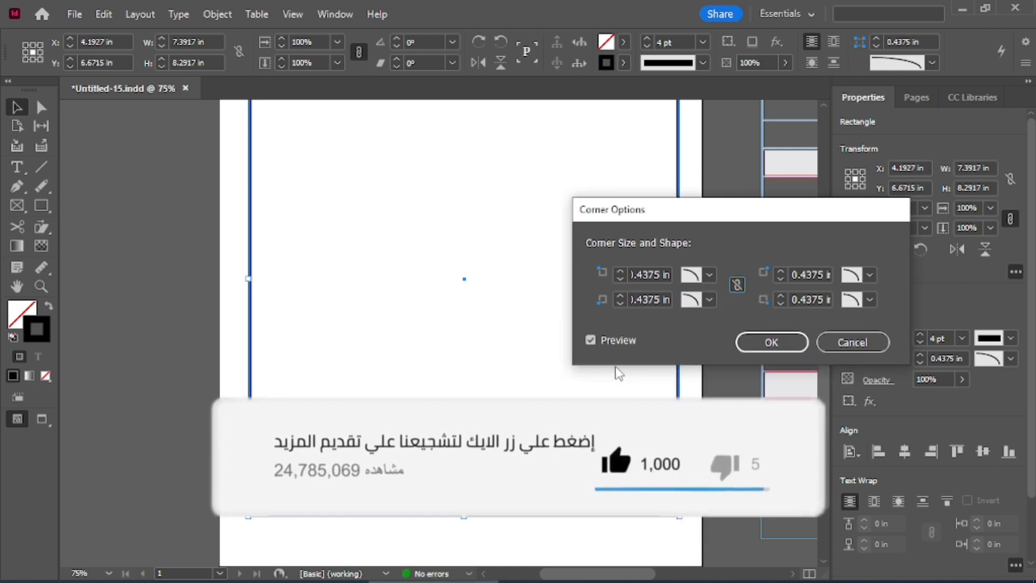
With the corner settings unlinked, set both bottom corners of the rectangle to None and apply the corner options.
{"action": "left_click", "coordinate": [709, 300]}
{"action": "left_click", "coordinate": [712, 318]}
{"action": "left_click", "coordinate": [863, 300]}
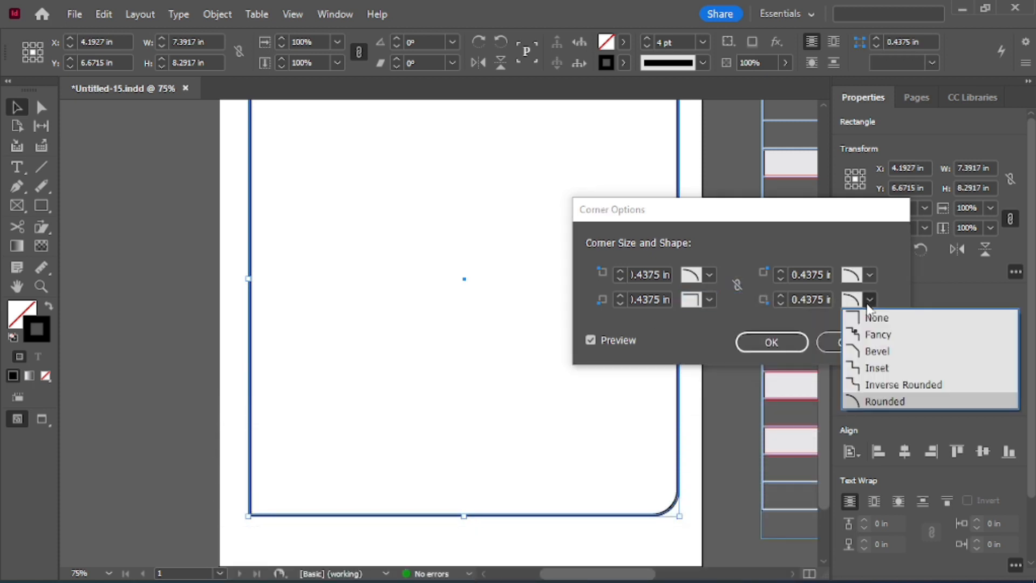
{"action": "left_click", "coordinate": [863, 319]}
{"action": "left_click", "coordinate": [772, 342]}
Cut the price-quote table from the pasteboard and paste it into the rectangle on the page.
{"action": "scroll", "coordinate": [539, 389], "scroll_direction": "up", "scroll_amount": 5}
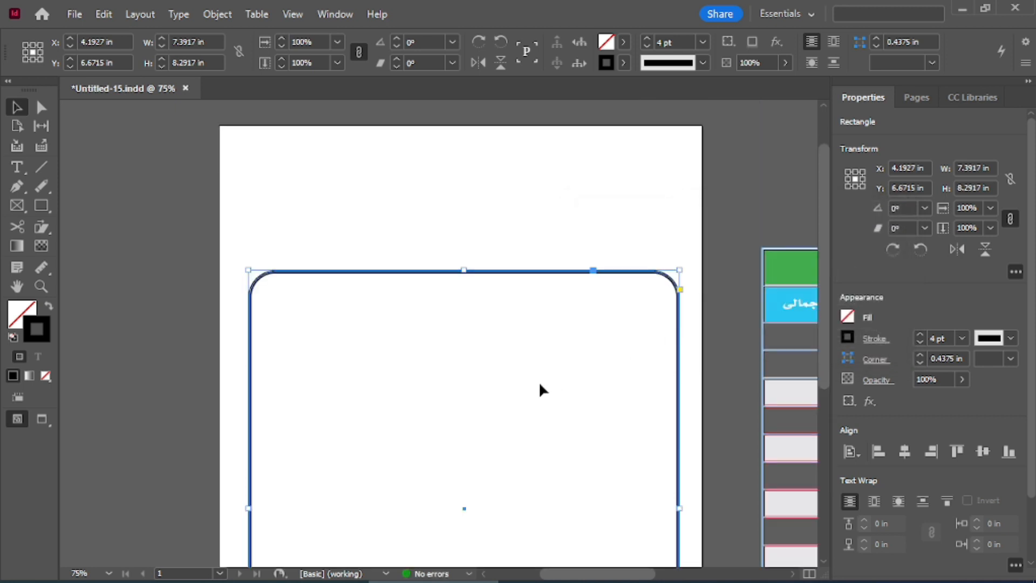
{"action": "scroll", "coordinate": [422, 237], "scroll_direction": "down", "scroll_amount": 2}
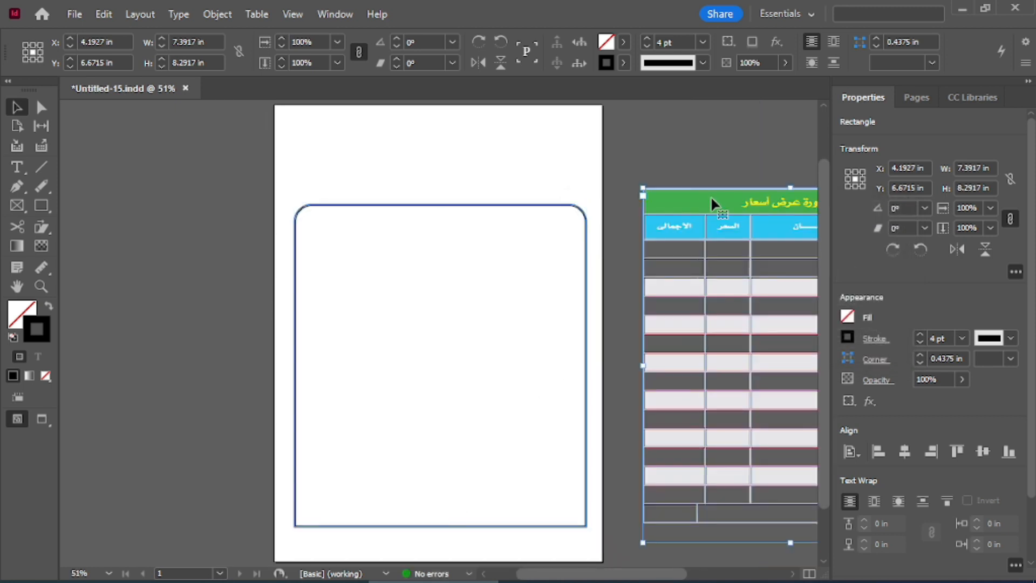
{"action": "left_click", "coordinate": [709, 205]}
{"action": "key", "text": "ctrl+x"}
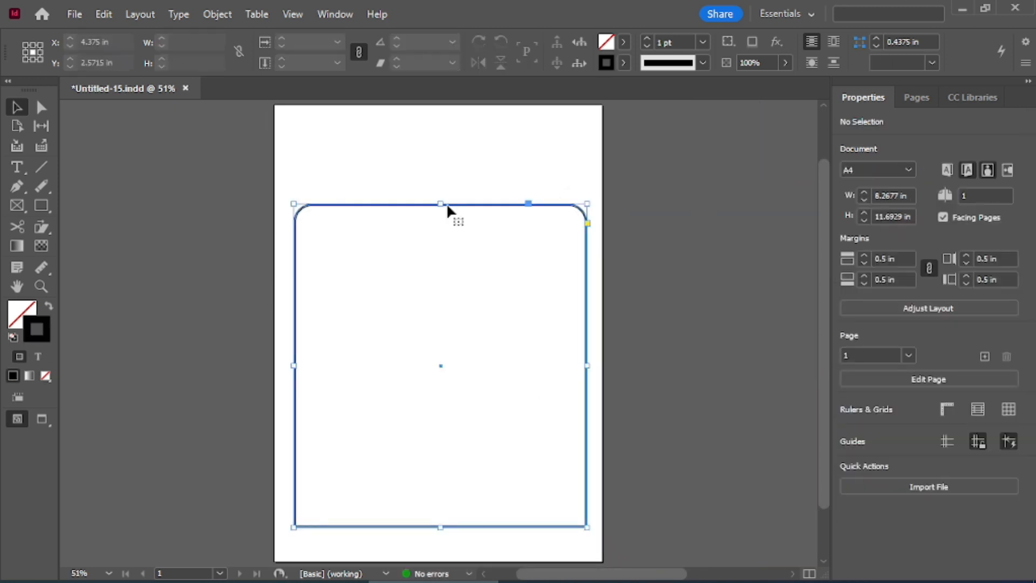
{"action": "left_click", "coordinate": [446, 205]}
{"action": "left_click", "coordinate": [103, 16]}
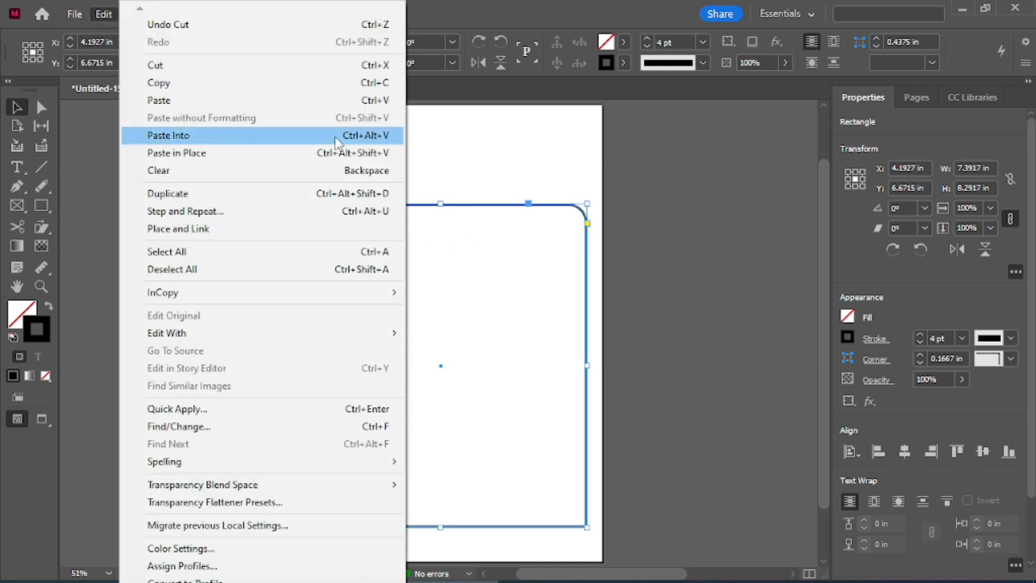
{"action": "left_click", "coordinate": [381, 139]}
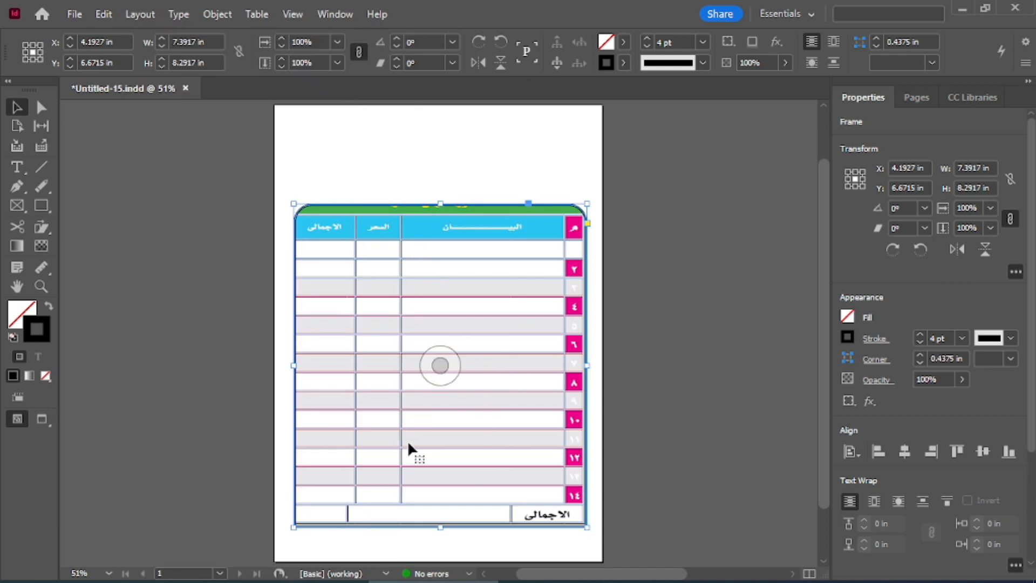
Resize the frame to reveal the whole table, fit it to its content at about 7.35 by 8.5 in, and place it near the middle of the page.
{"action": "left_click_drag", "start_coordinate": [441, 365], "coordinate": [437, 296]}
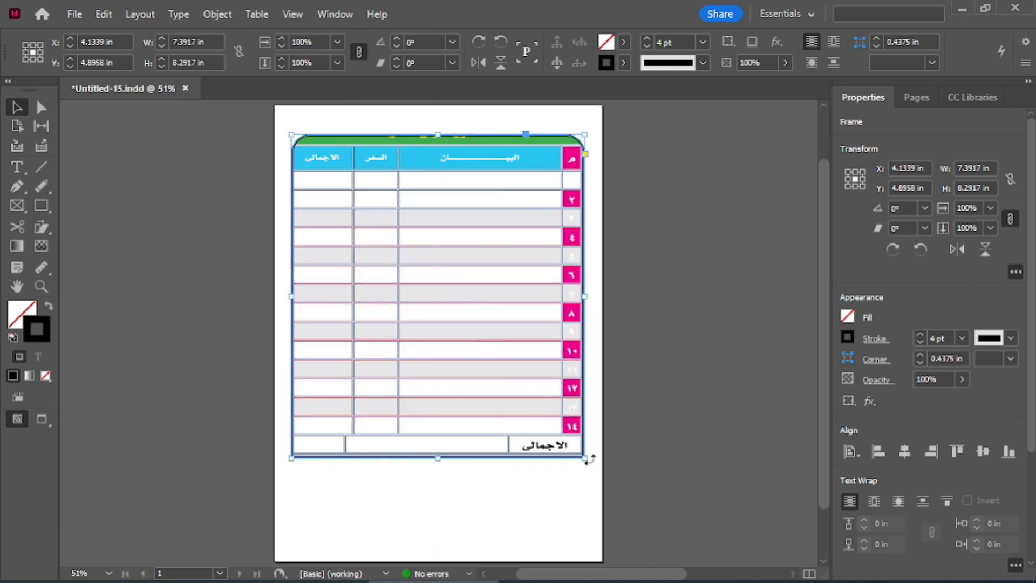
{"action": "left_click_drag", "start_coordinate": [585, 459], "coordinate": [586, 471]}
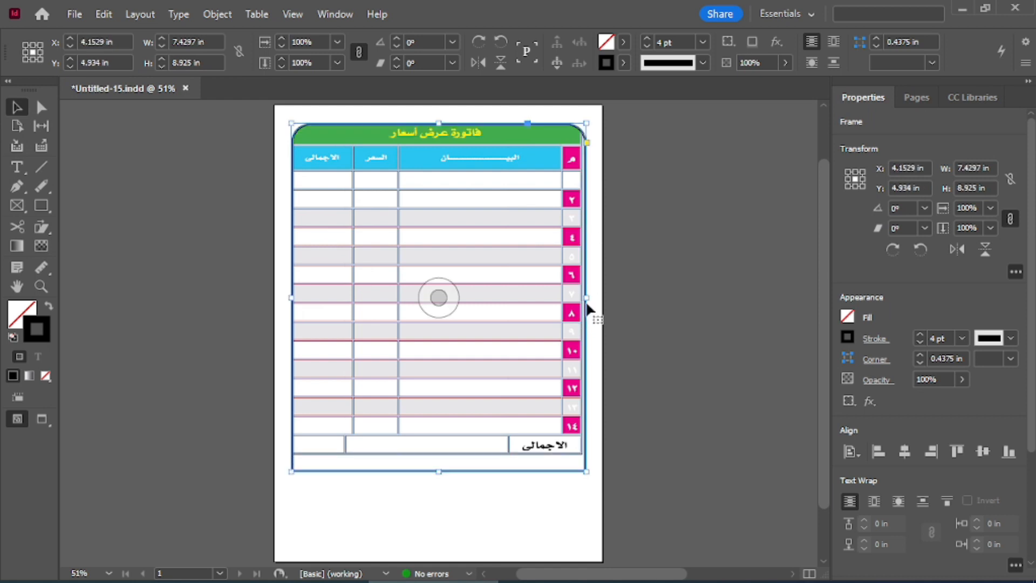
{"action": "key", "text": "ctrl+alt+c"}
{"action": "left_click_drag", "start_coordinate": [490, 194], "coordinate": [495, 245]}
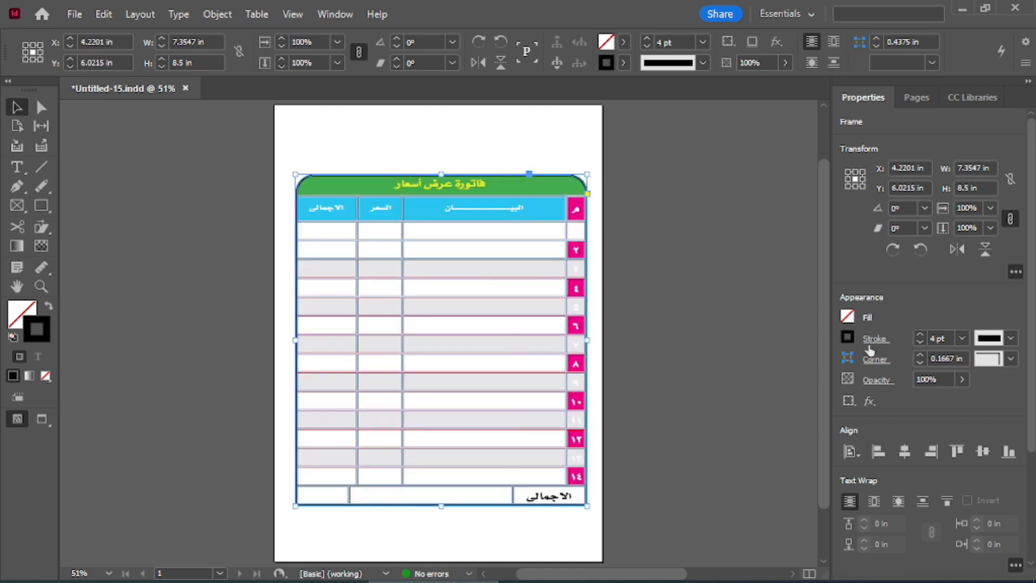
Remove the frame's stroke by setting its colour to None, deselect it, and preview the page without the interface.
{"action": "left_click", "coordinate": [848, 337]}
{"action": "left_click", "coordinate": [697, 163]}
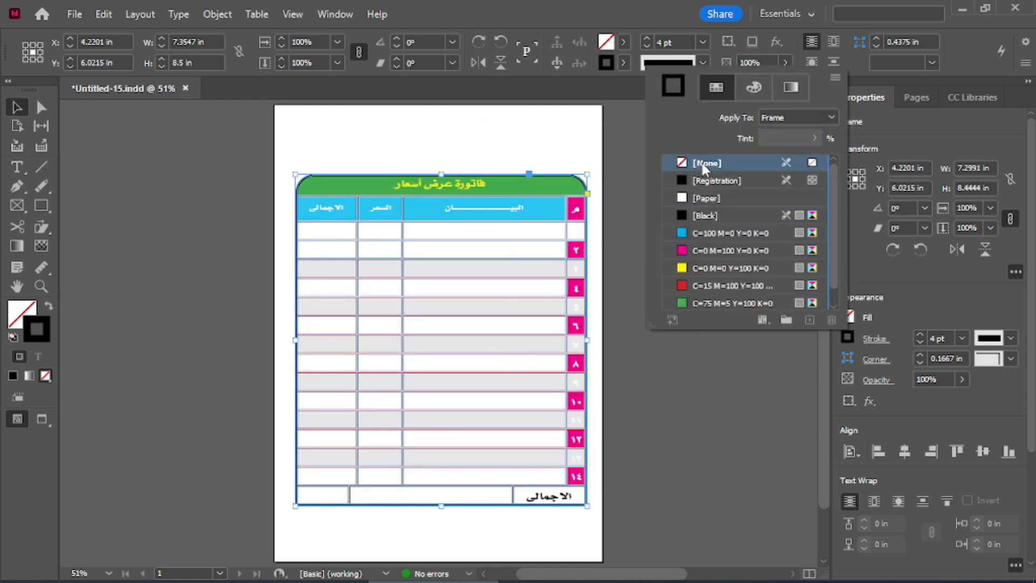
{"action": "left_click", "coordinate": [642, 266]}
{"action": "key", "text": "w"}
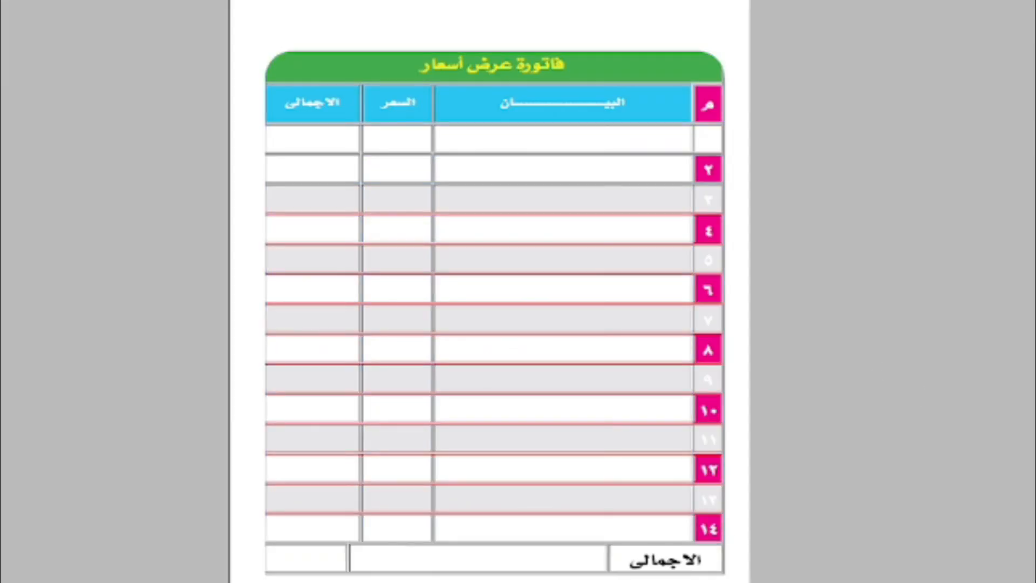
Try to extend the frame slightly past the table's left border, and undo the last change.
{"action": "left_click", "coordinate": [265, 492]}
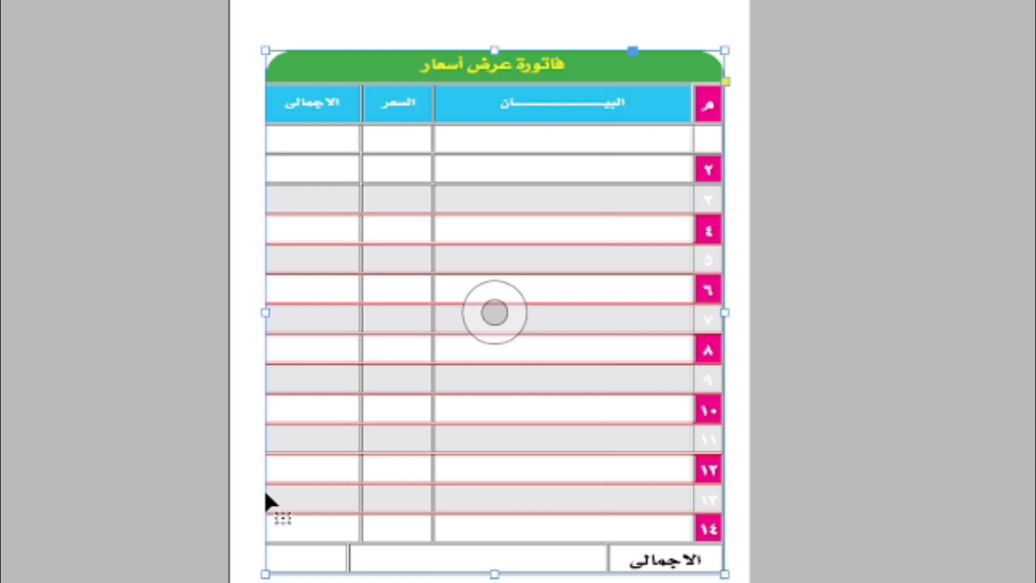
{"action": "left_click", "coordinate": [842, 386]}
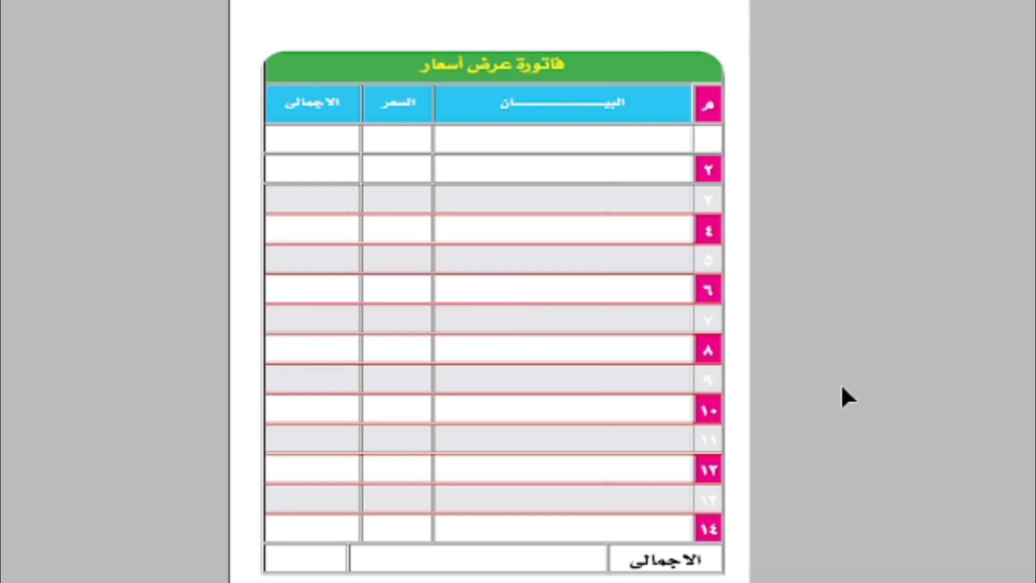
{"action": "key", "text": "ctrl+z"}
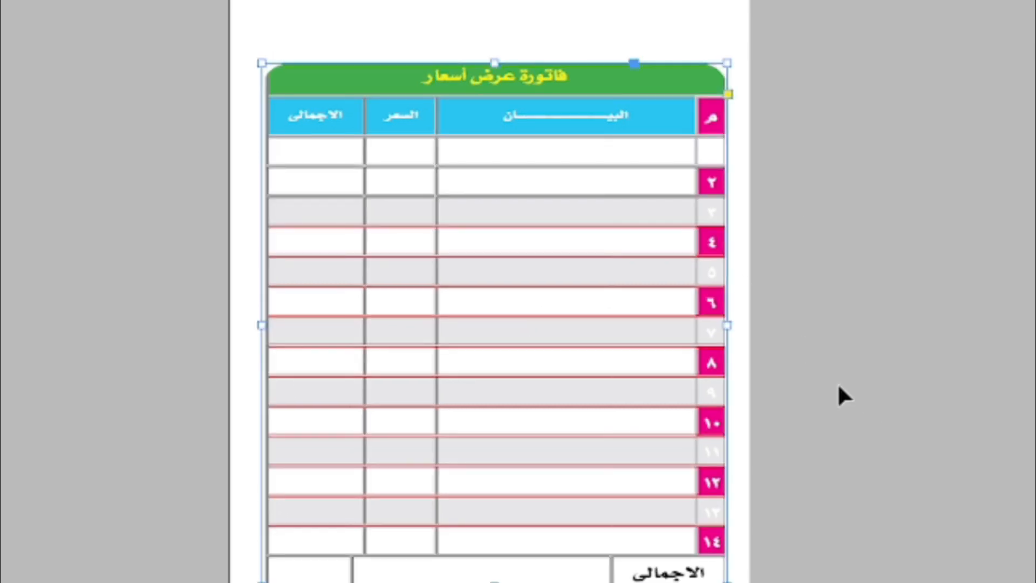